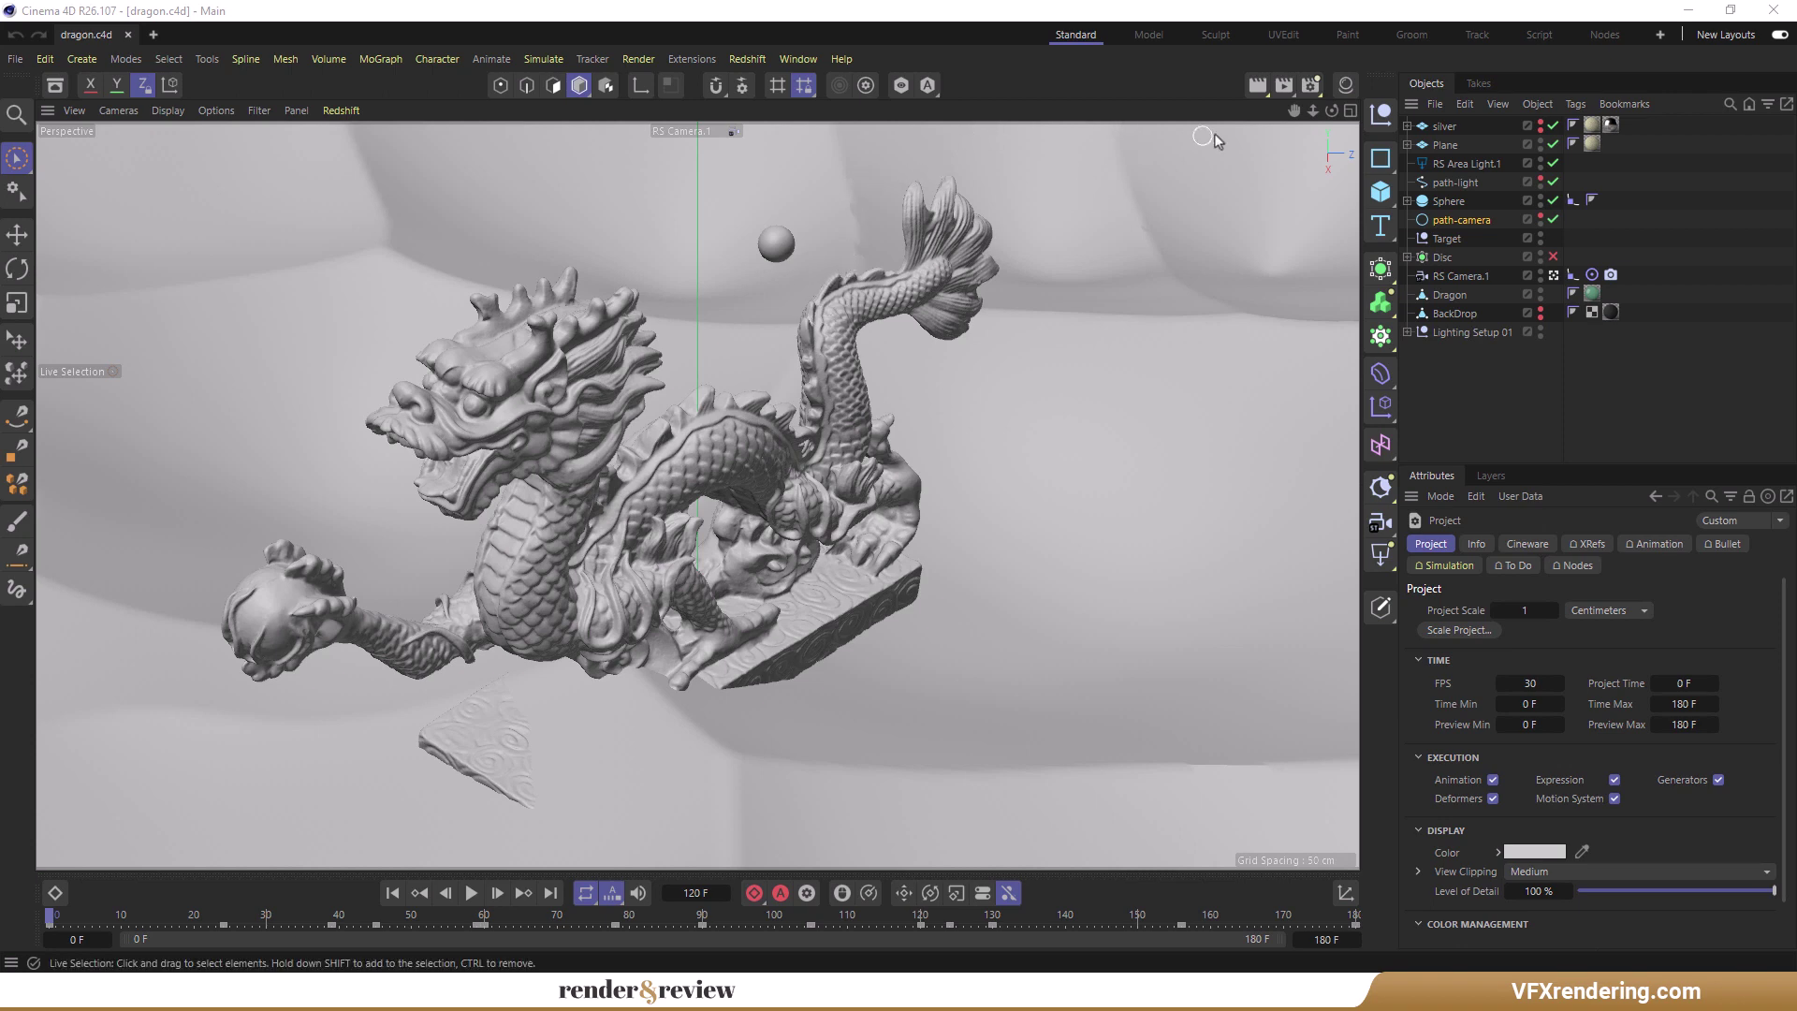
Open Edit Render Settings for dragon.c4d from the render settings flyout.
click(1309, 87)
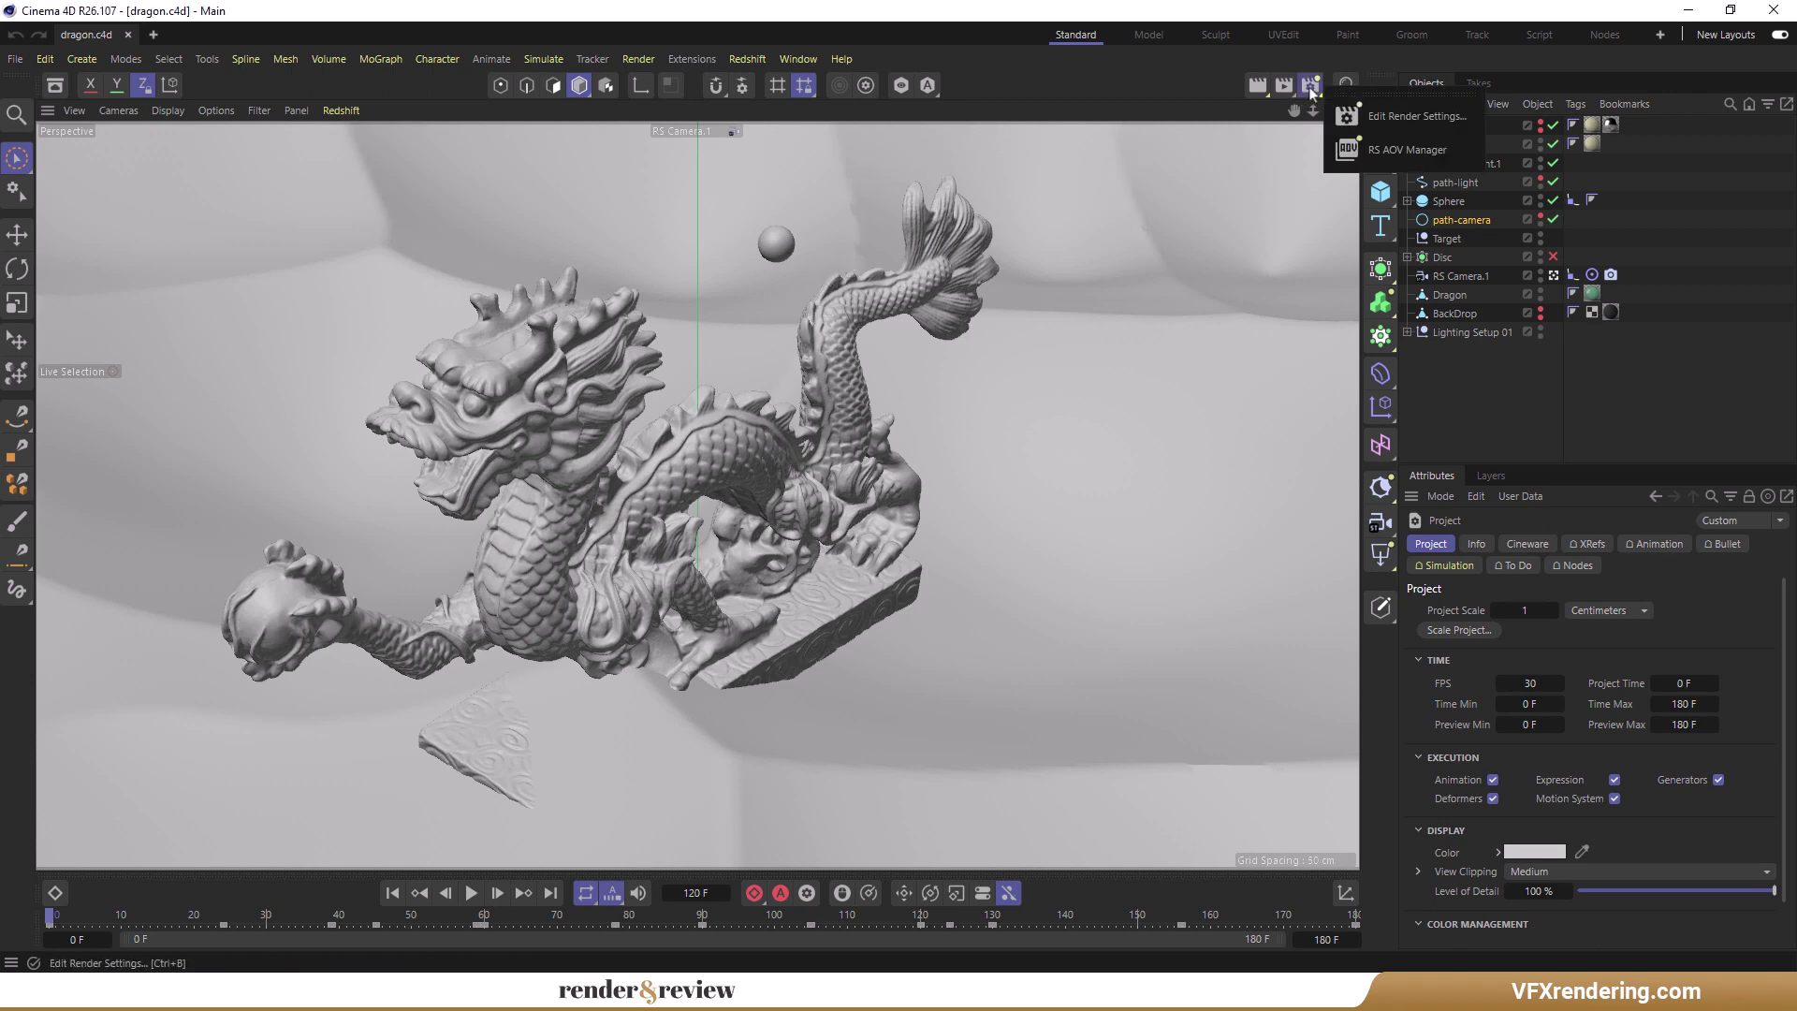
click(1413, 116)
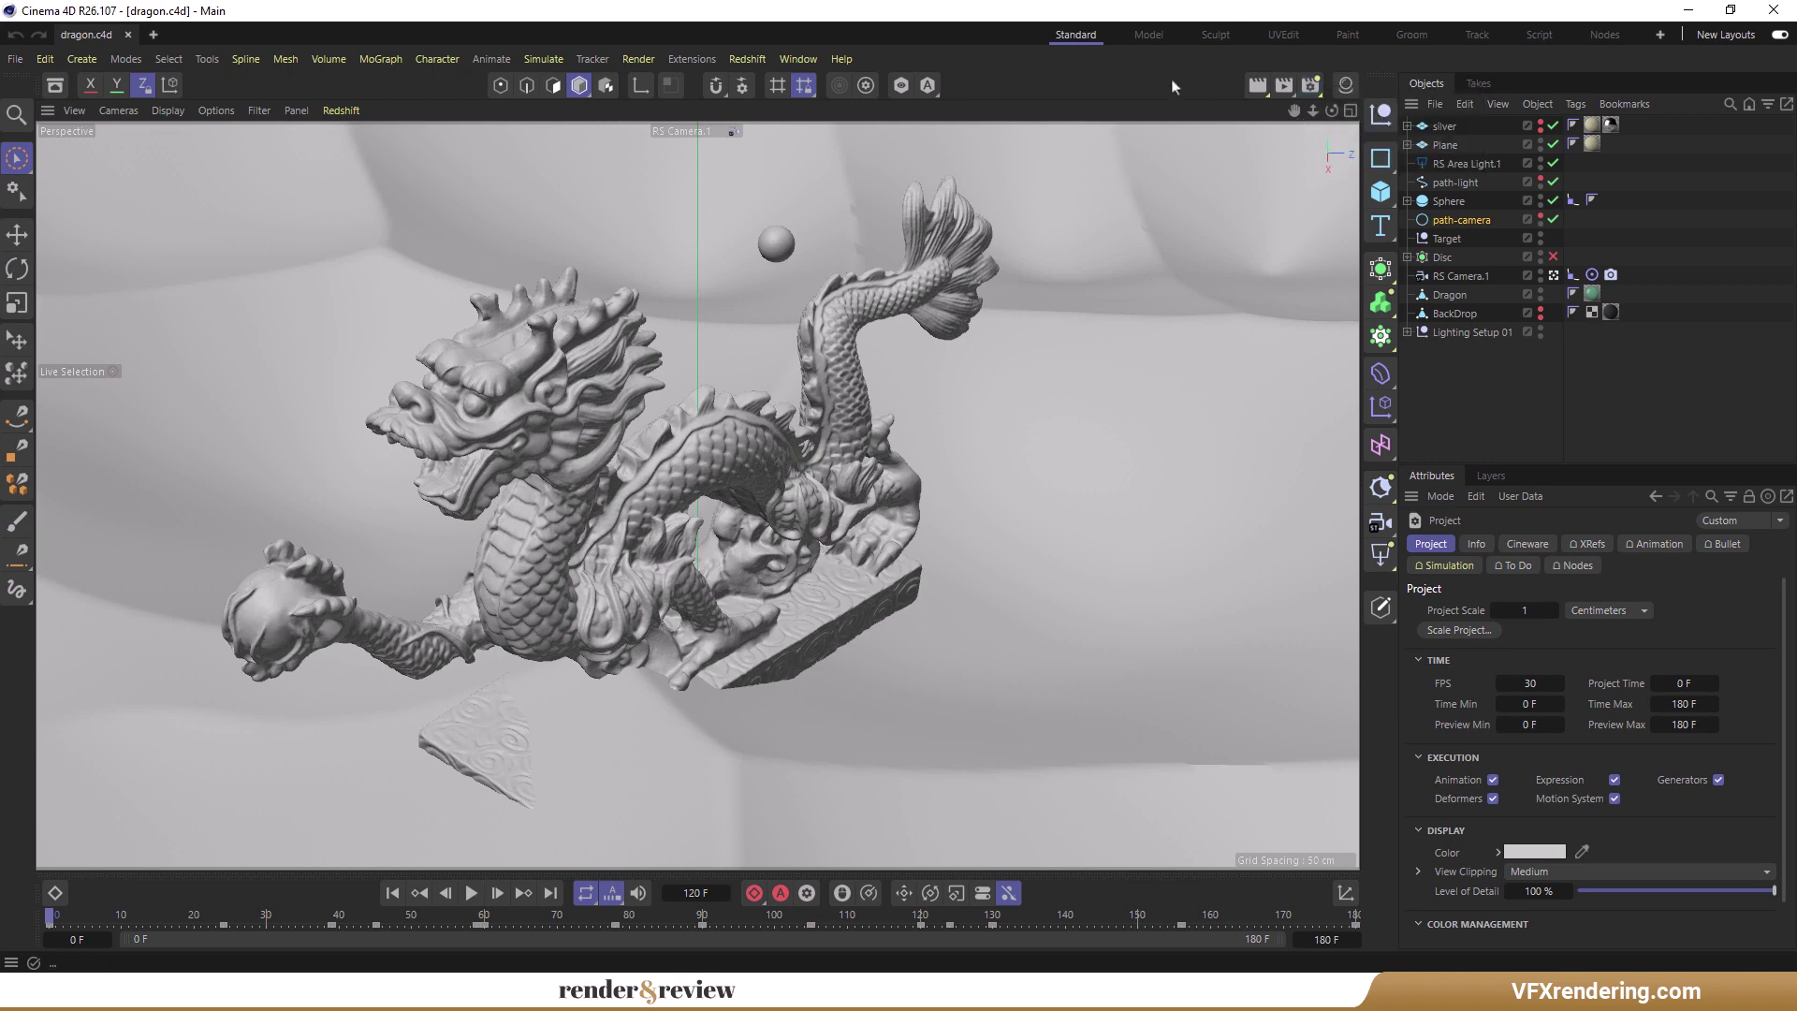
Move the Render Settings window aside and change the end frame from 179 to 7.
drag(1254, 76, 487, 166)
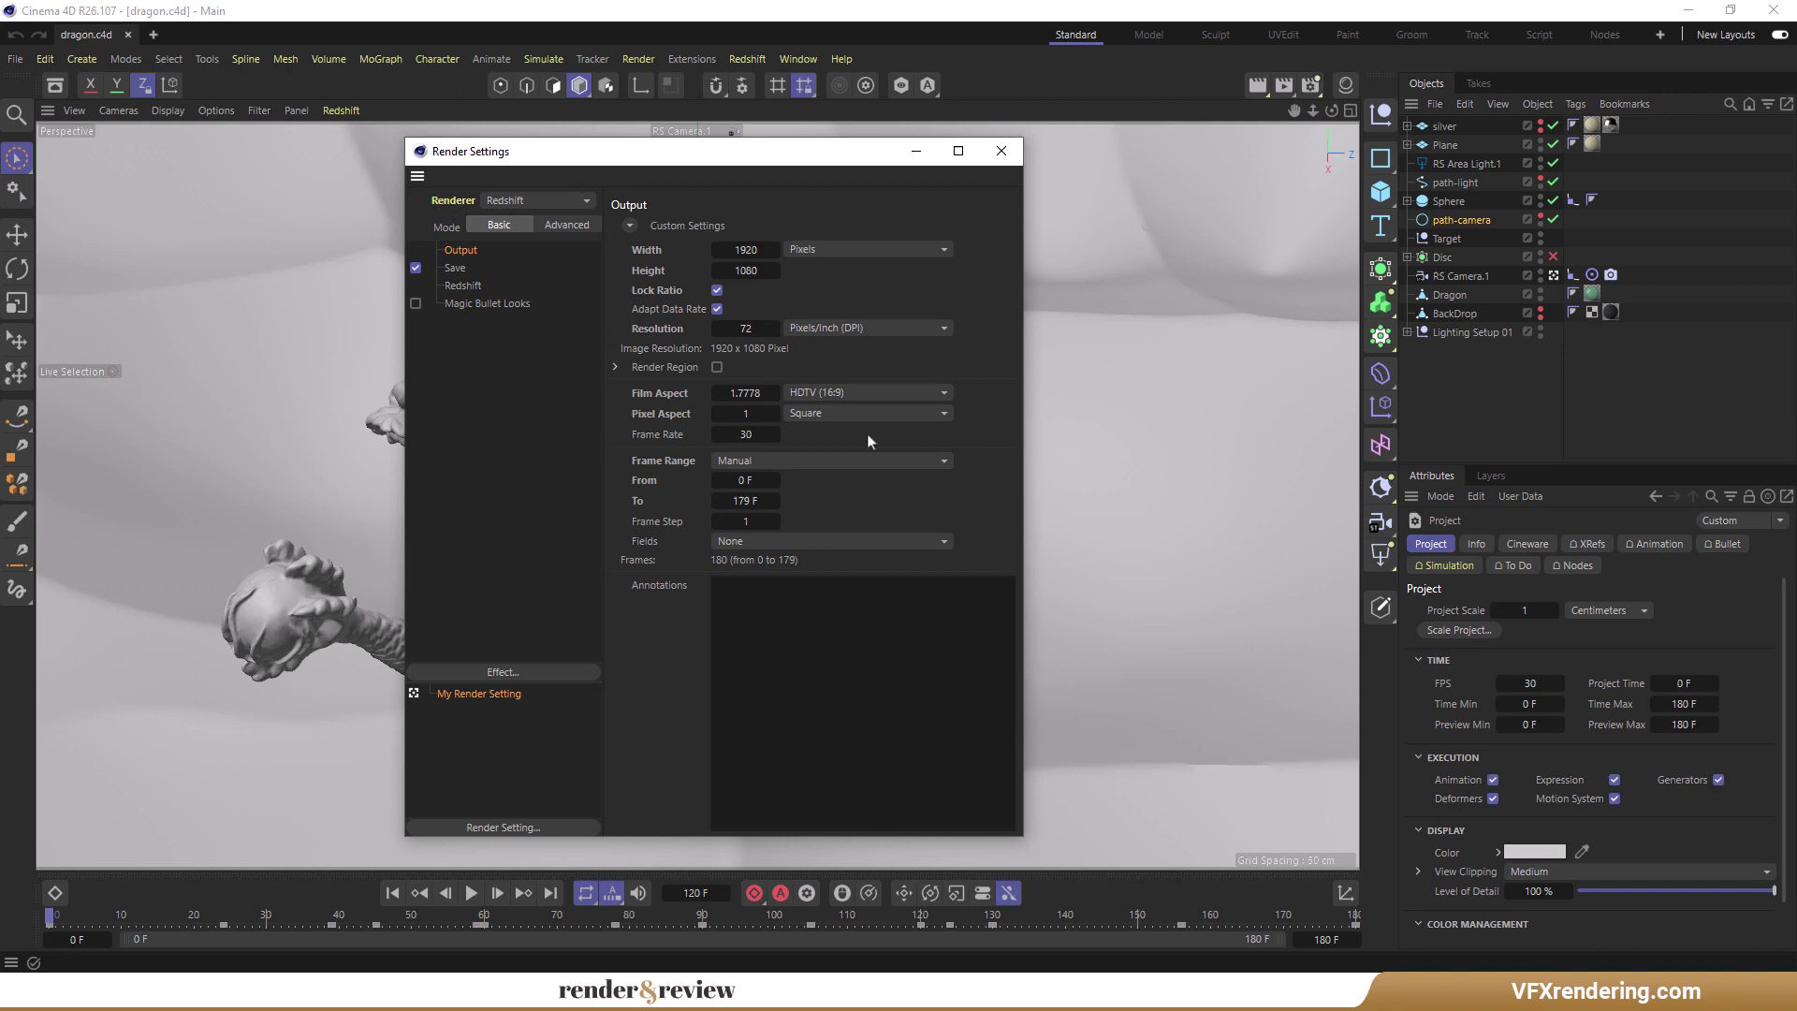
double_click(755, 502)
text(7)
click(737, 595)
drag(798, 161, 828, 166)
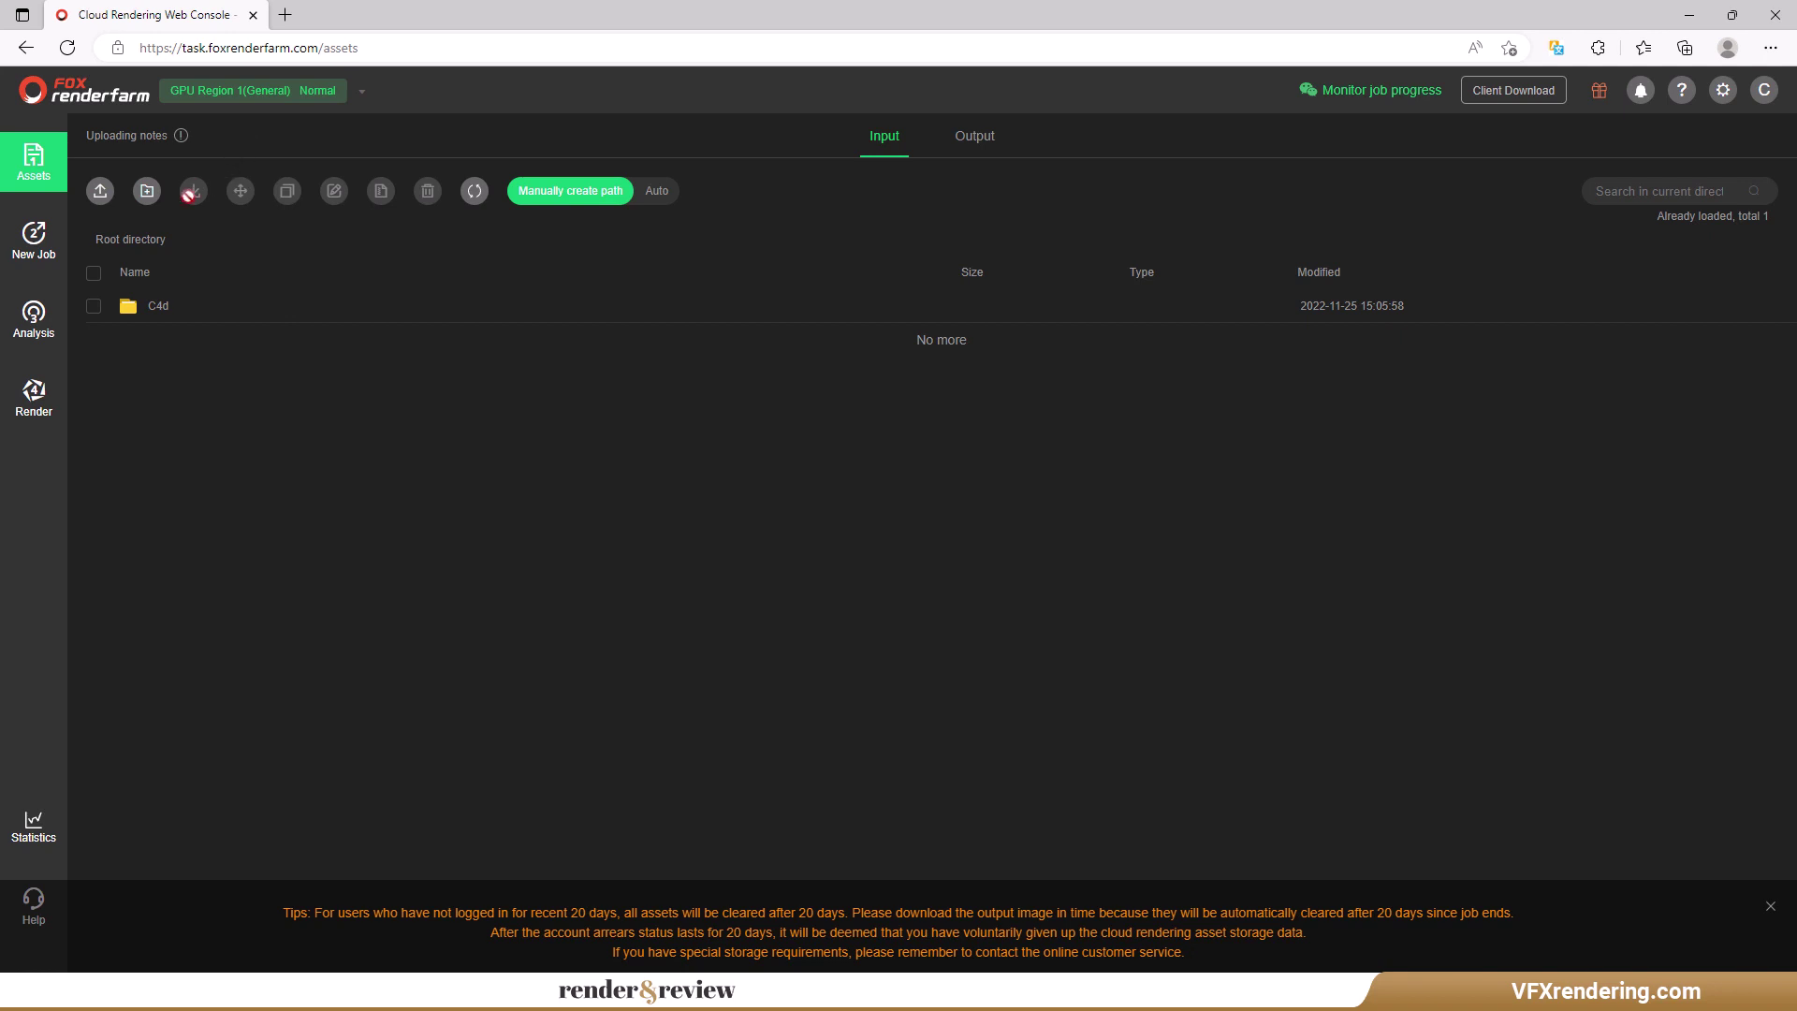
Upload dragon.c4d into the C4d assets folder and reopen the folder to confirm it.
double_click(152, 307)
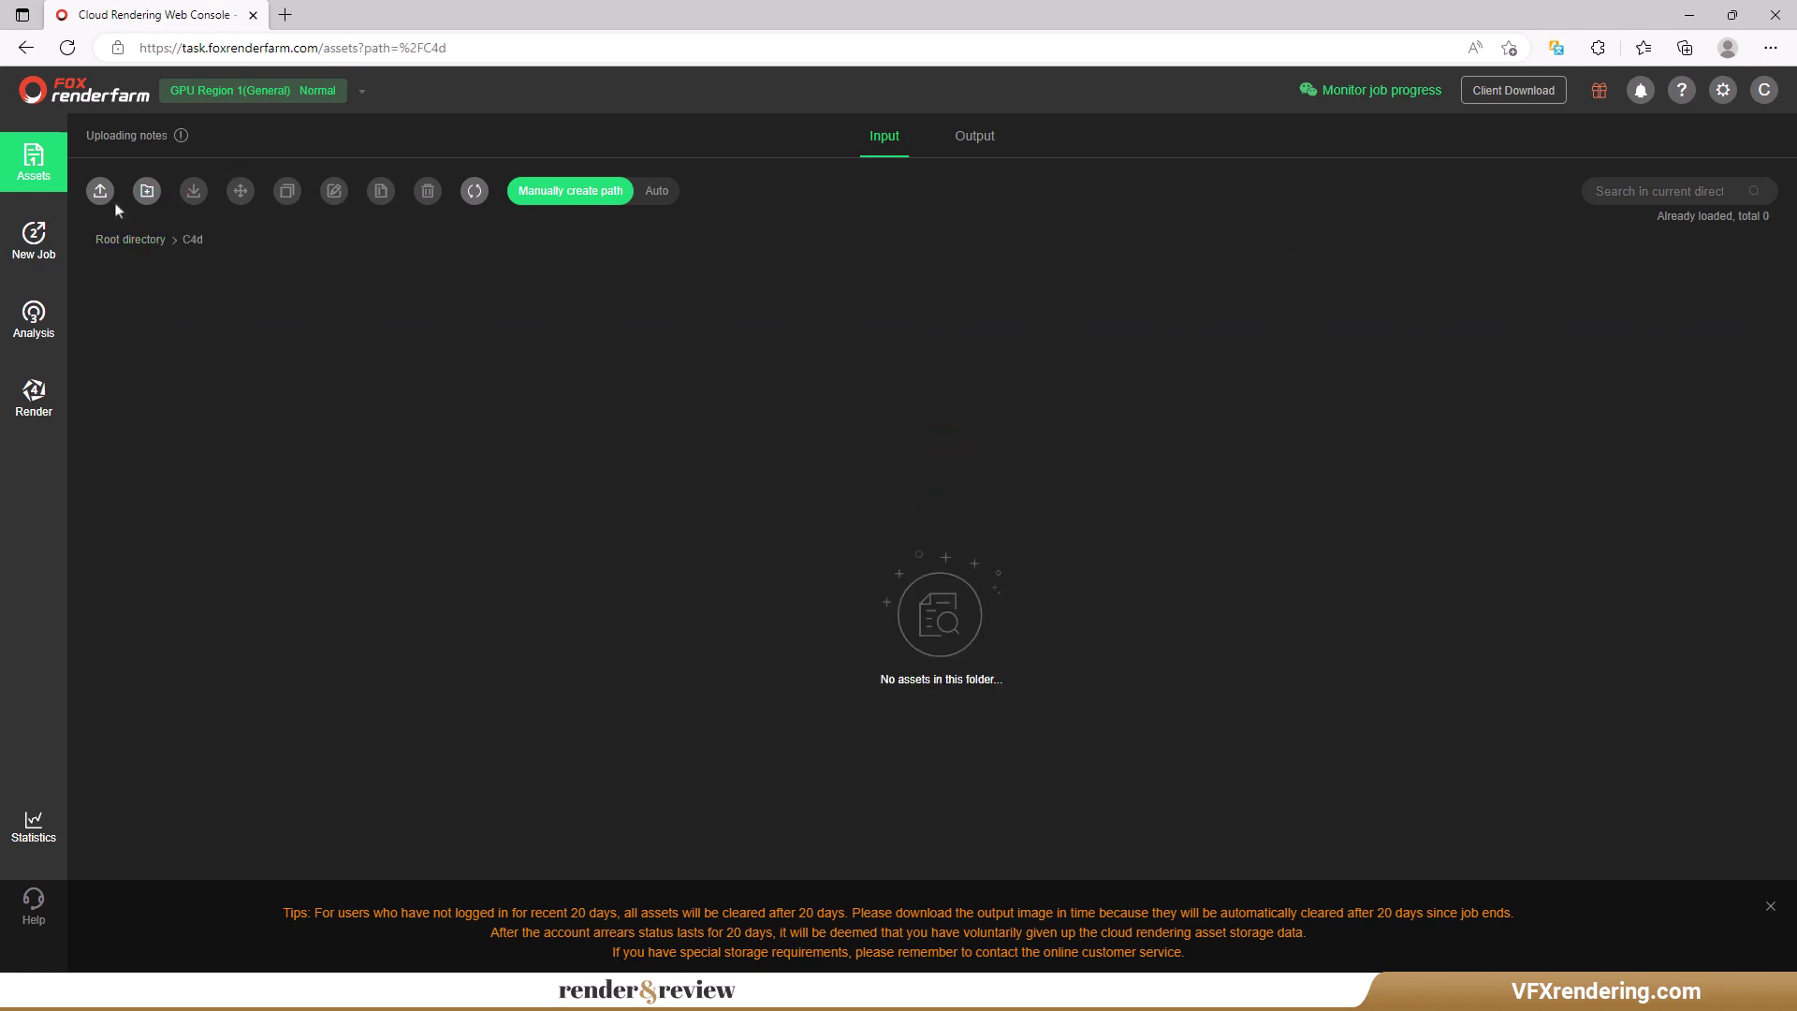
mouse_move(101, 196)
click(110, 229)
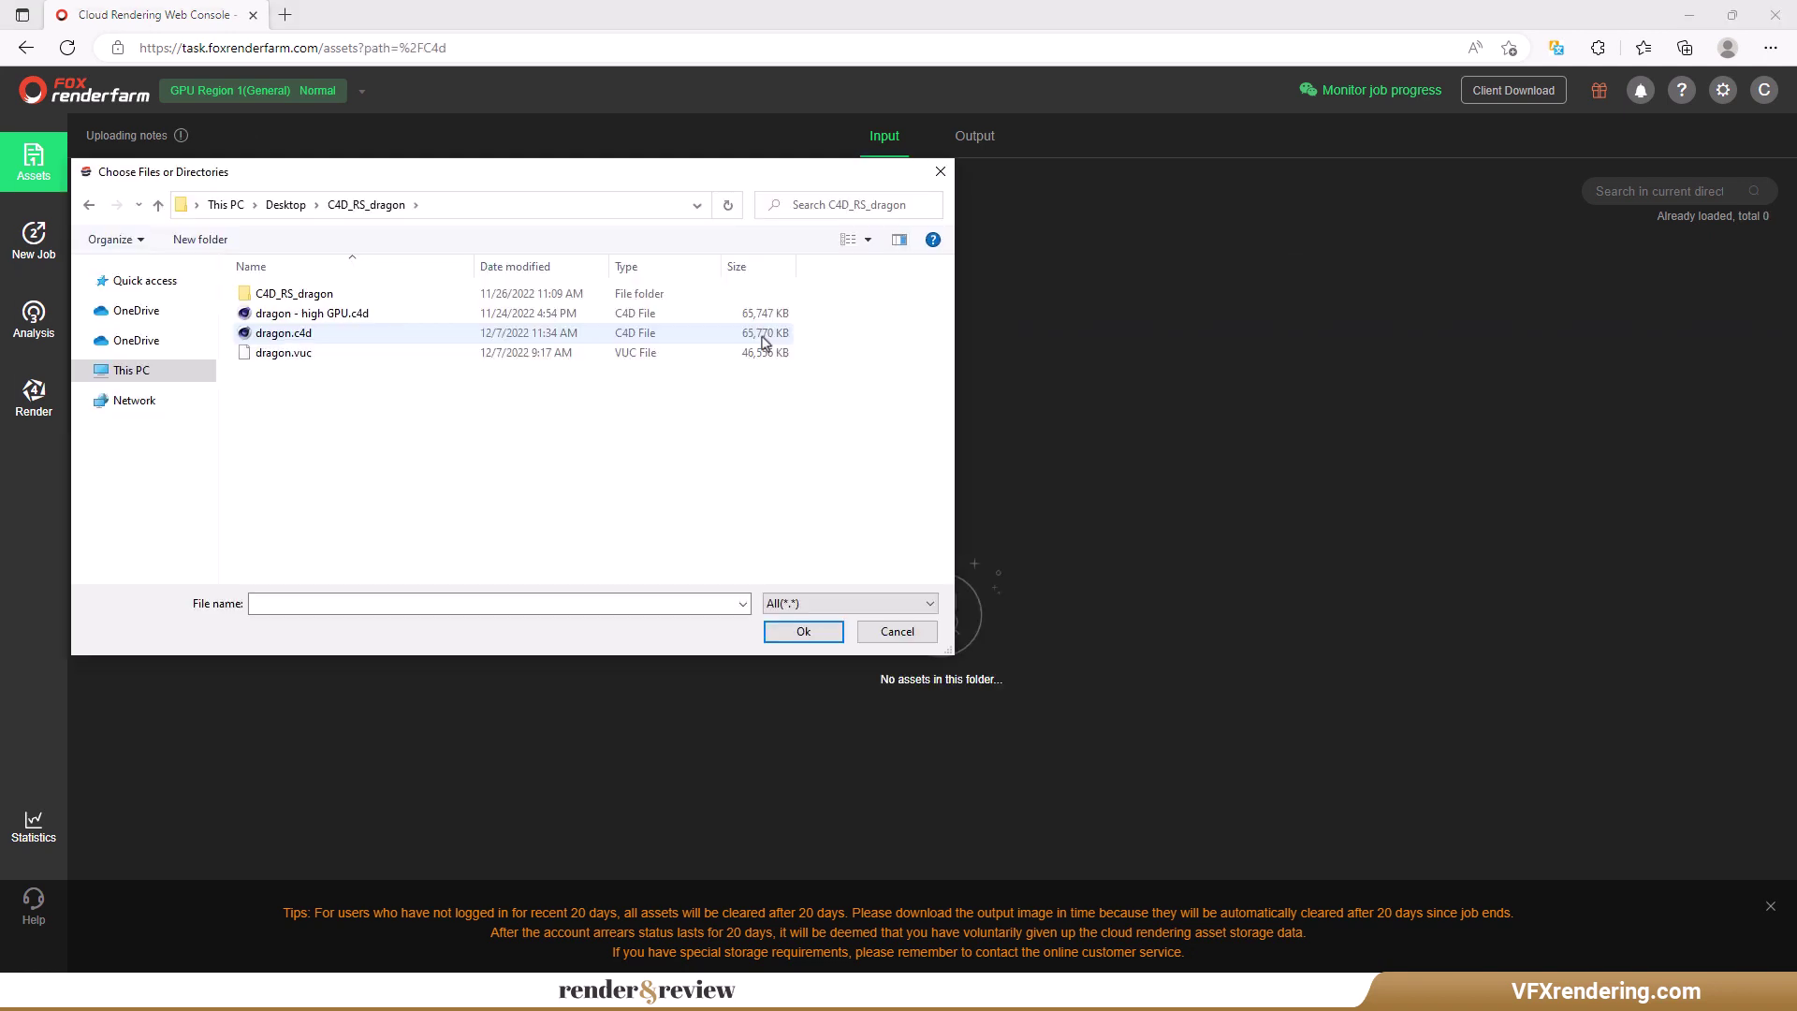
click(302, 334)
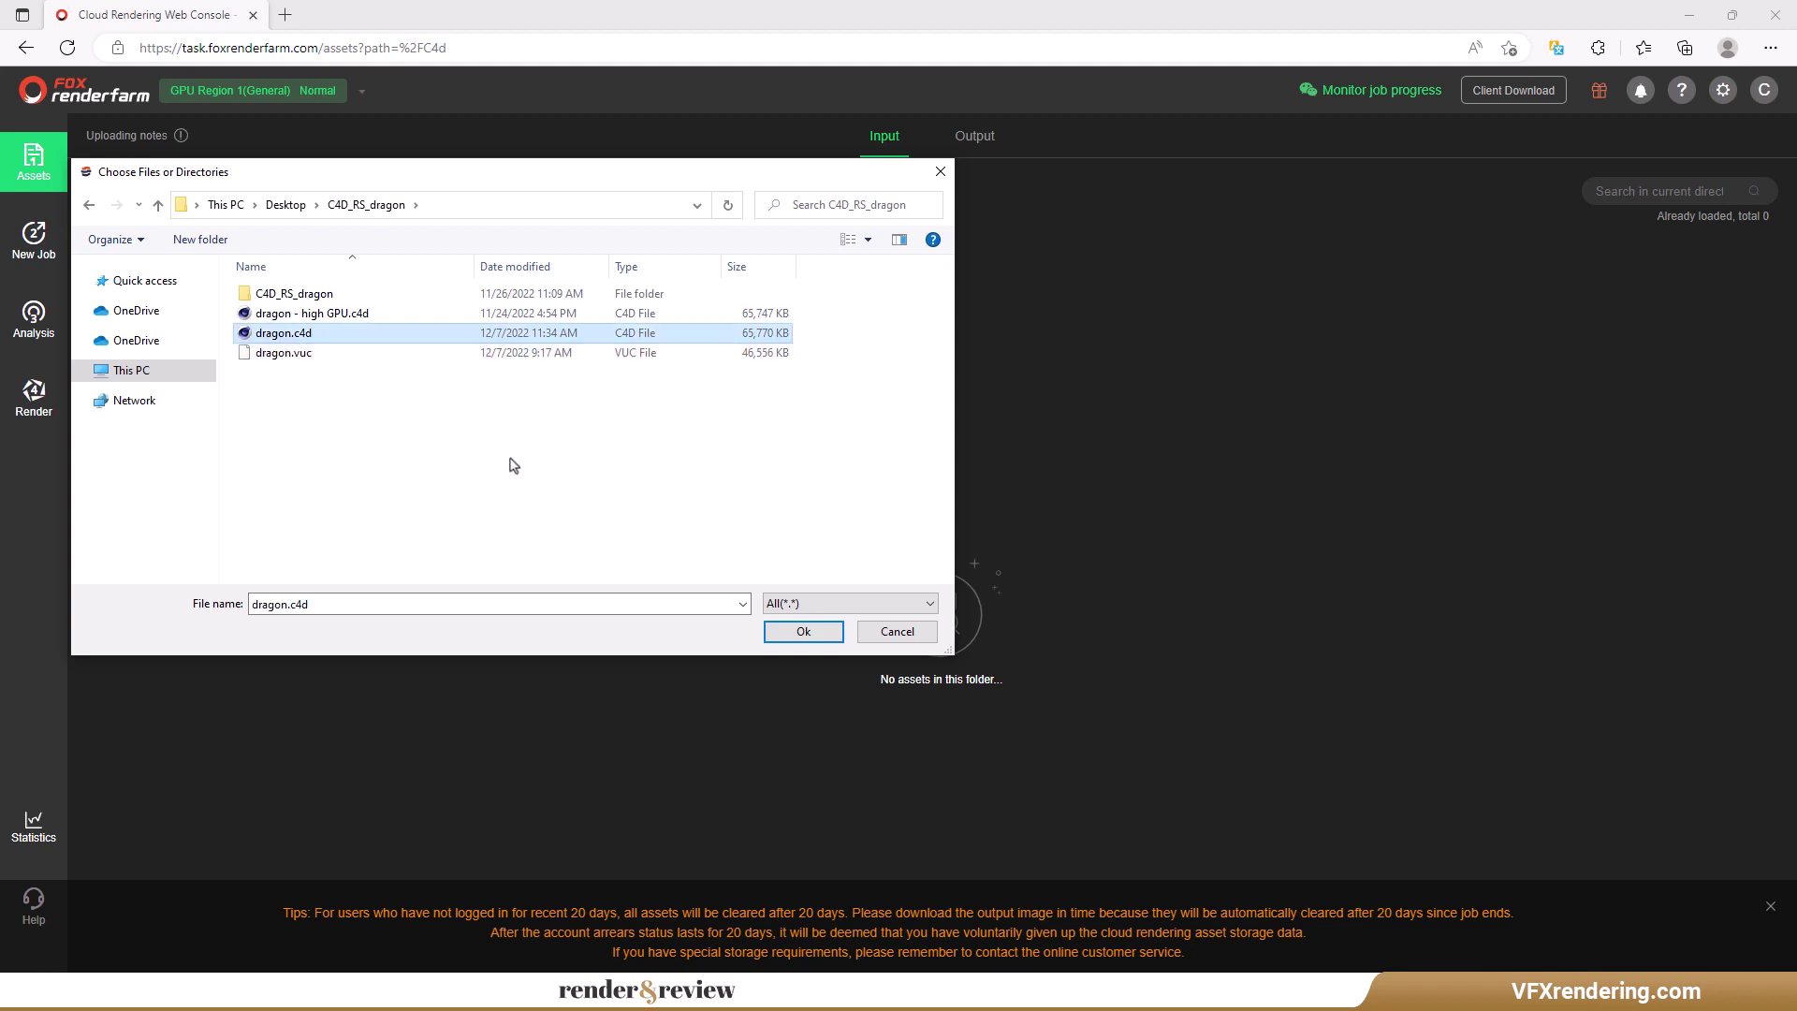
click(803, 631)
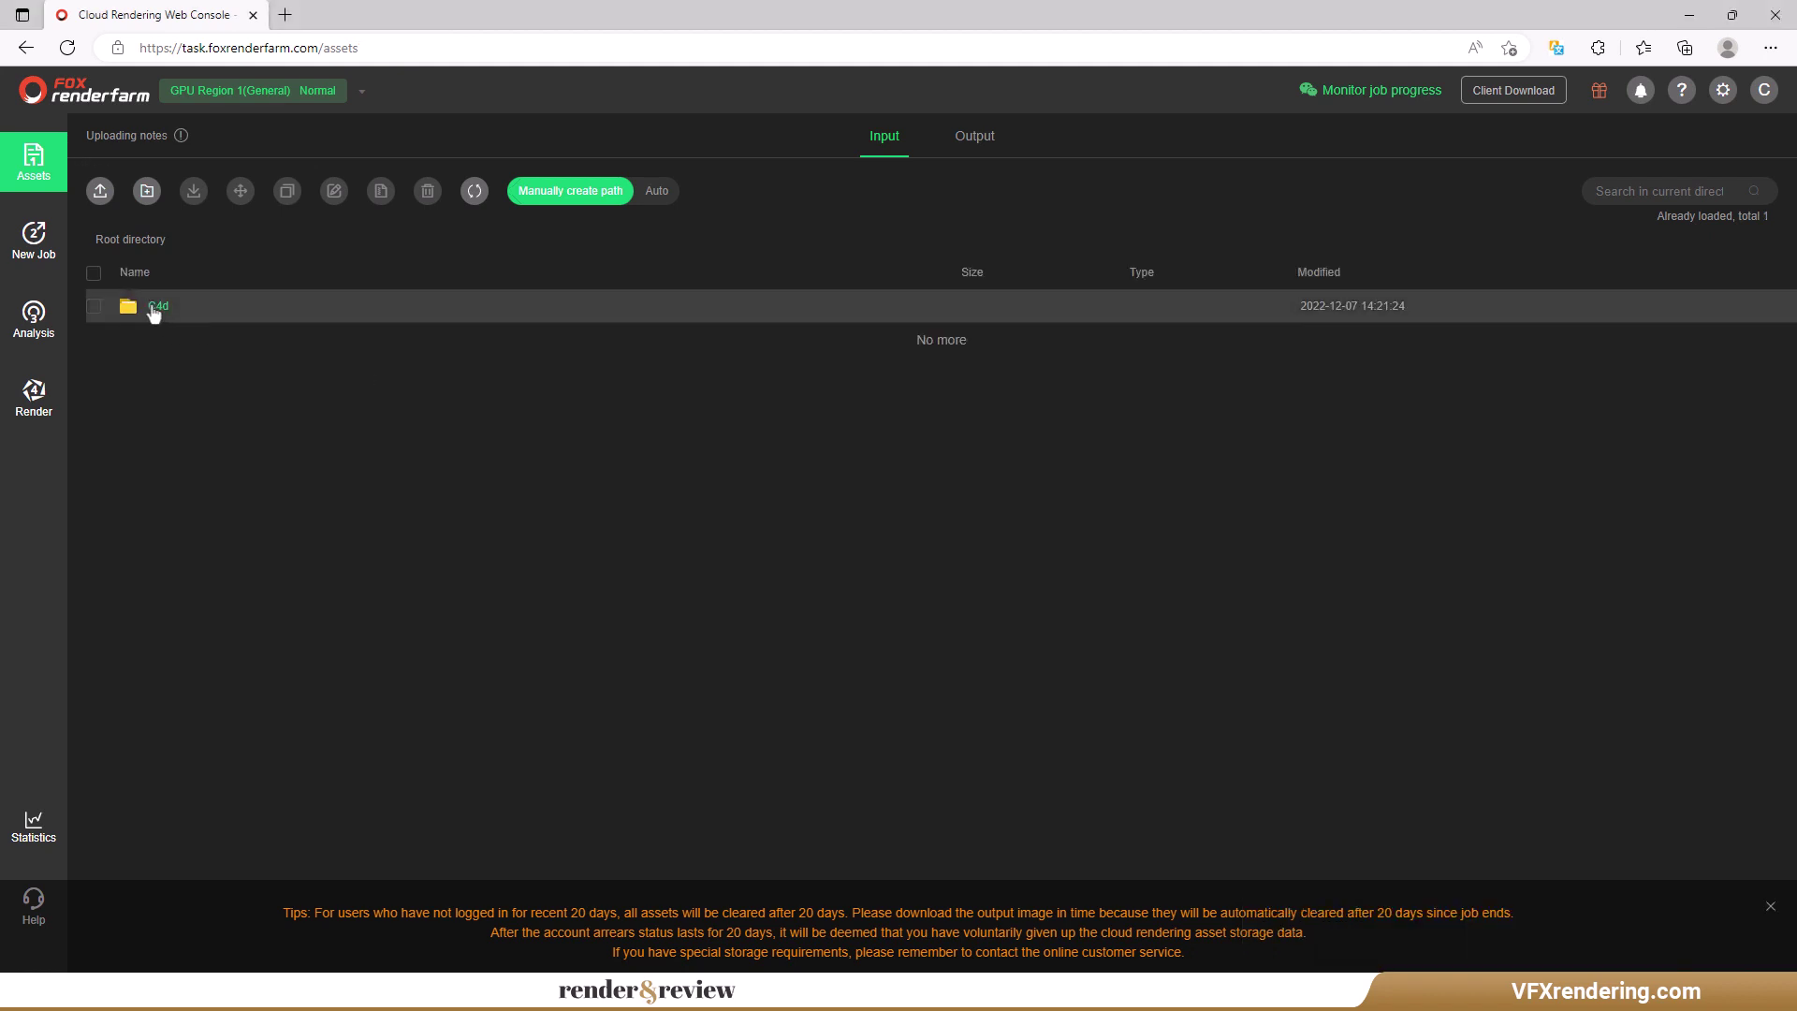
click(155, 310)
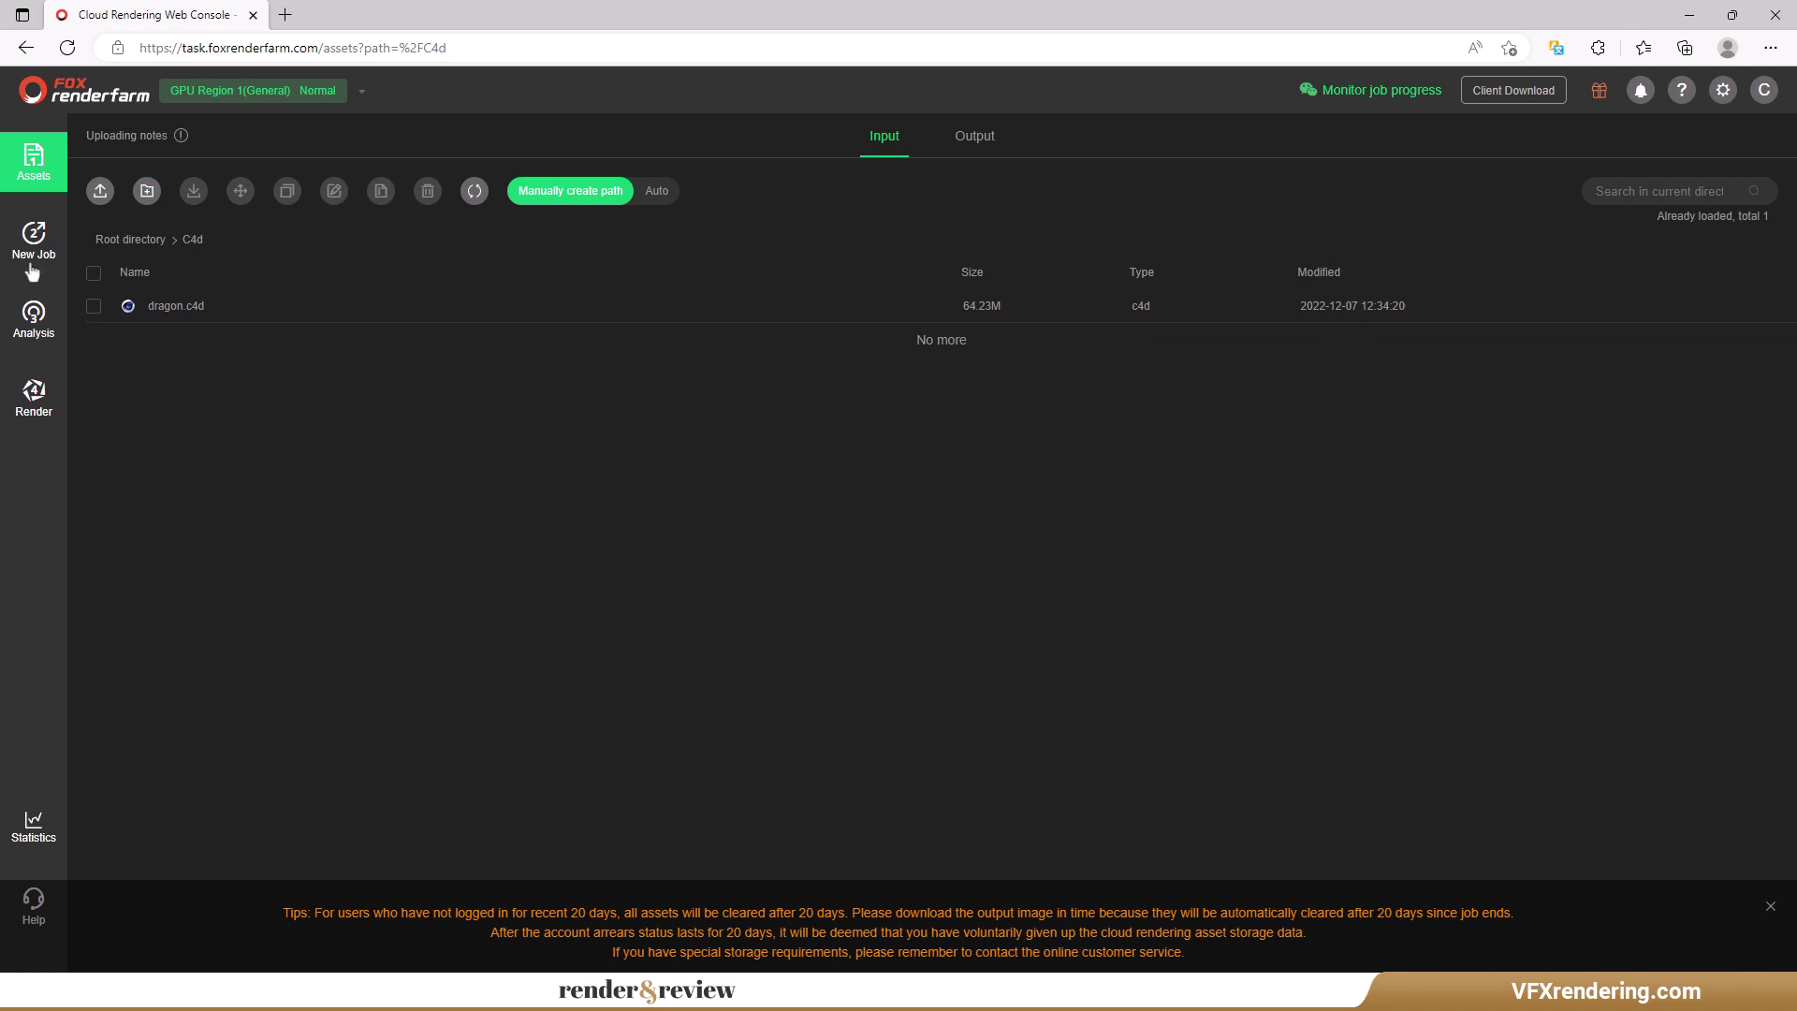
Start a new job and select dragon.c4d from the C4d folder as its scene.
click(36, 254)
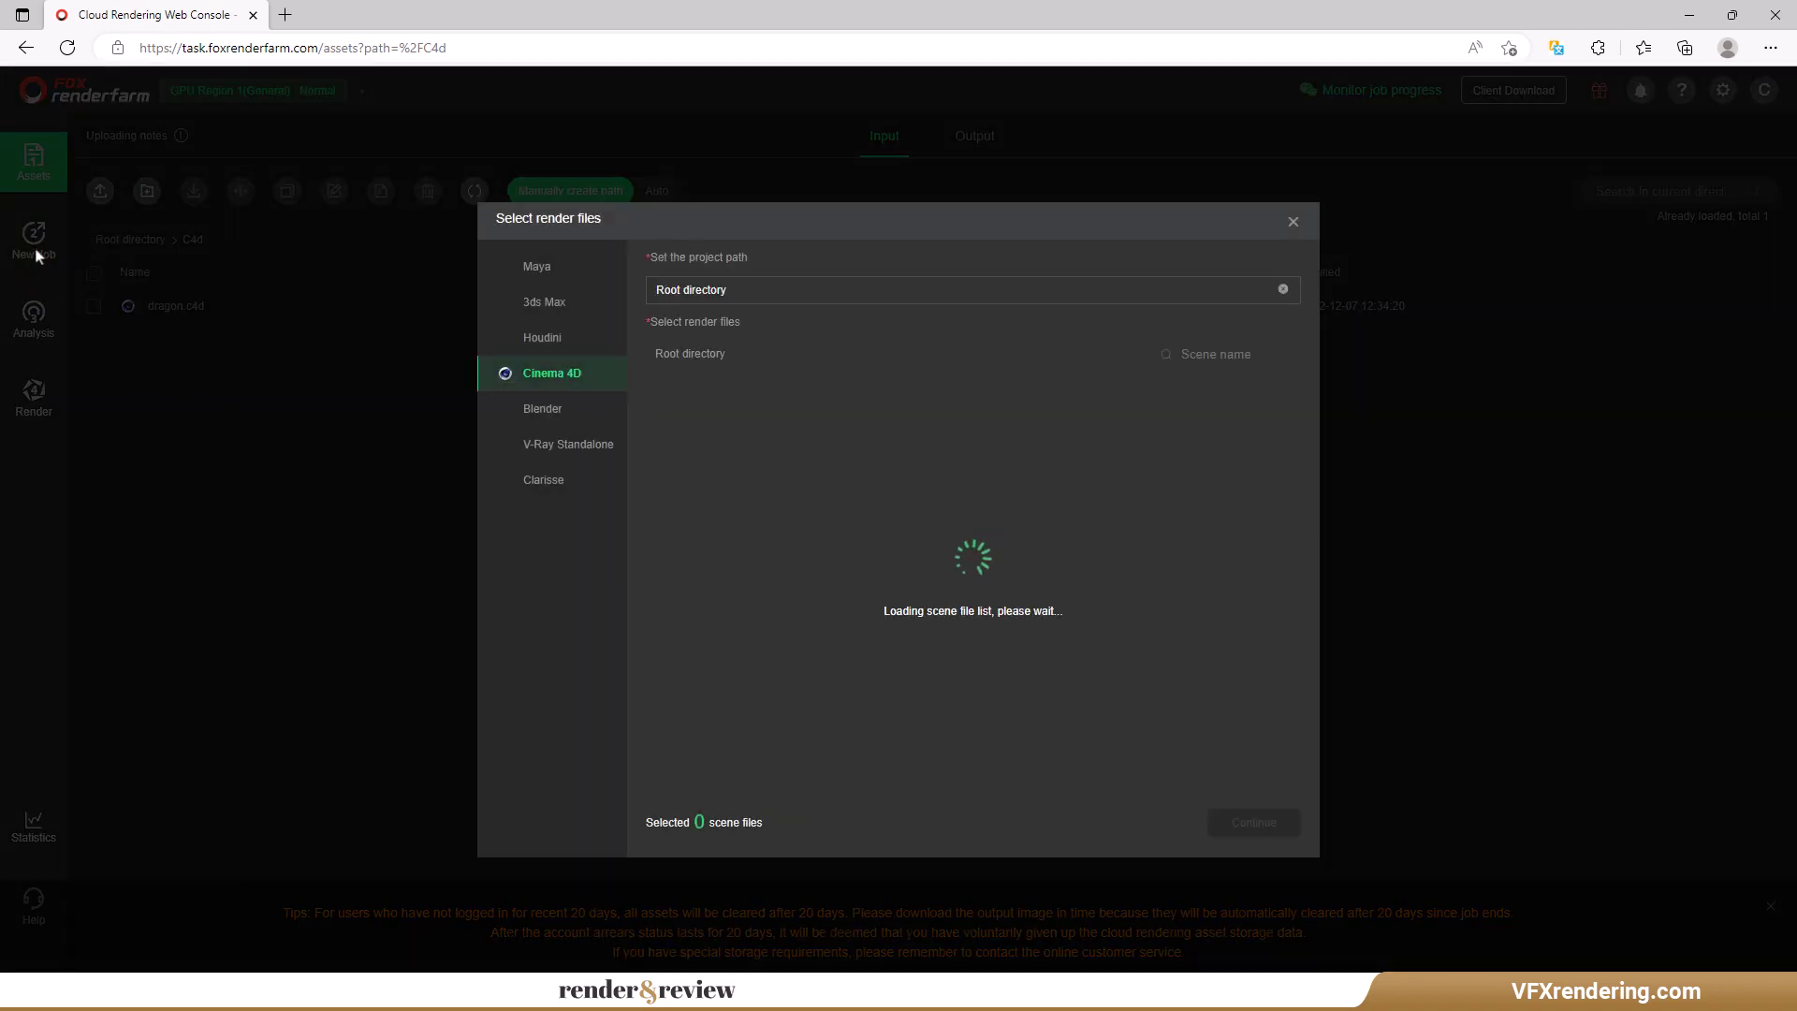
click(538, 377)
click(728, 423)
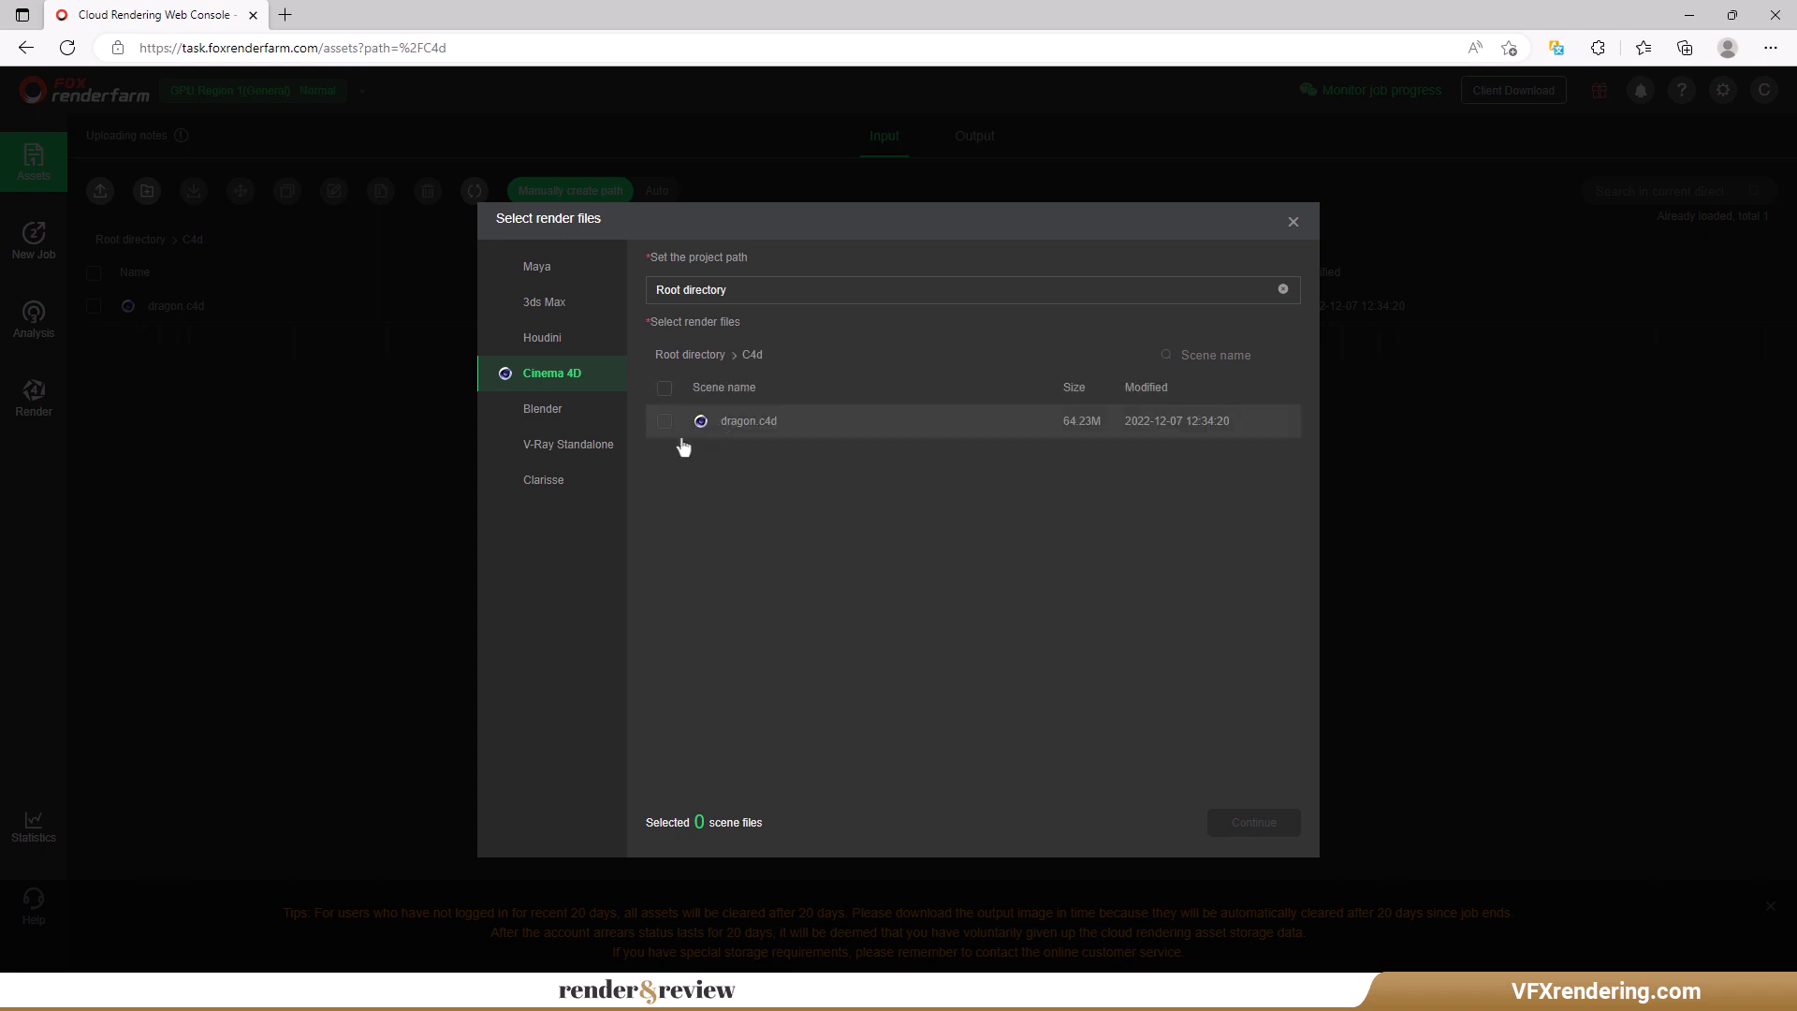
click(665, 421)
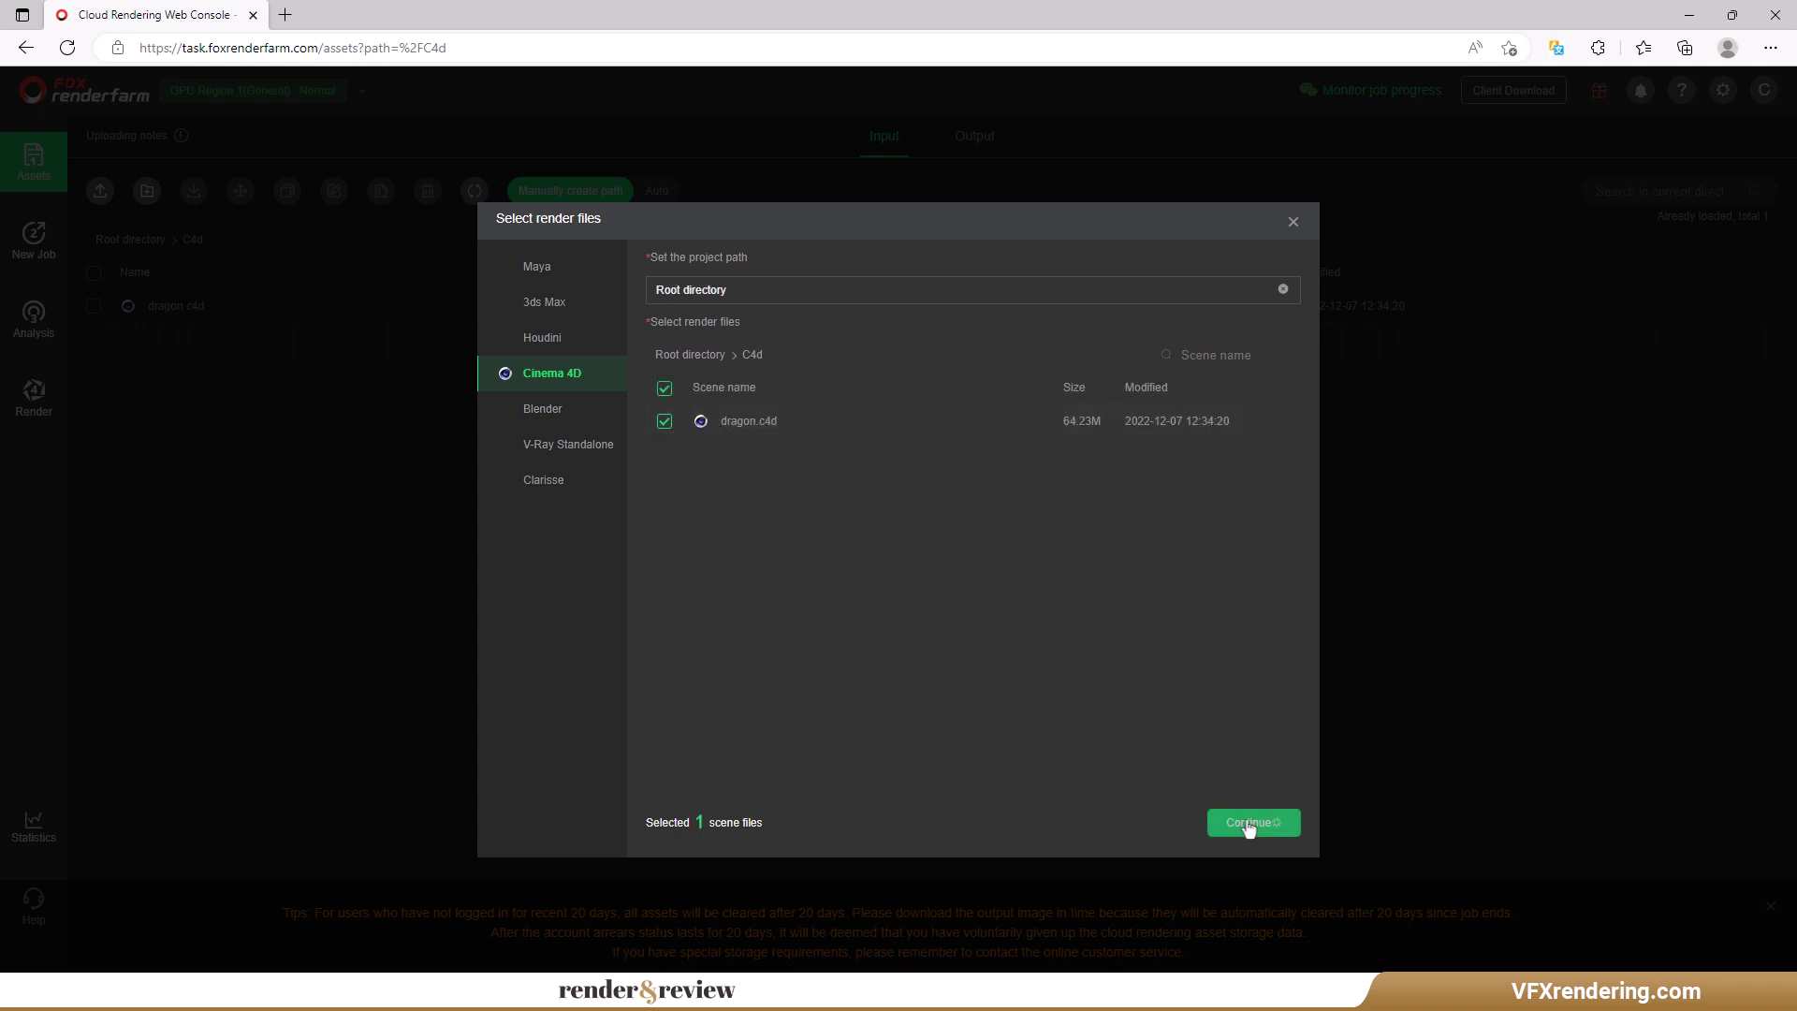
click(1218, 820)
Set the job hardware to a 3090 GPU model, 2*GPU and 64GB RAM.
click(964, 503)
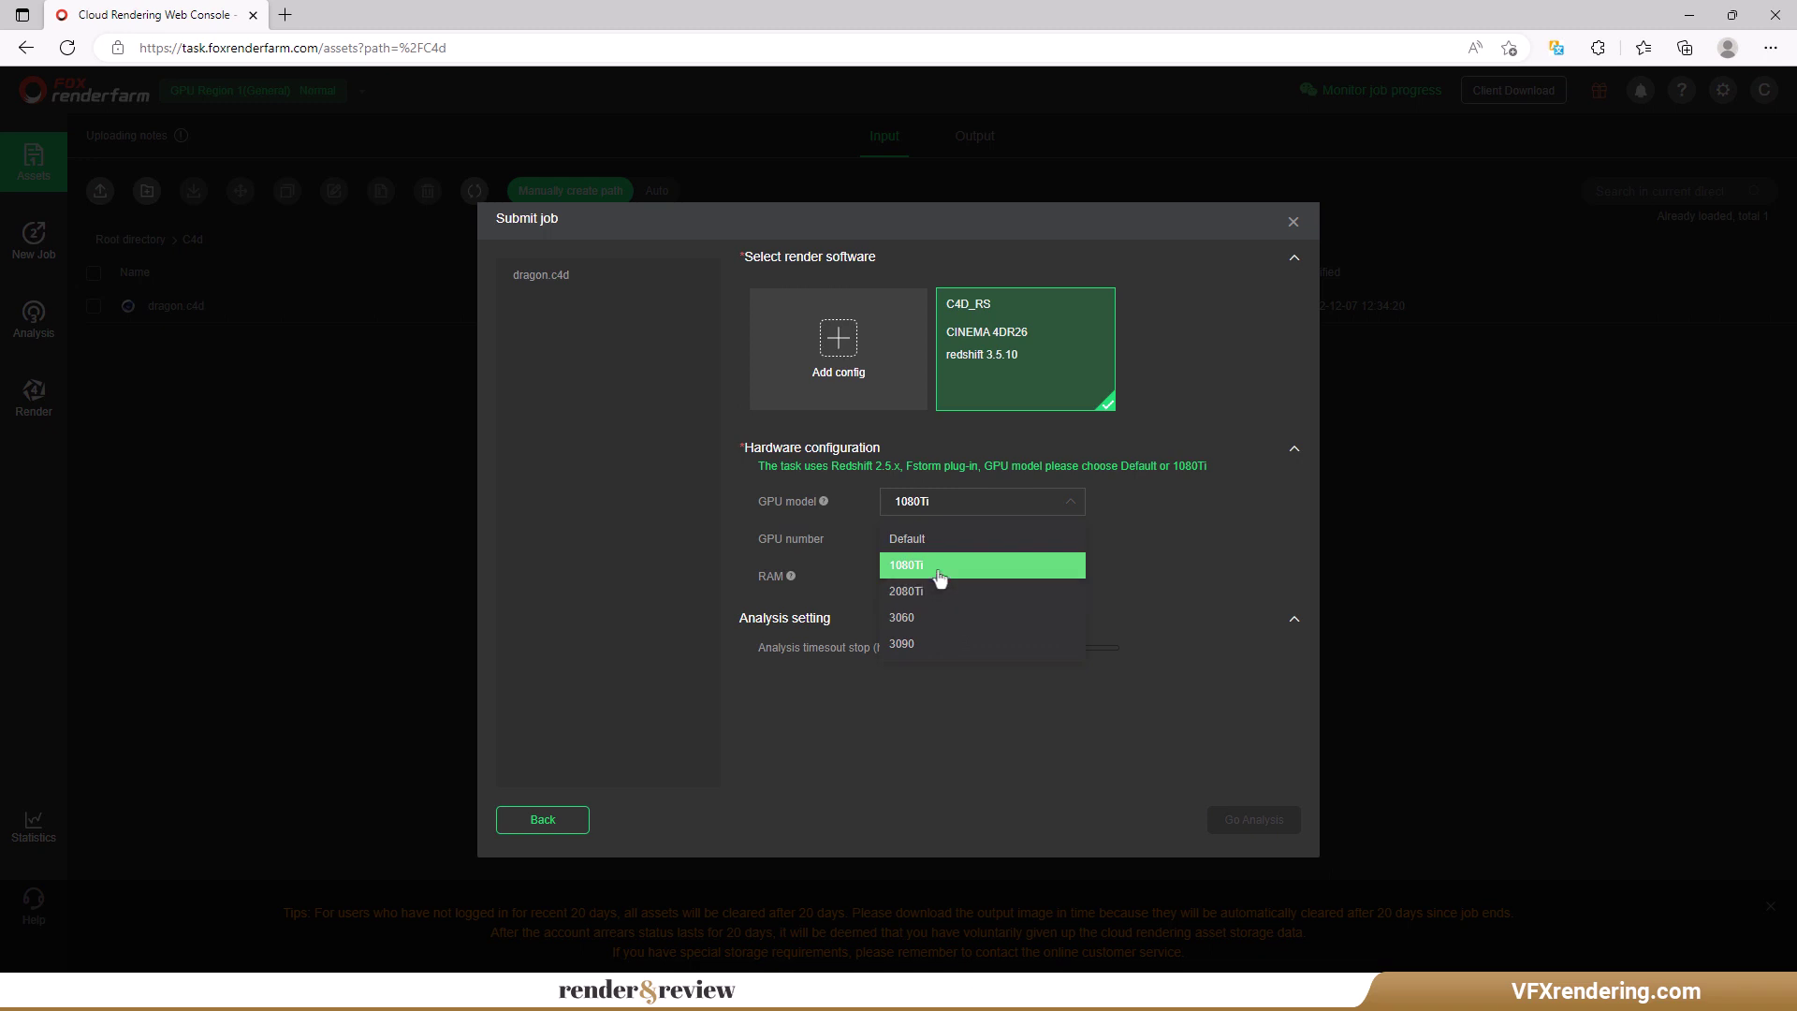
click(913, 646)
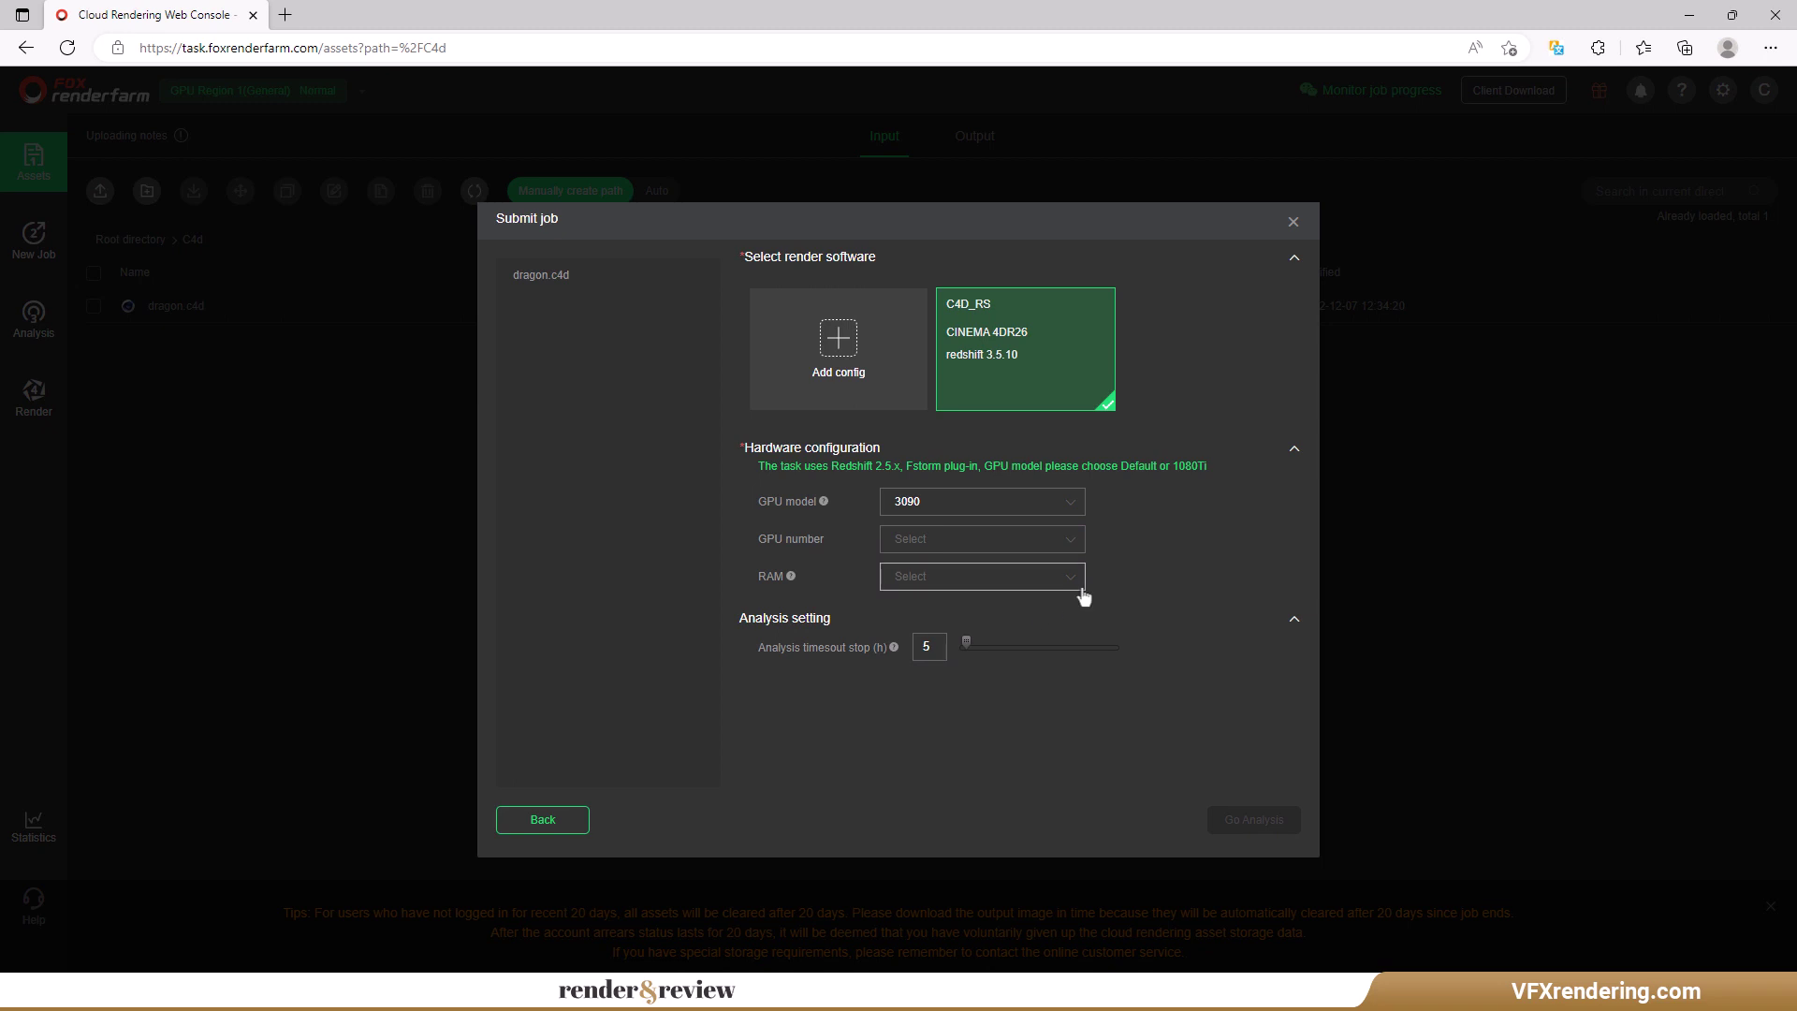
click(1063, 542)
click(998, 574)
click(1074, 585)
click(967, 613)
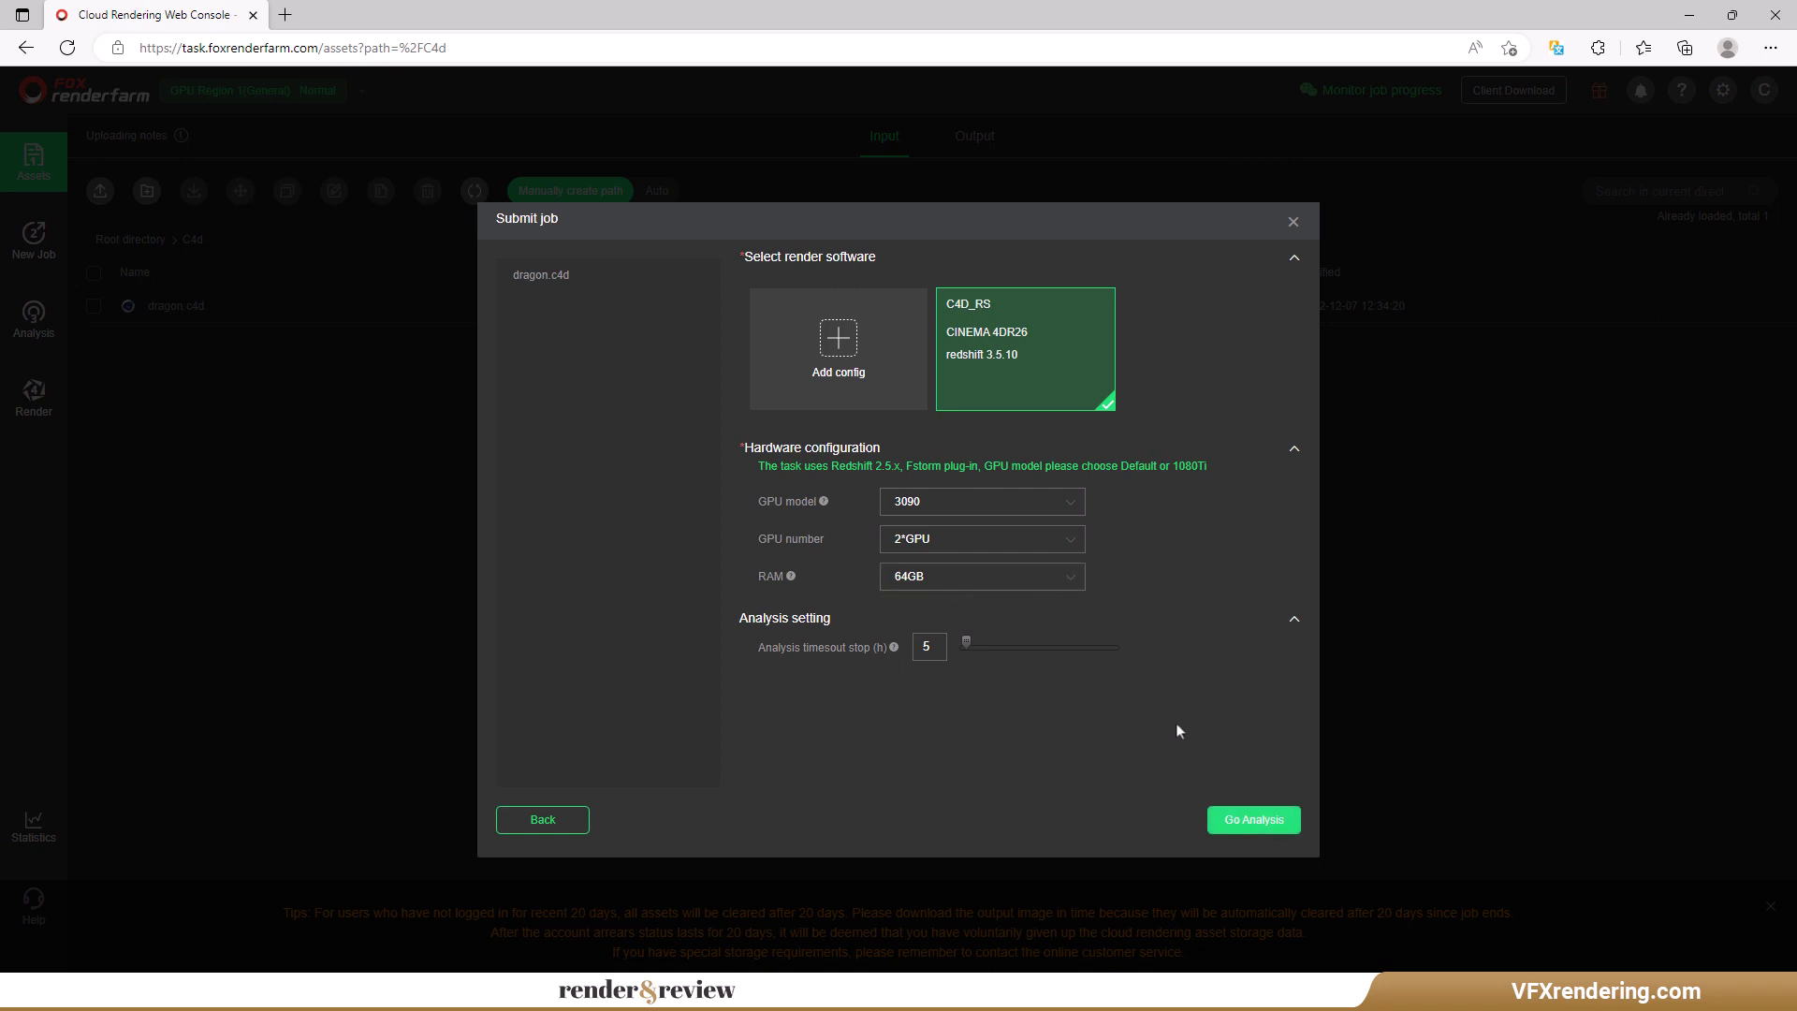
Run analysis on the dragon.c4d job, then submit it for rendering with test frames 0, 4 and 7.
click(1252, 822)
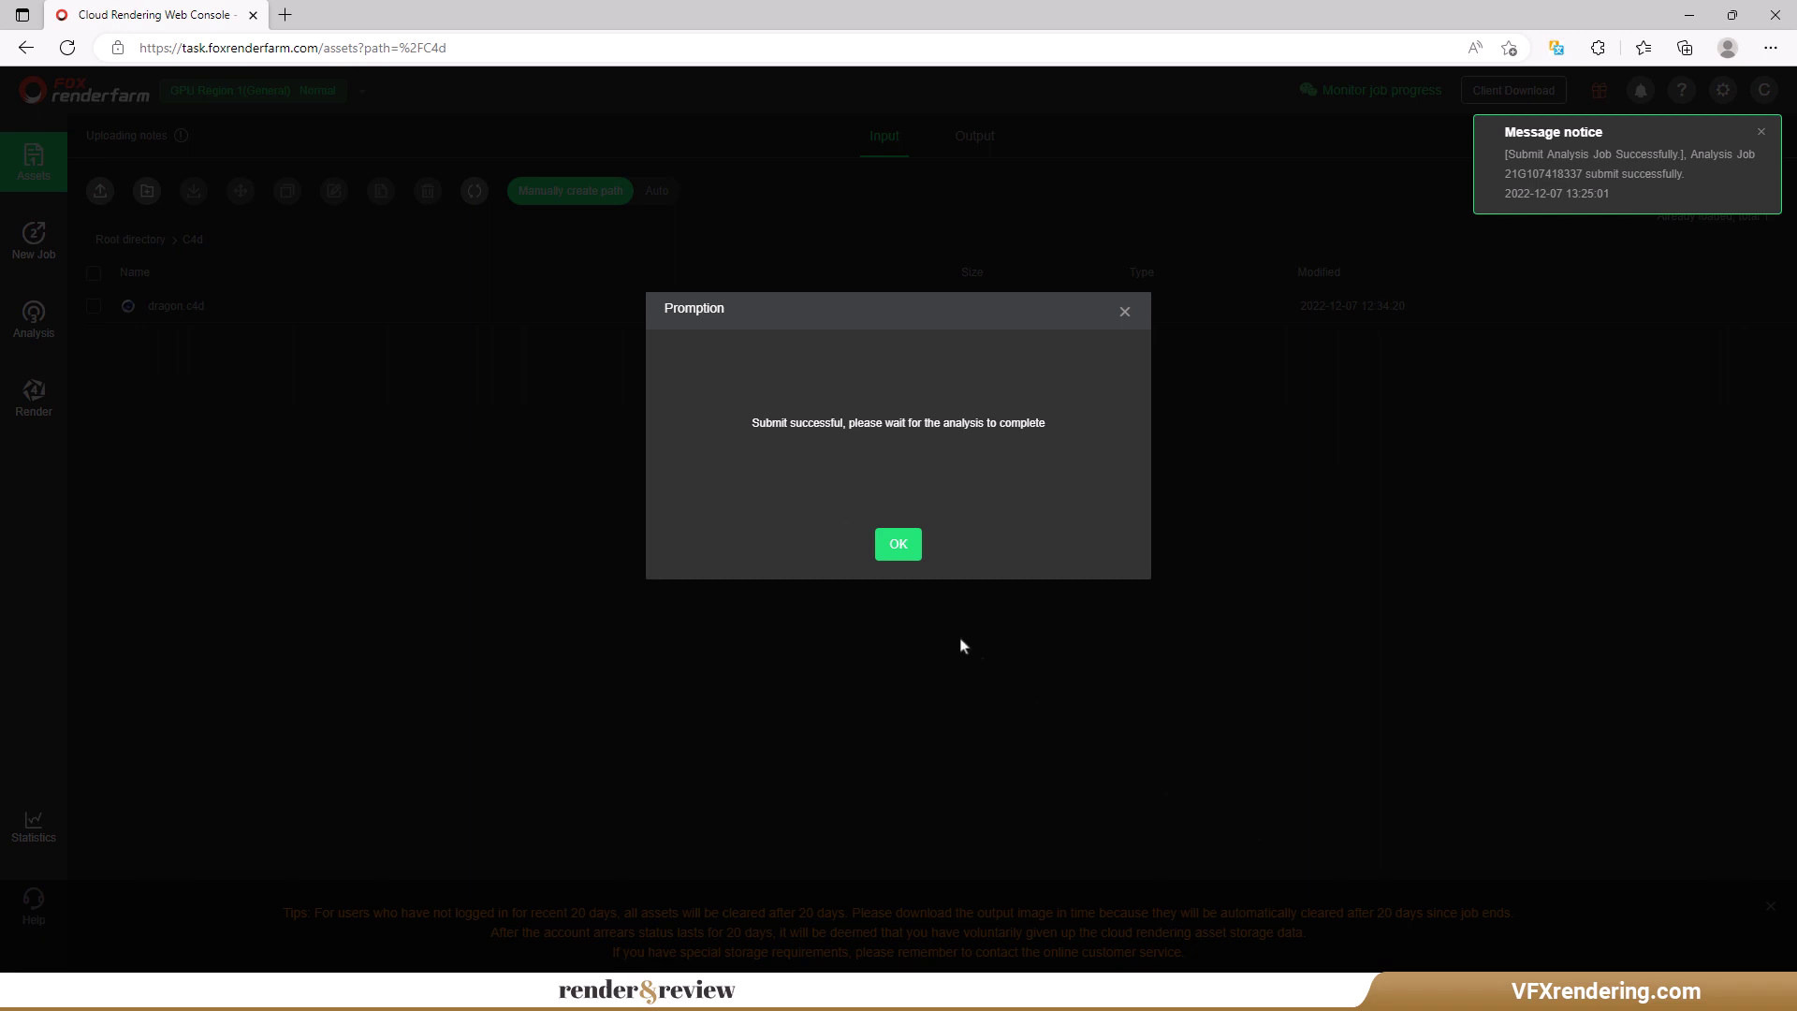
click(899, 544)
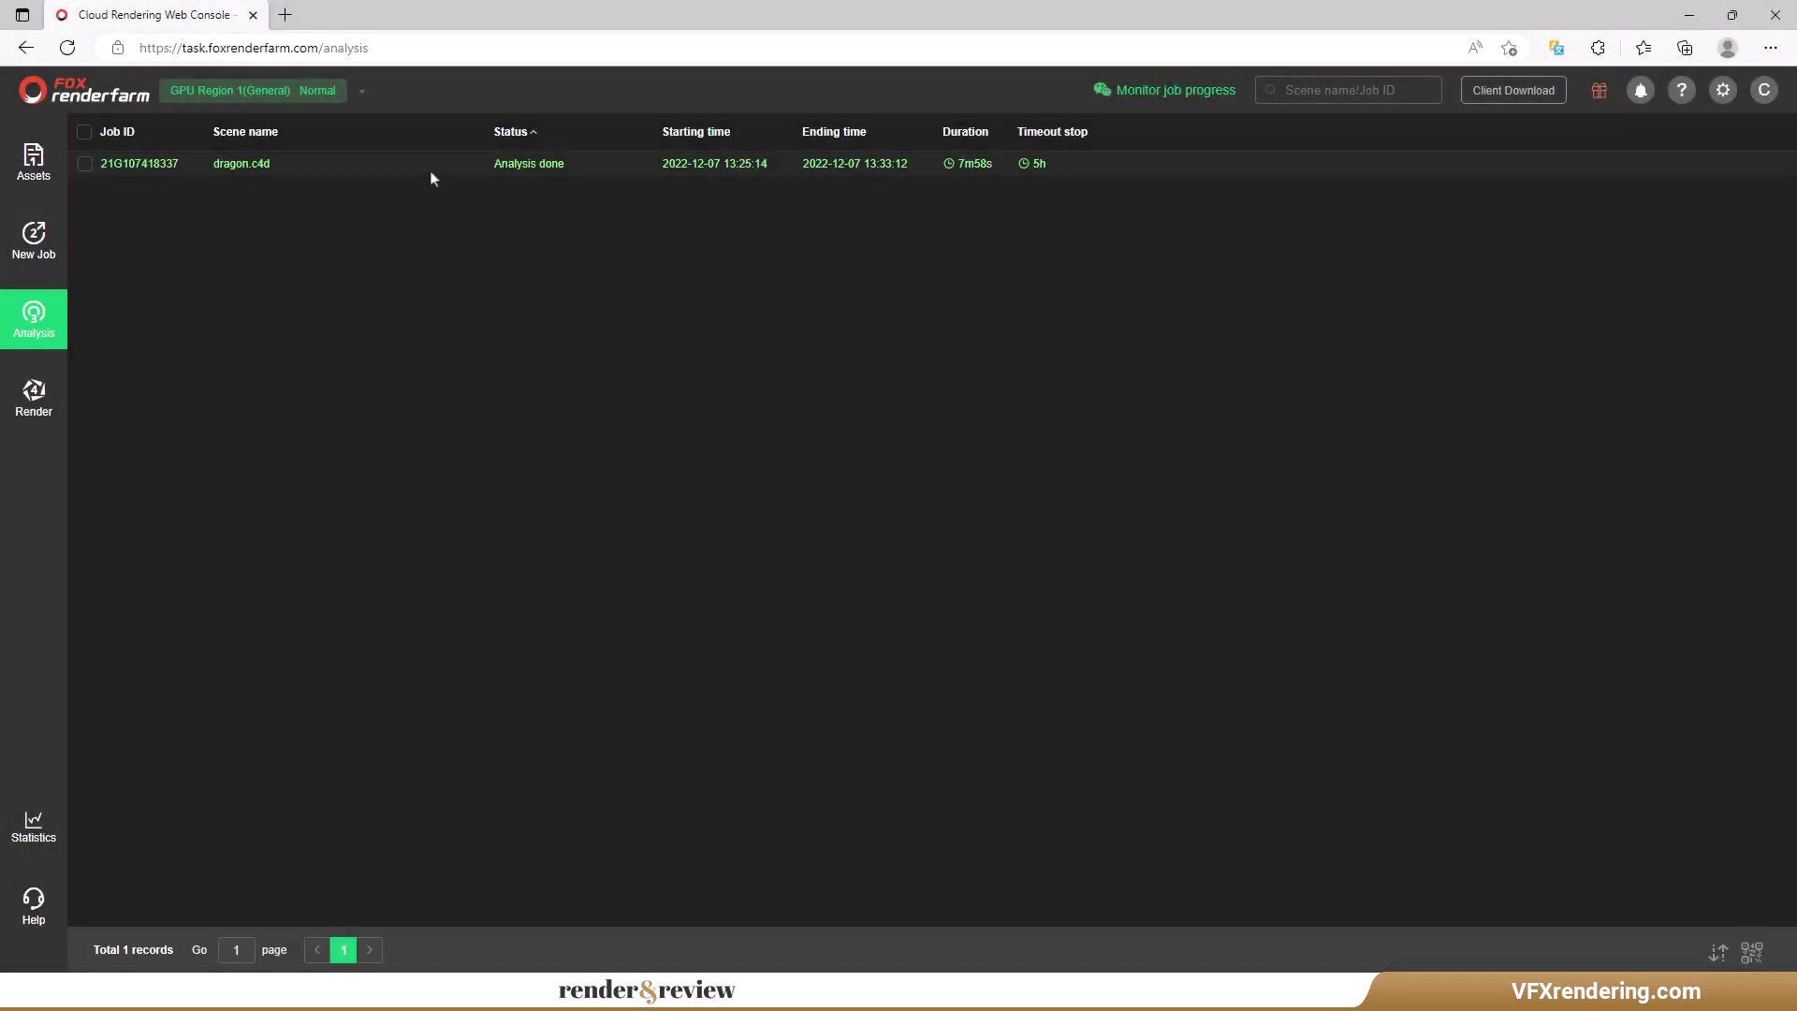
click(84, 165)
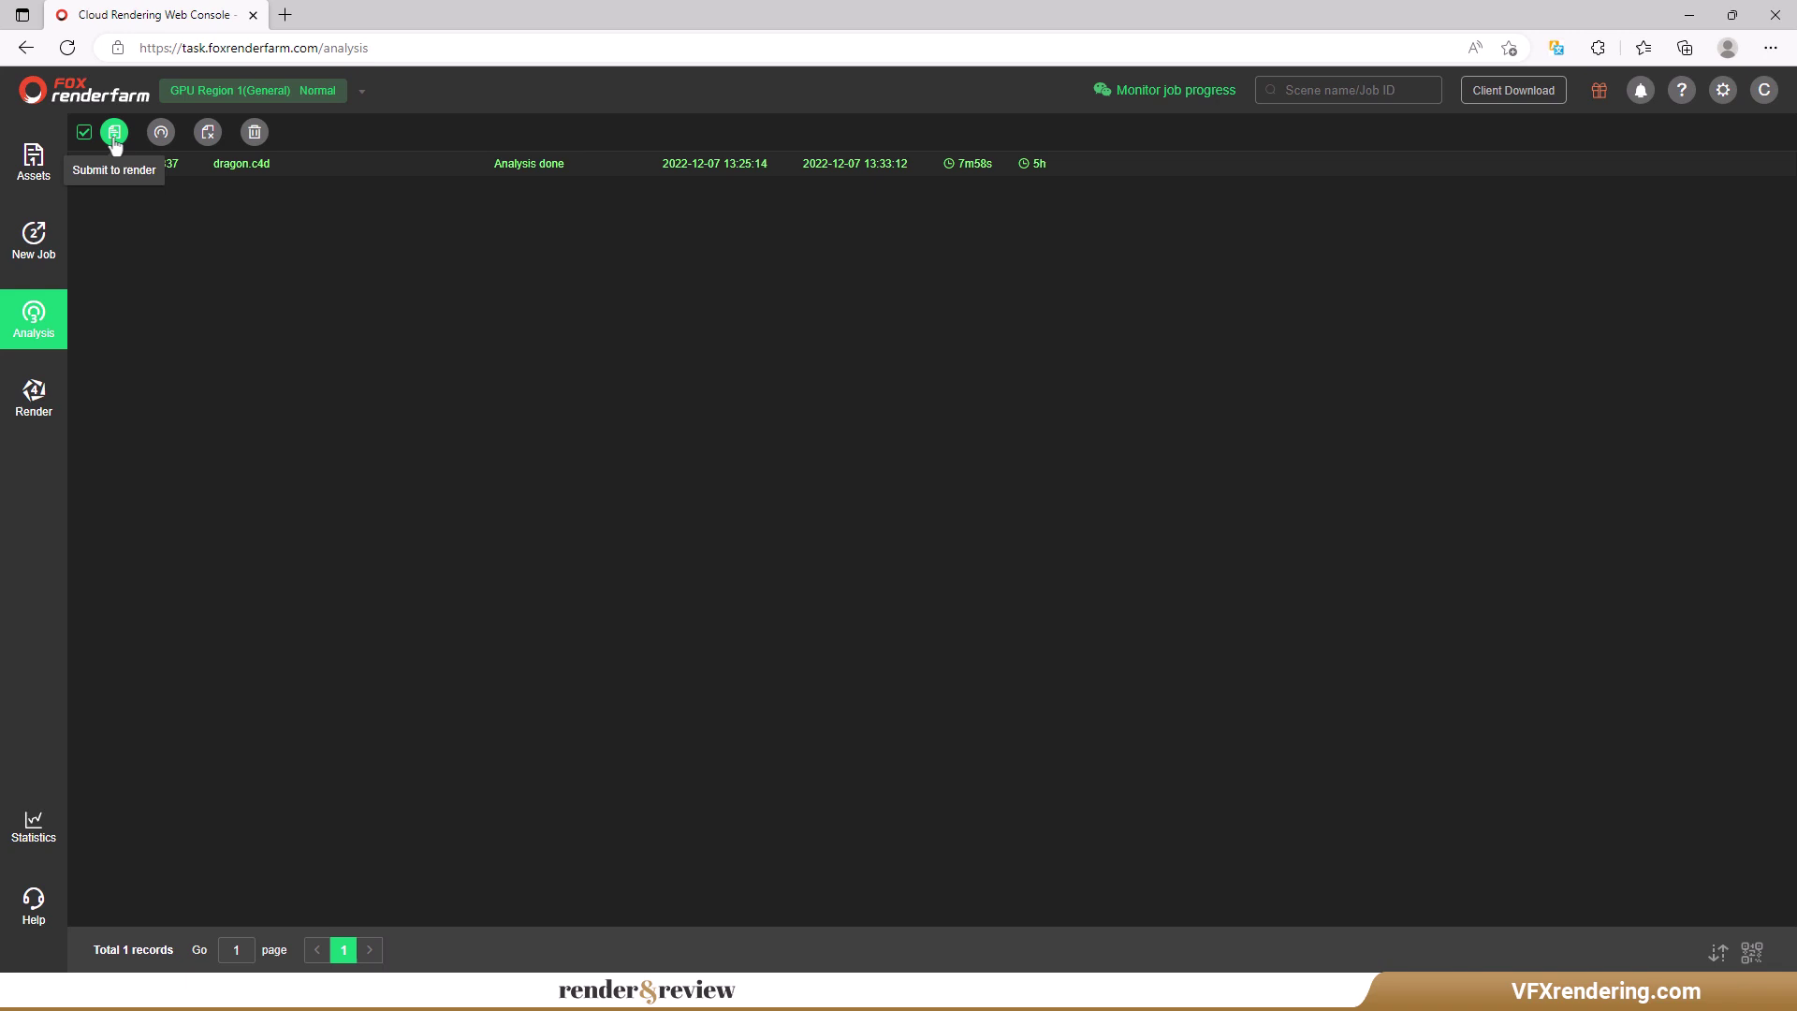
click(114, 136)
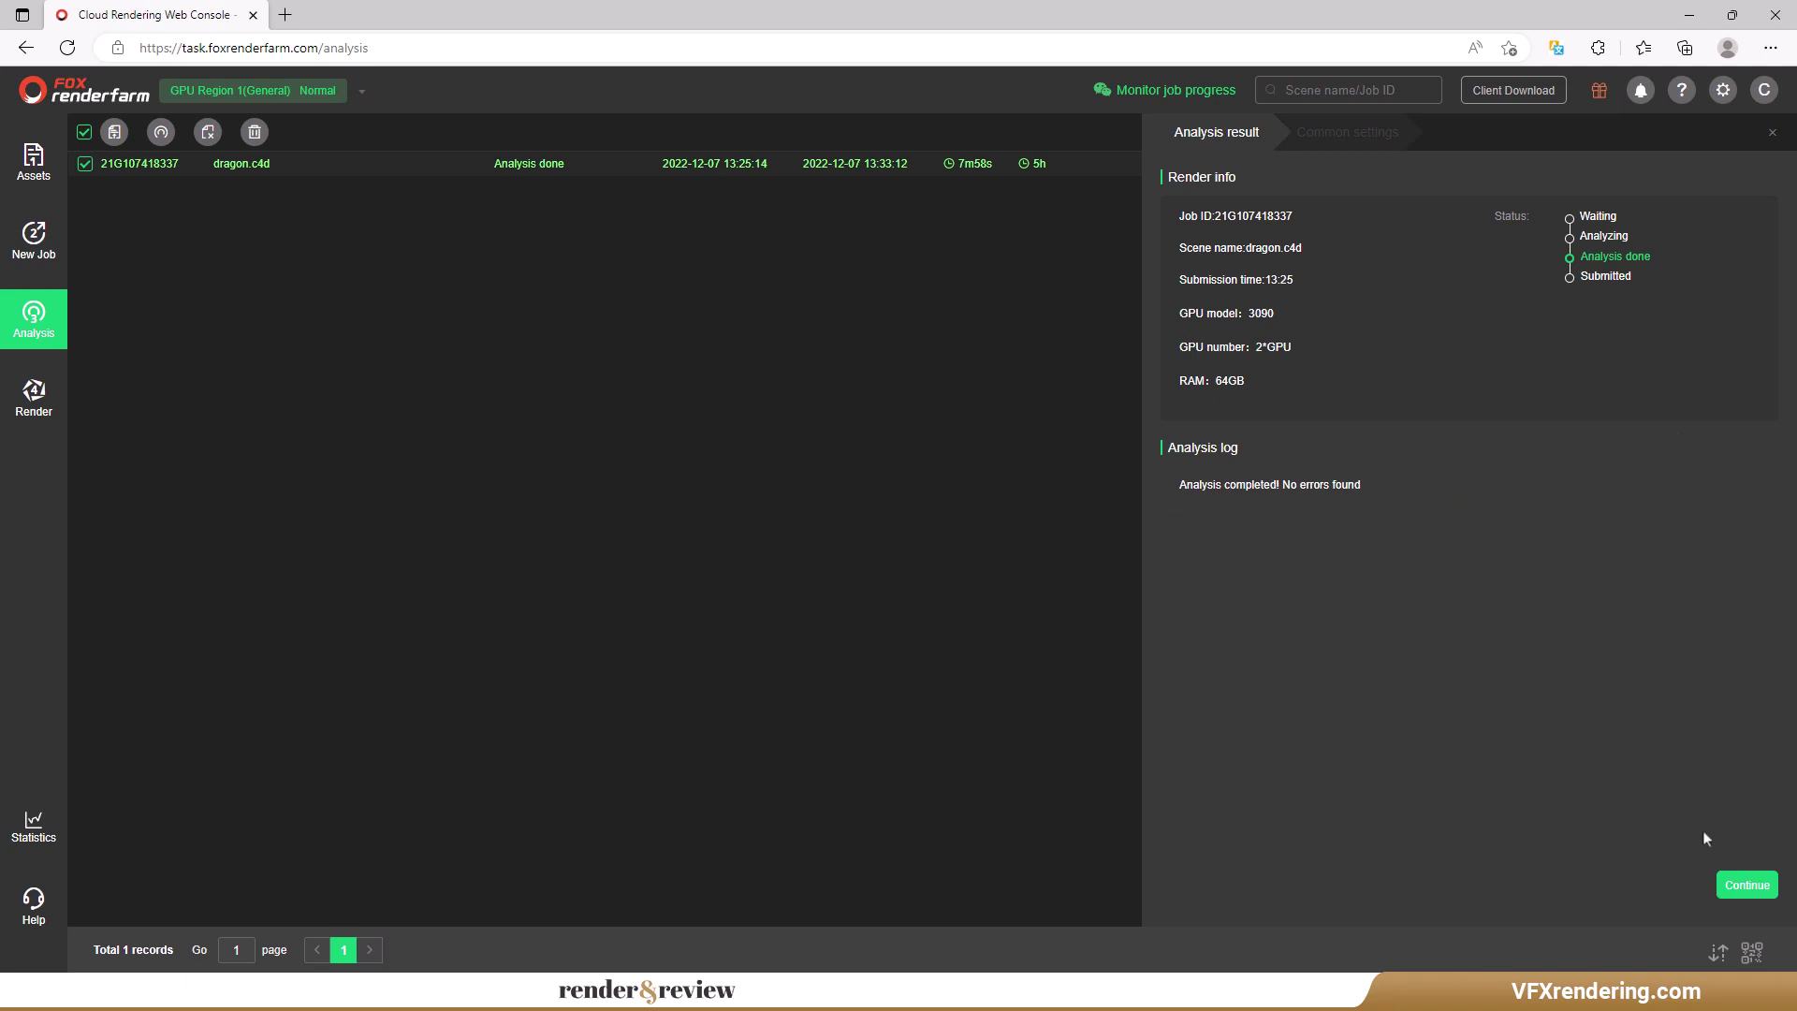
click(1724, 887)
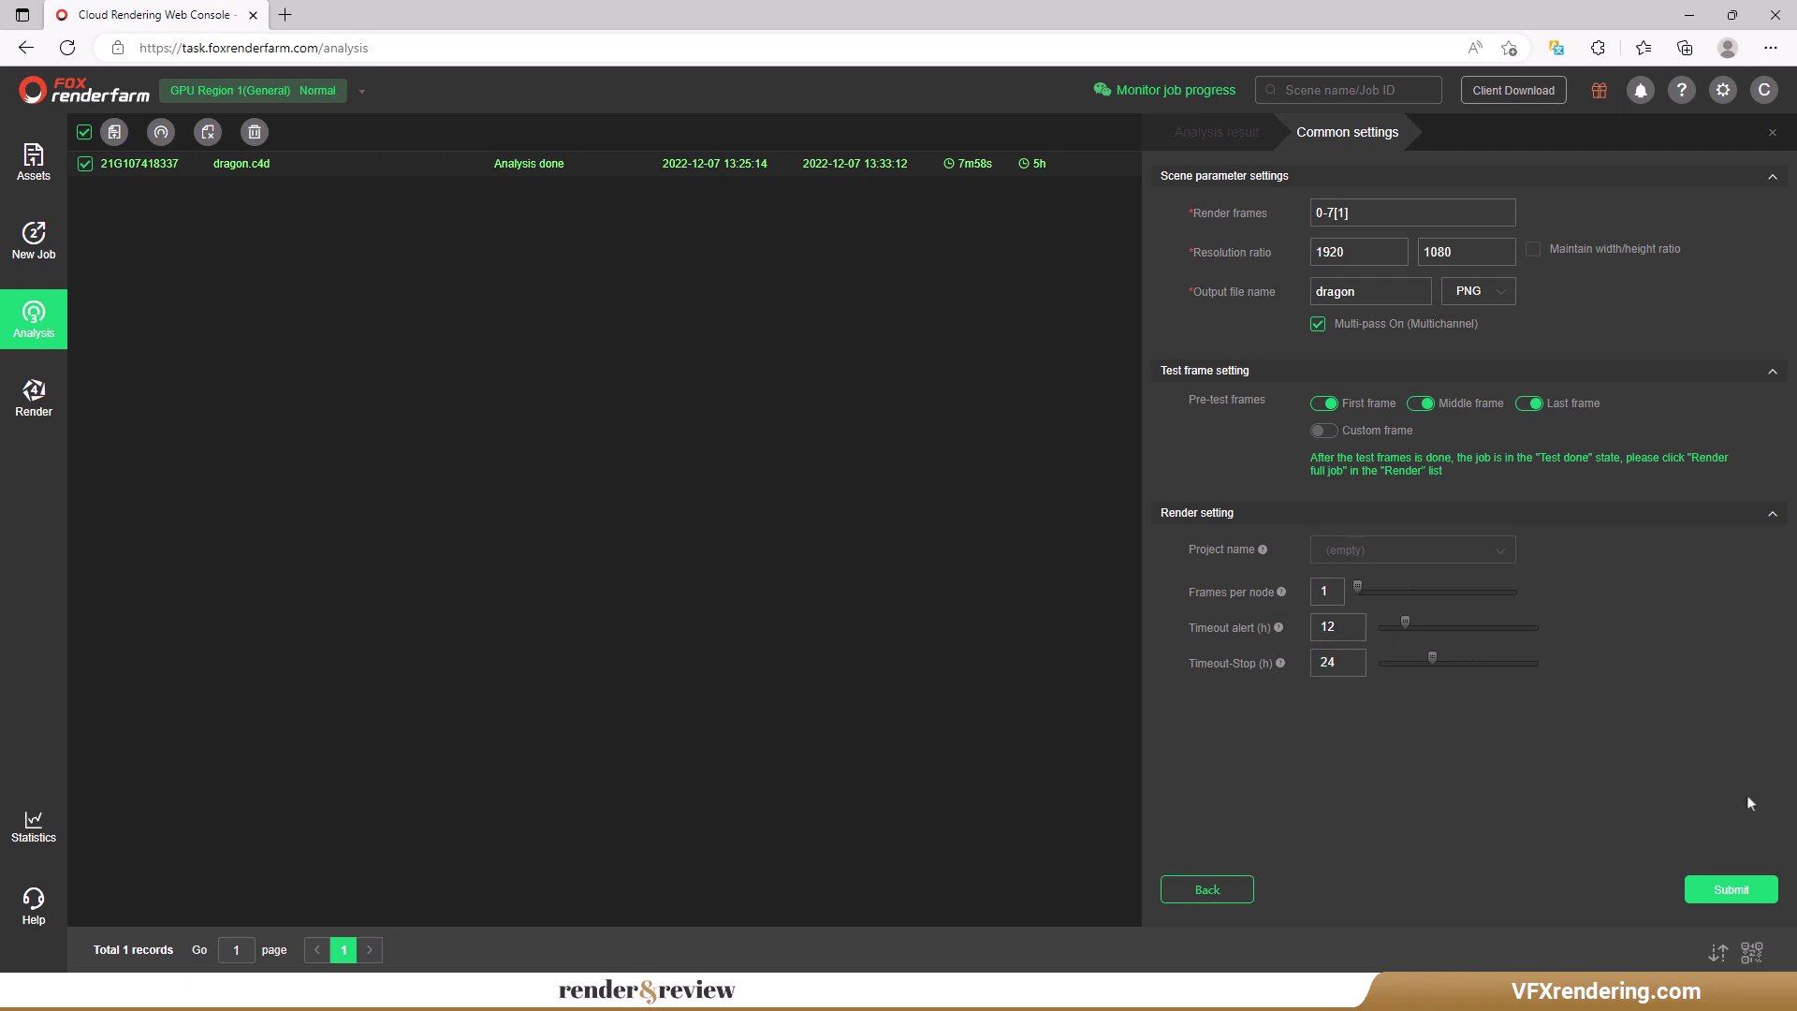
click(1738, 901)
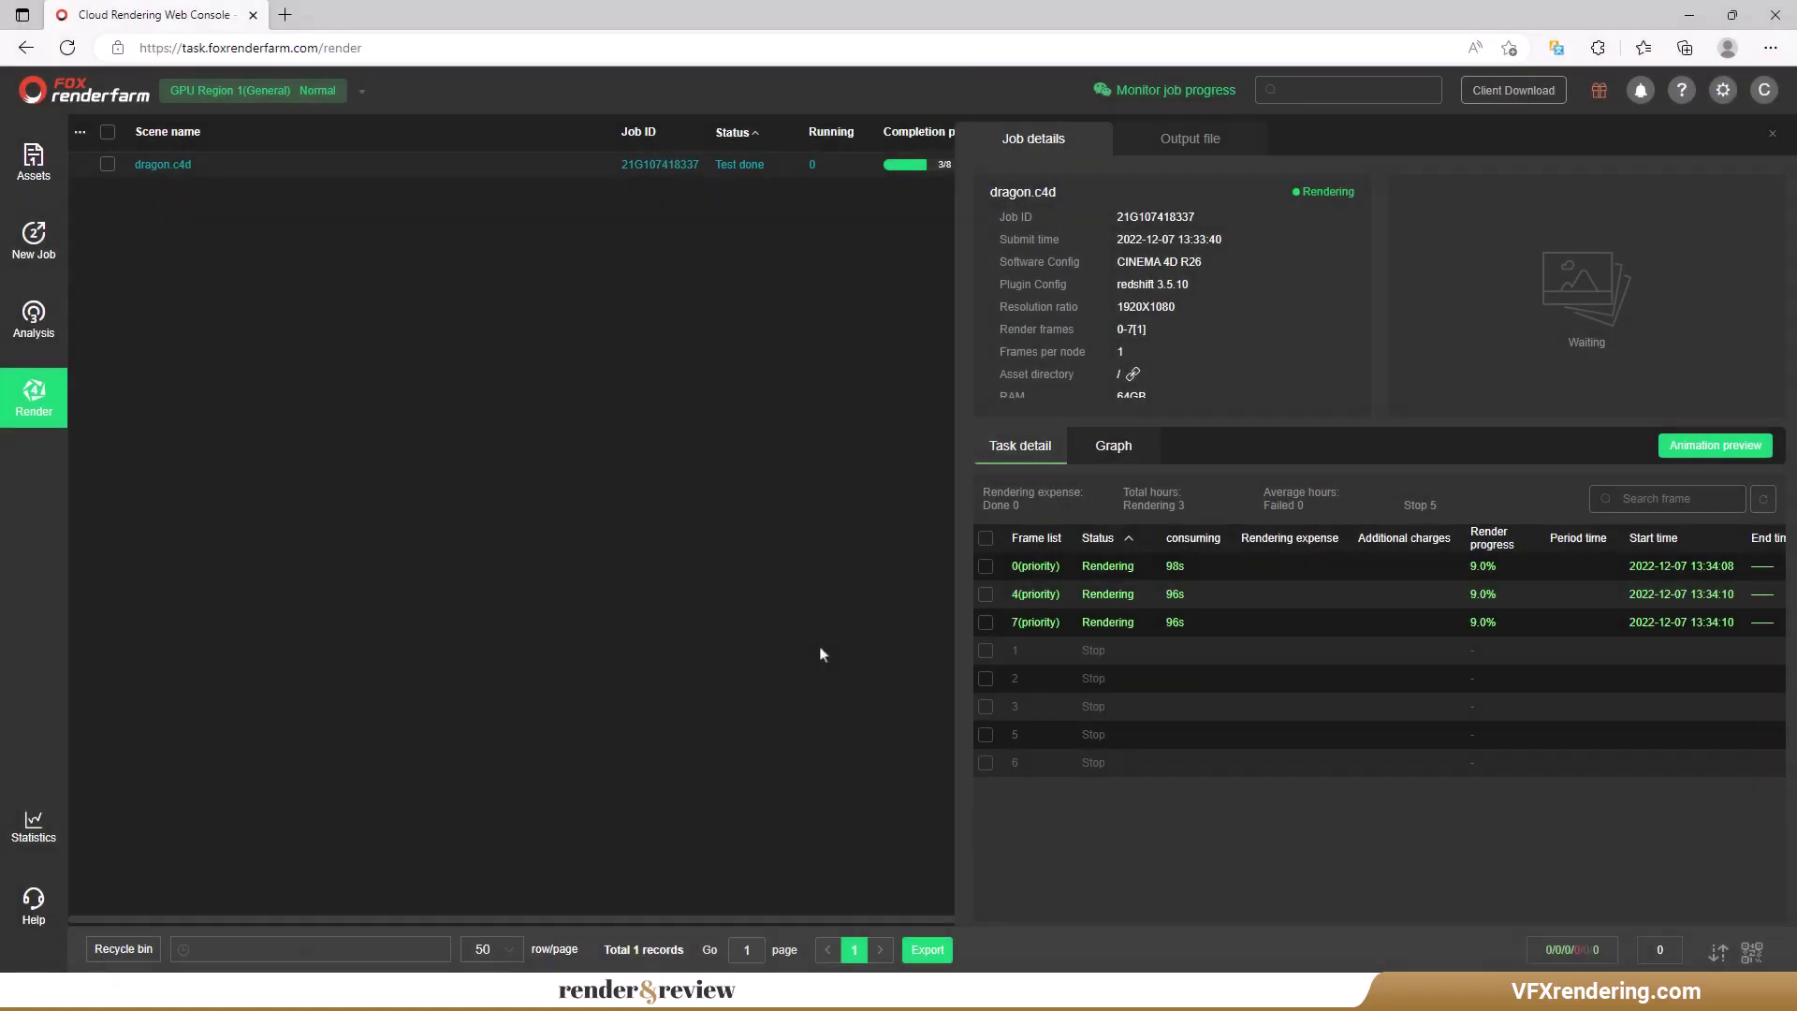
Check the dragon.c4d test results and start full-speed rendering of the whole job.
click(162, 172)
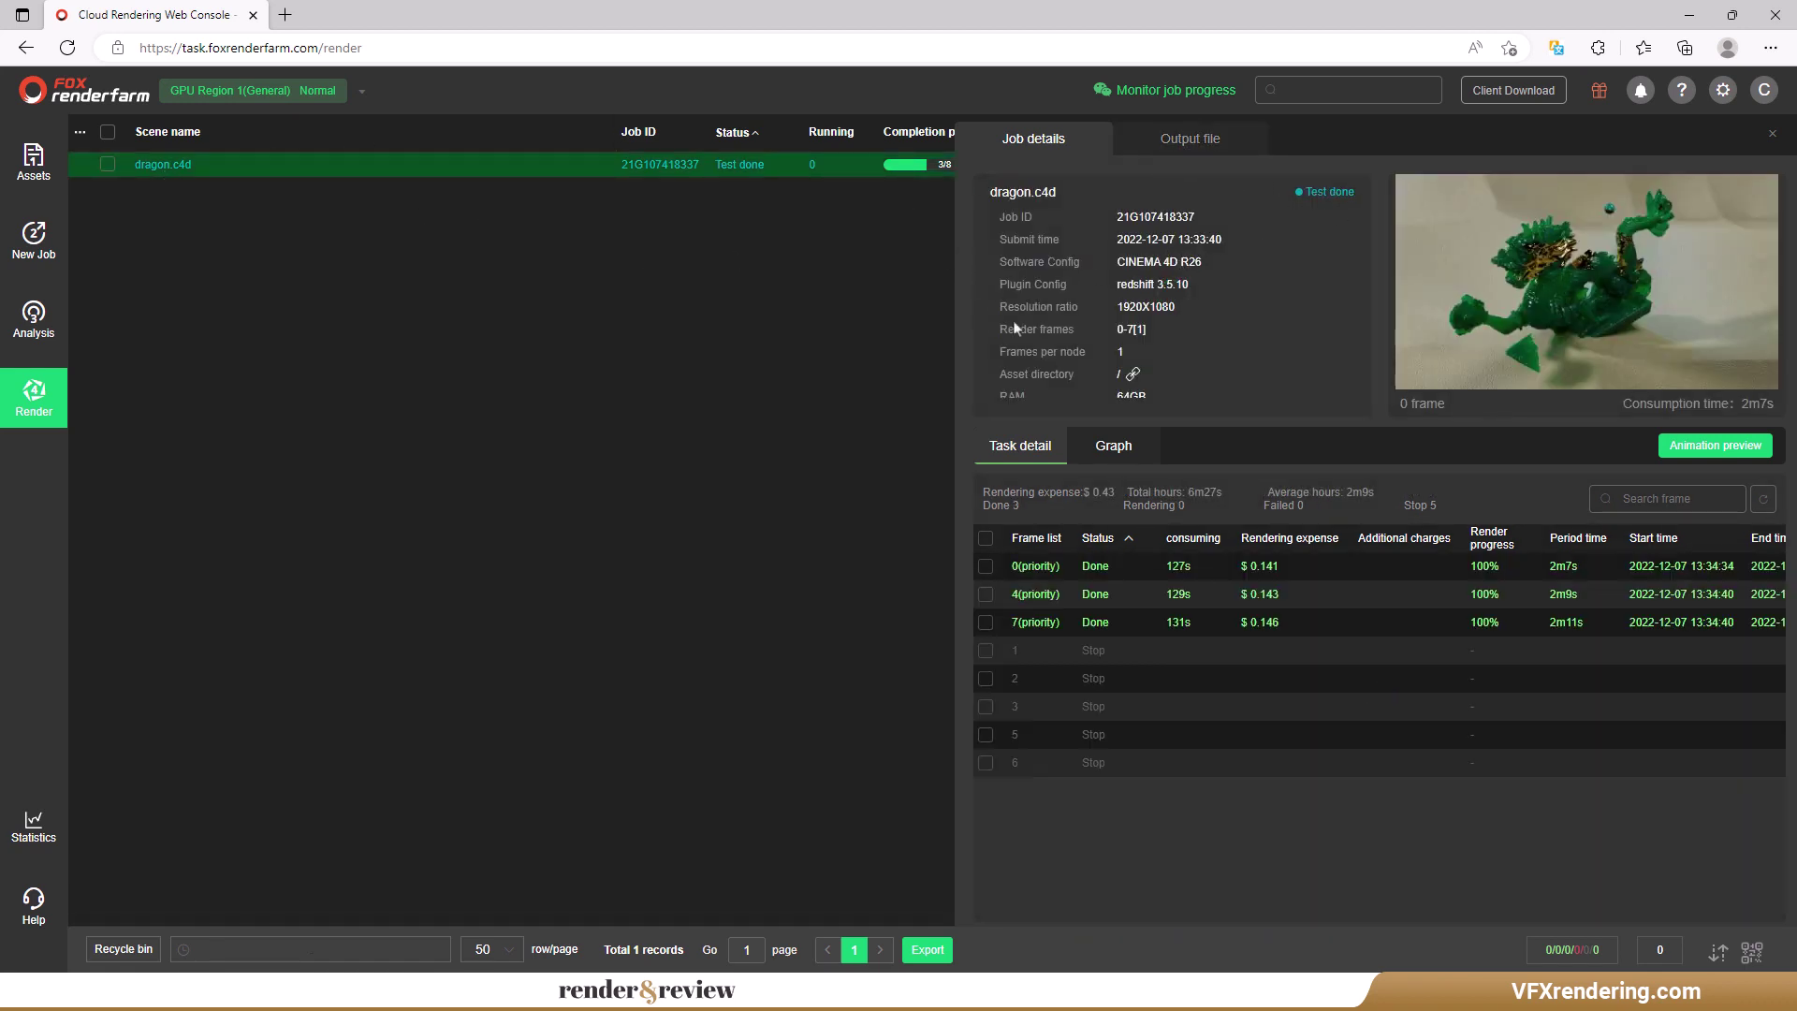
click(1772, 133)
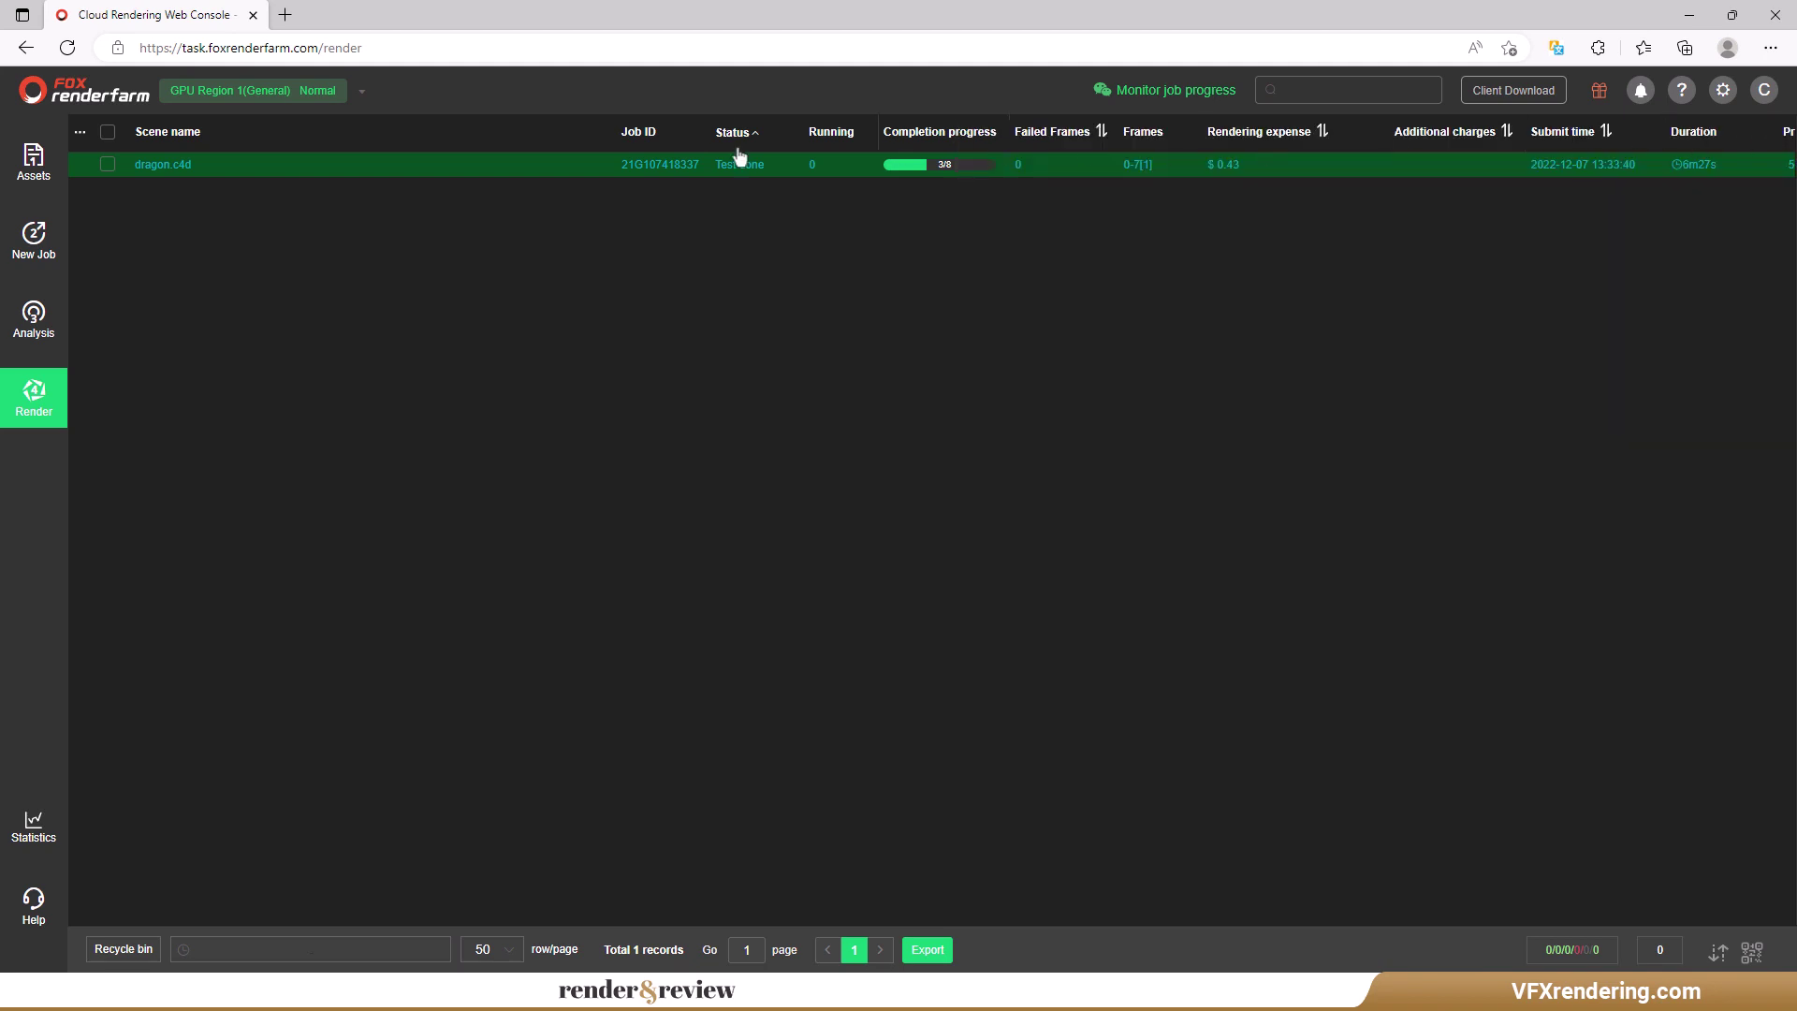
click(108, 166)
click(154, 133)
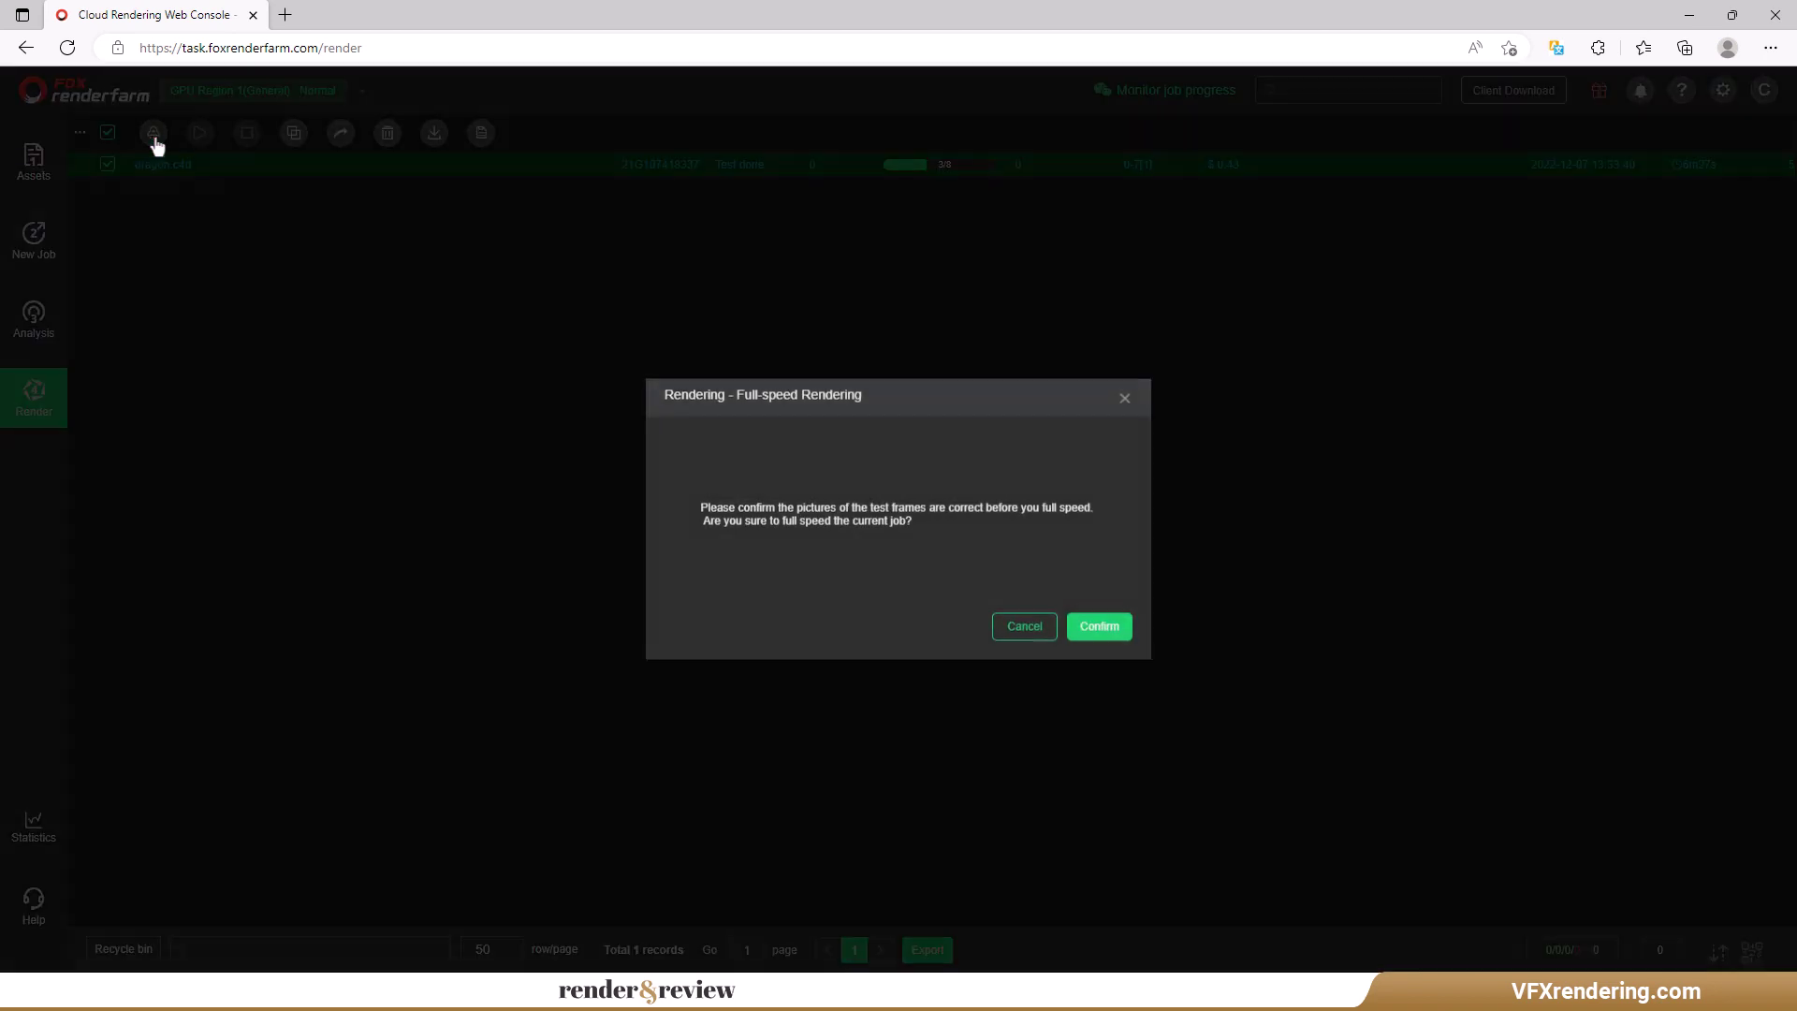
click(1097, 625)
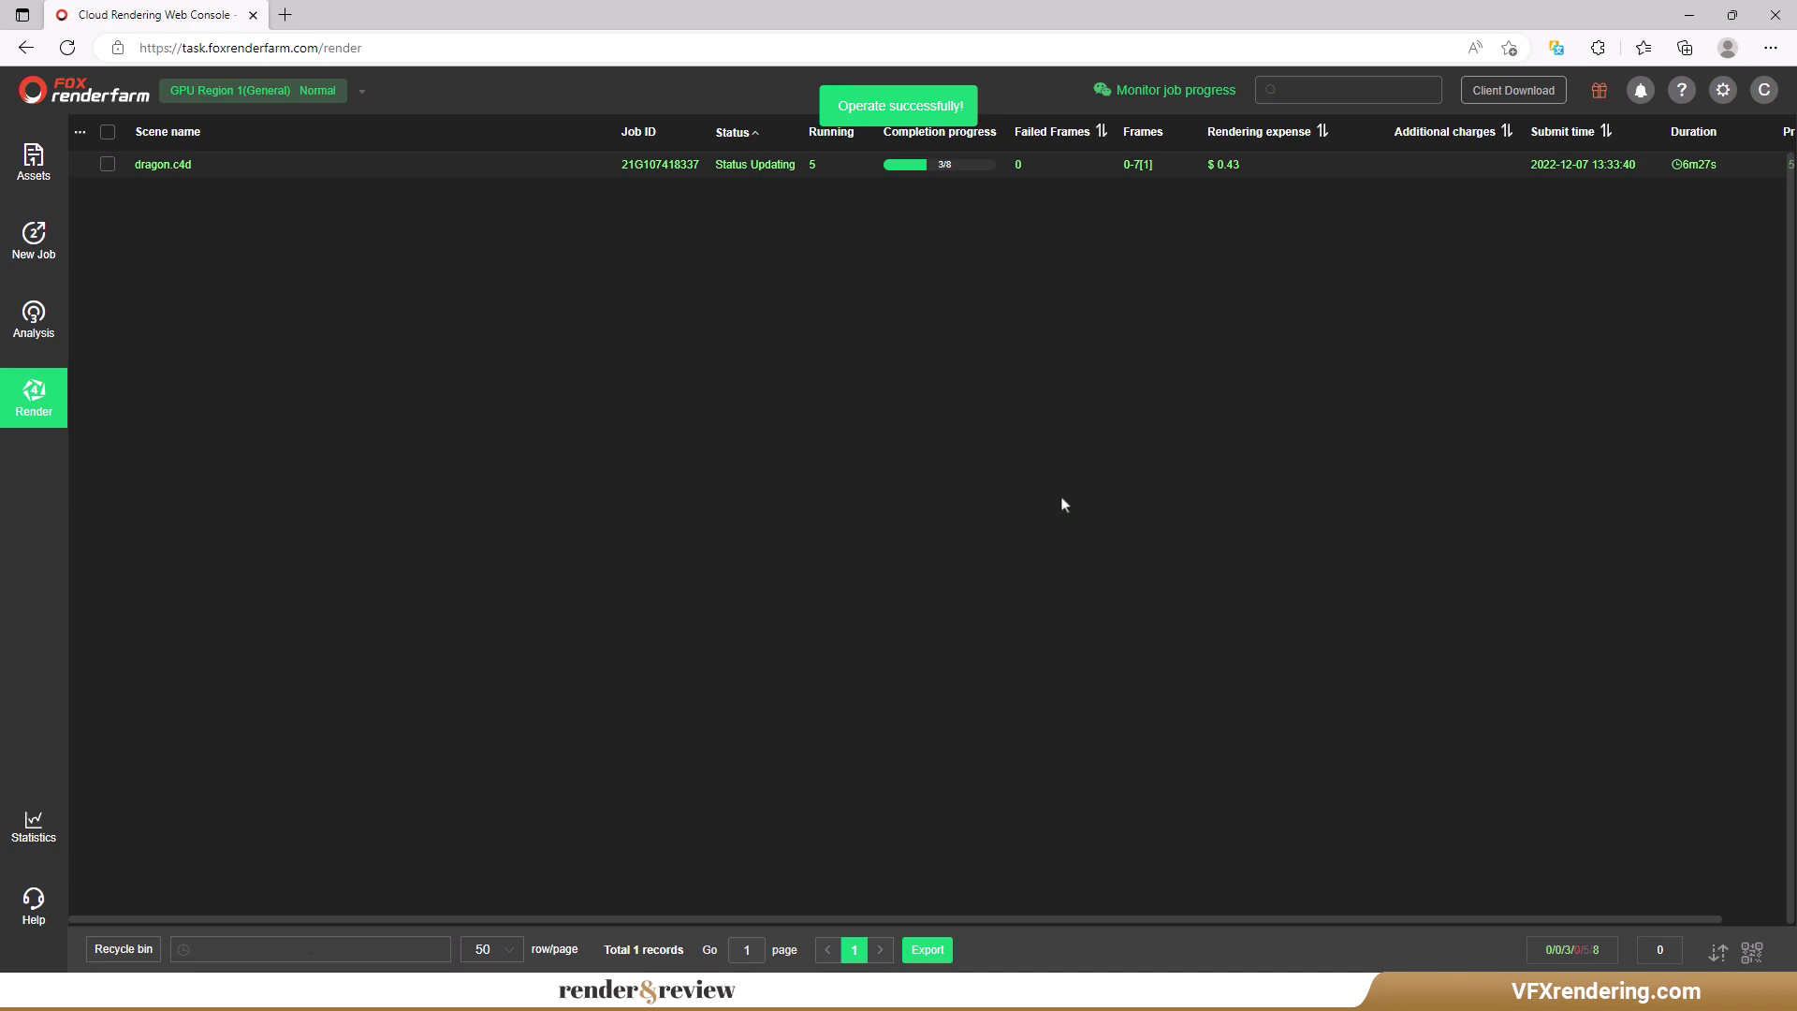
Scroll the finished job row to read its Done status, $1.16 expense and 17m25s duration.
click(161, 170)
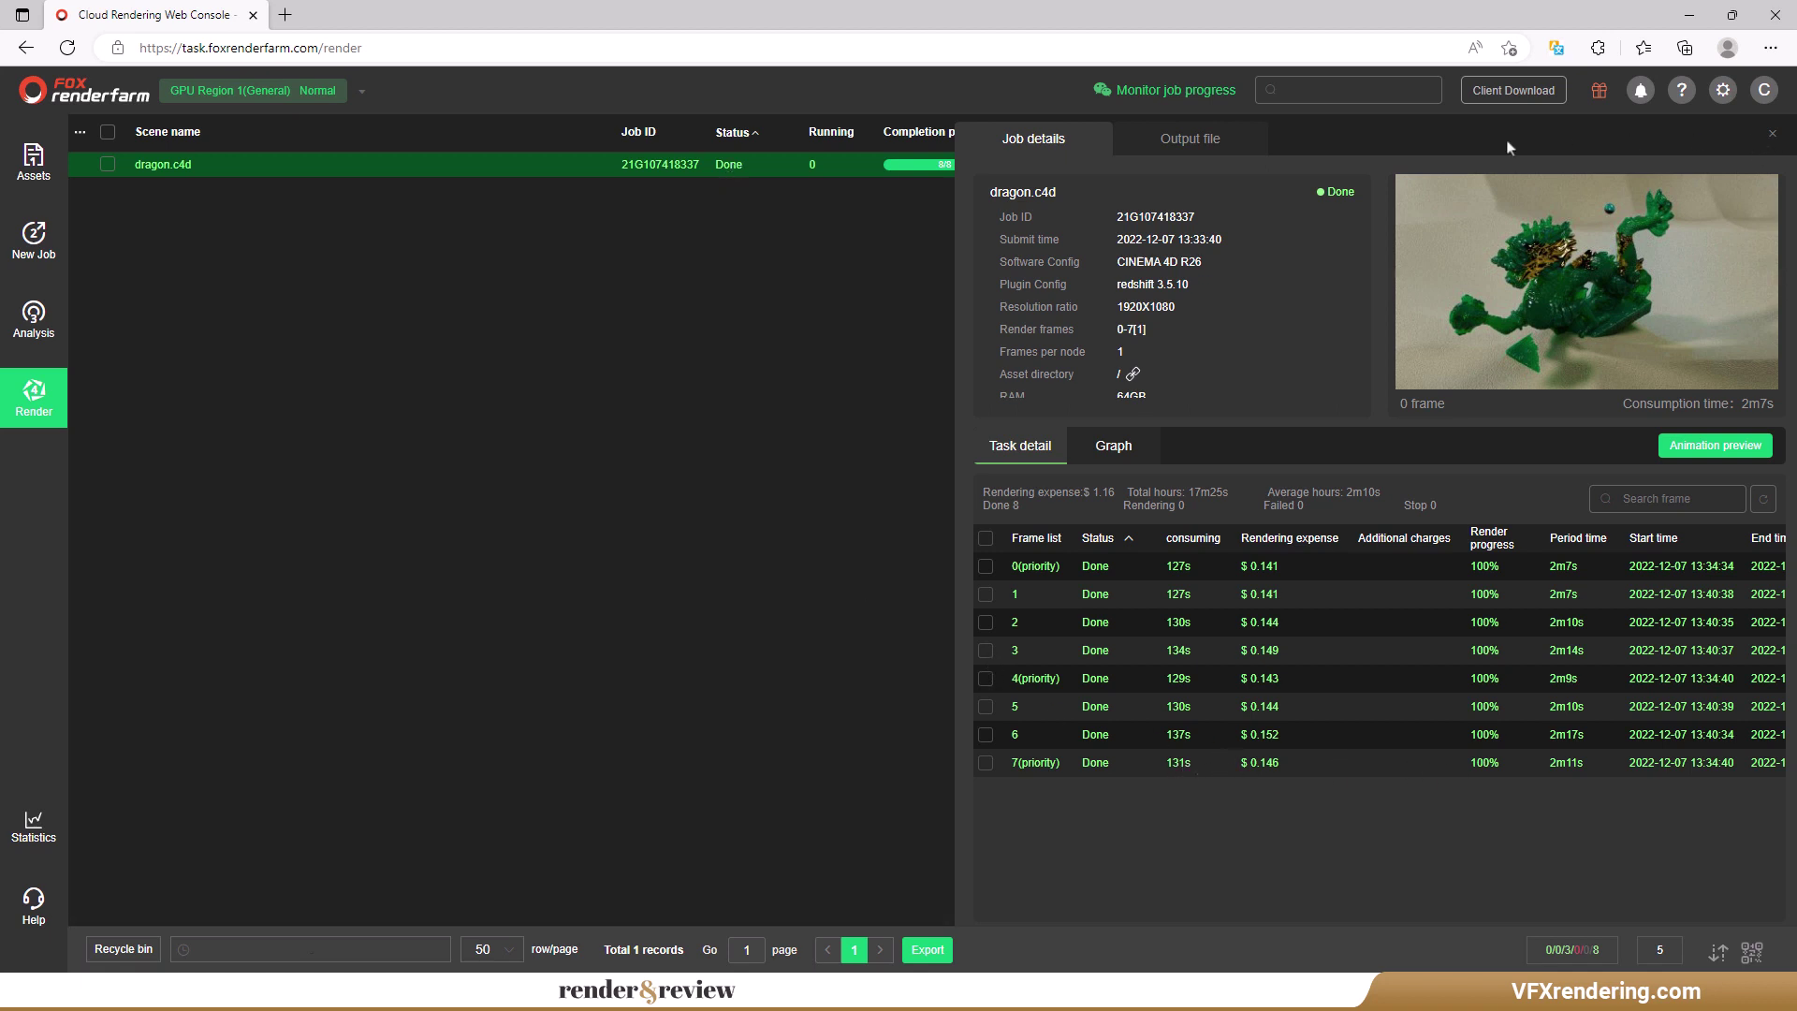
click(1773, 139)
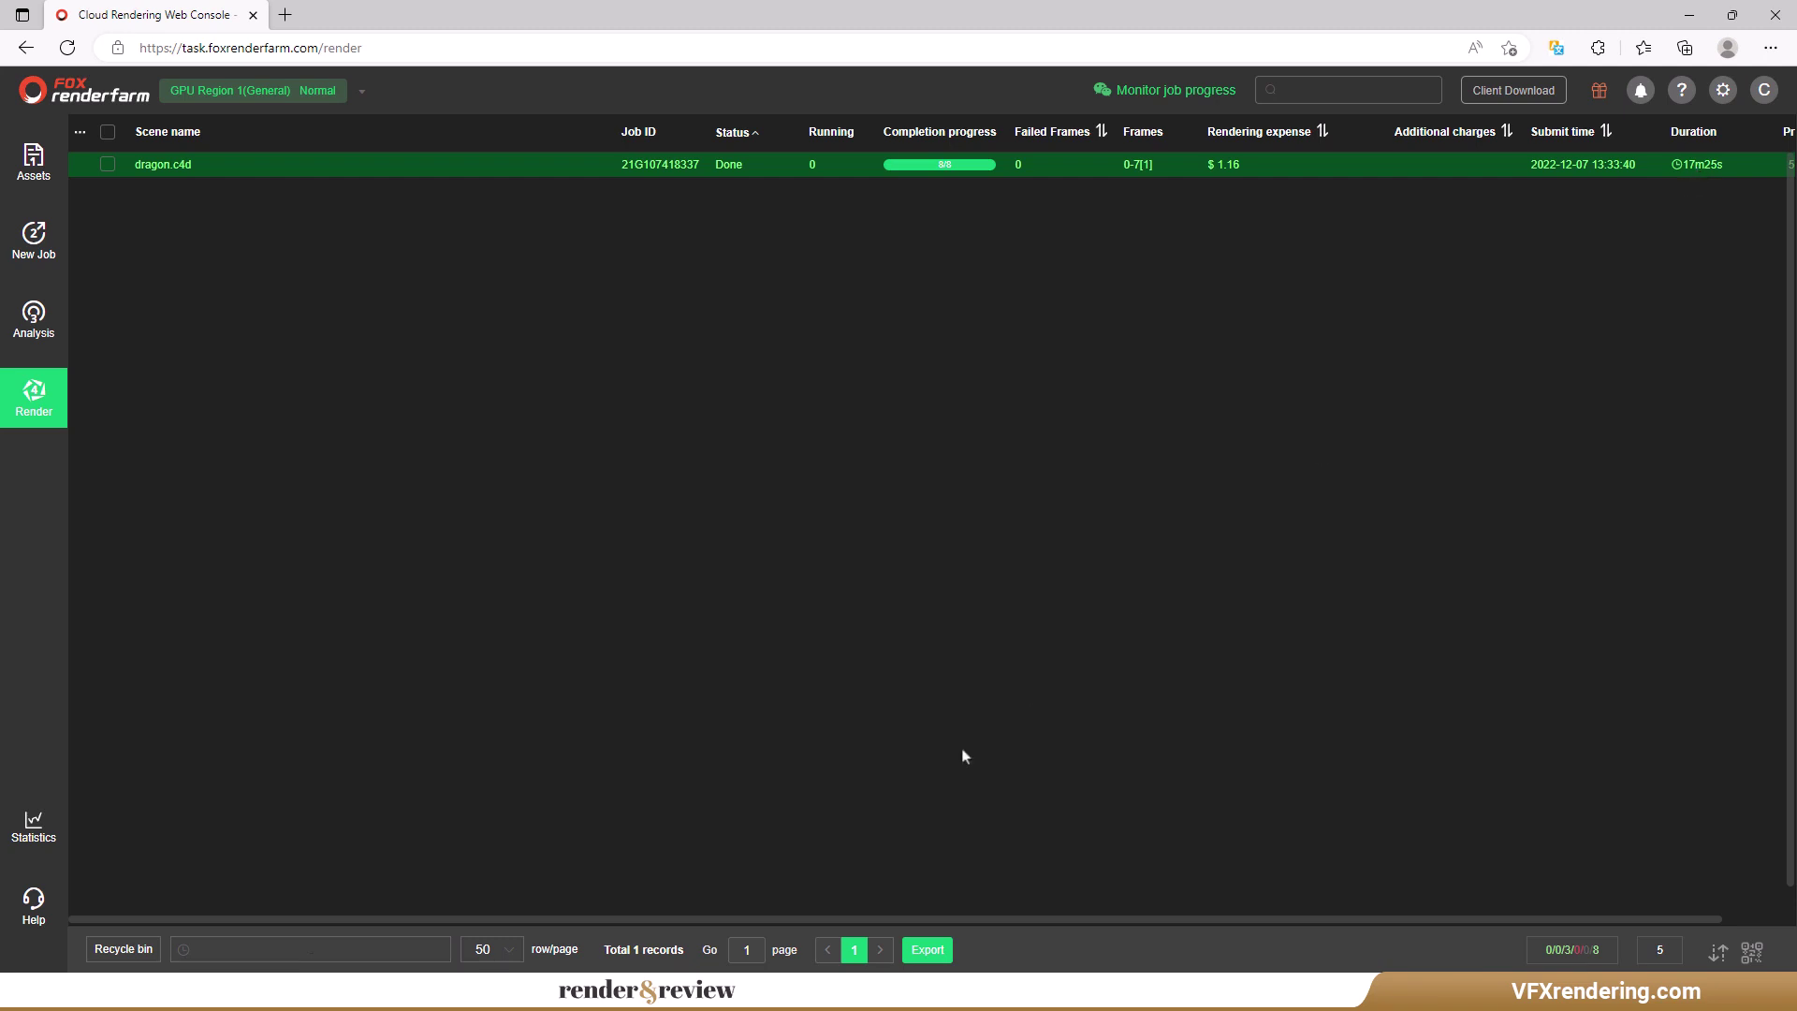
drag(514, 923, 453, 926)
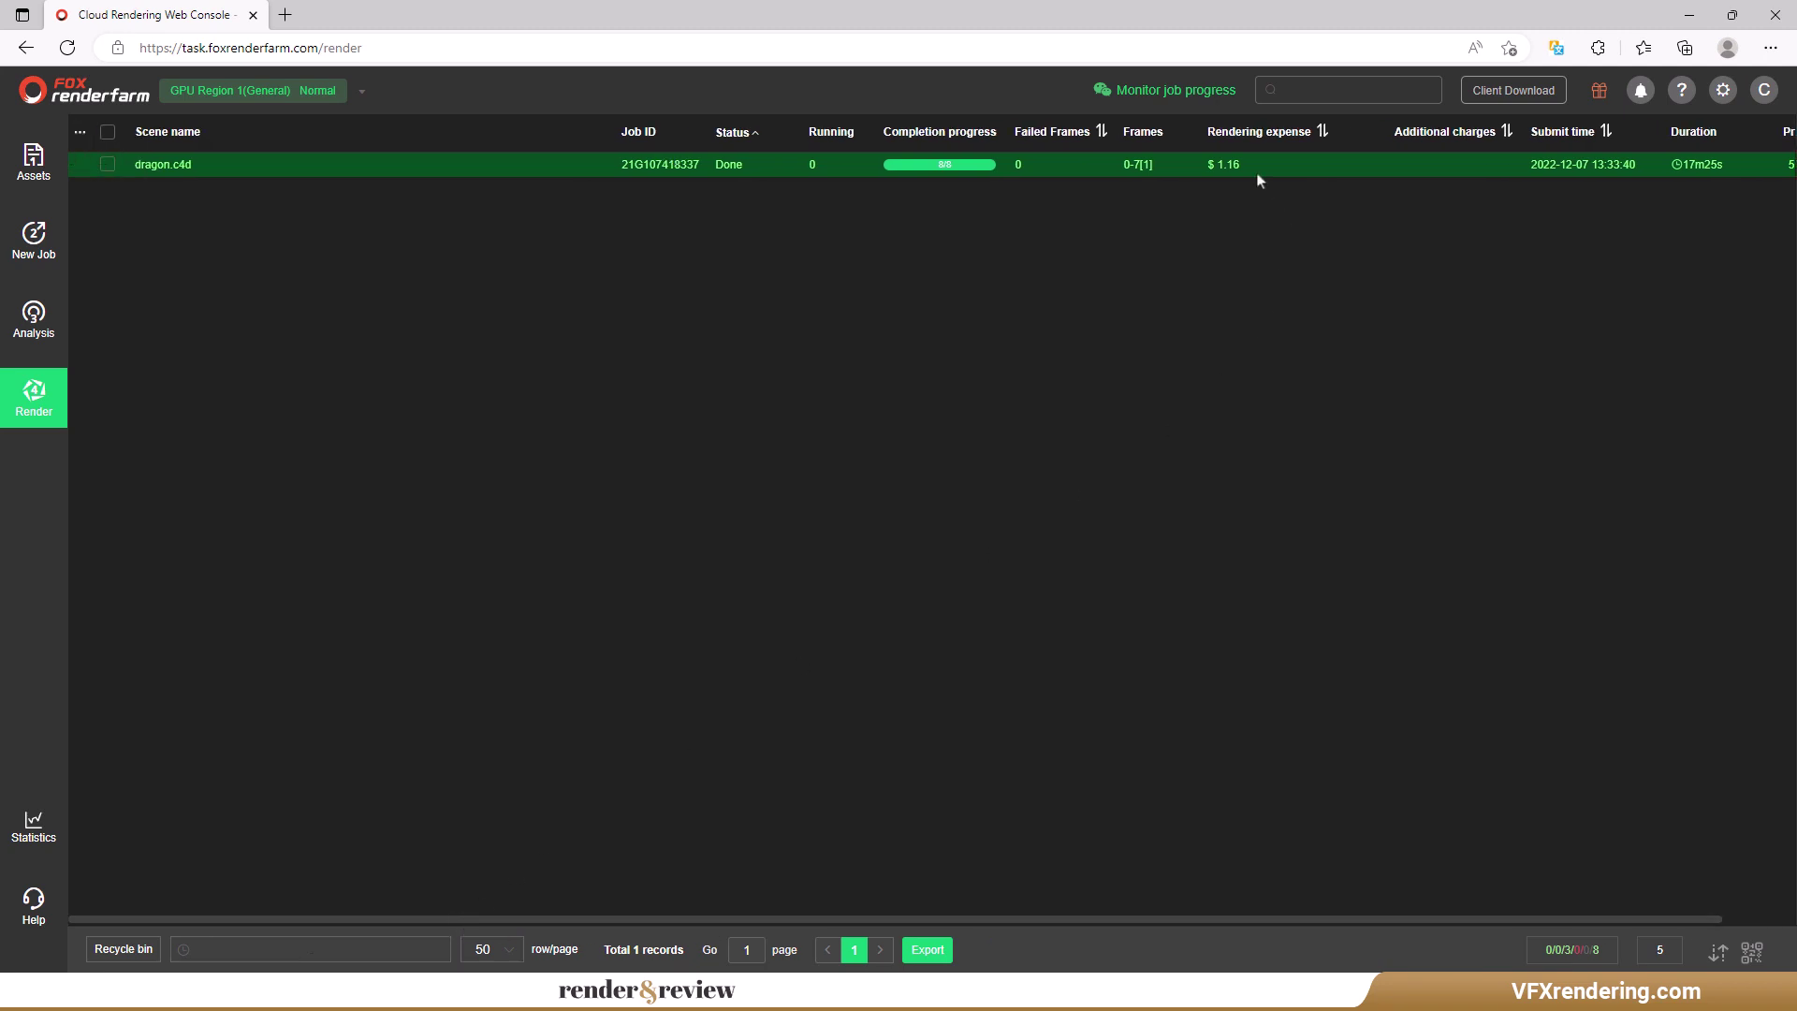
mouse_move(1230, 168)
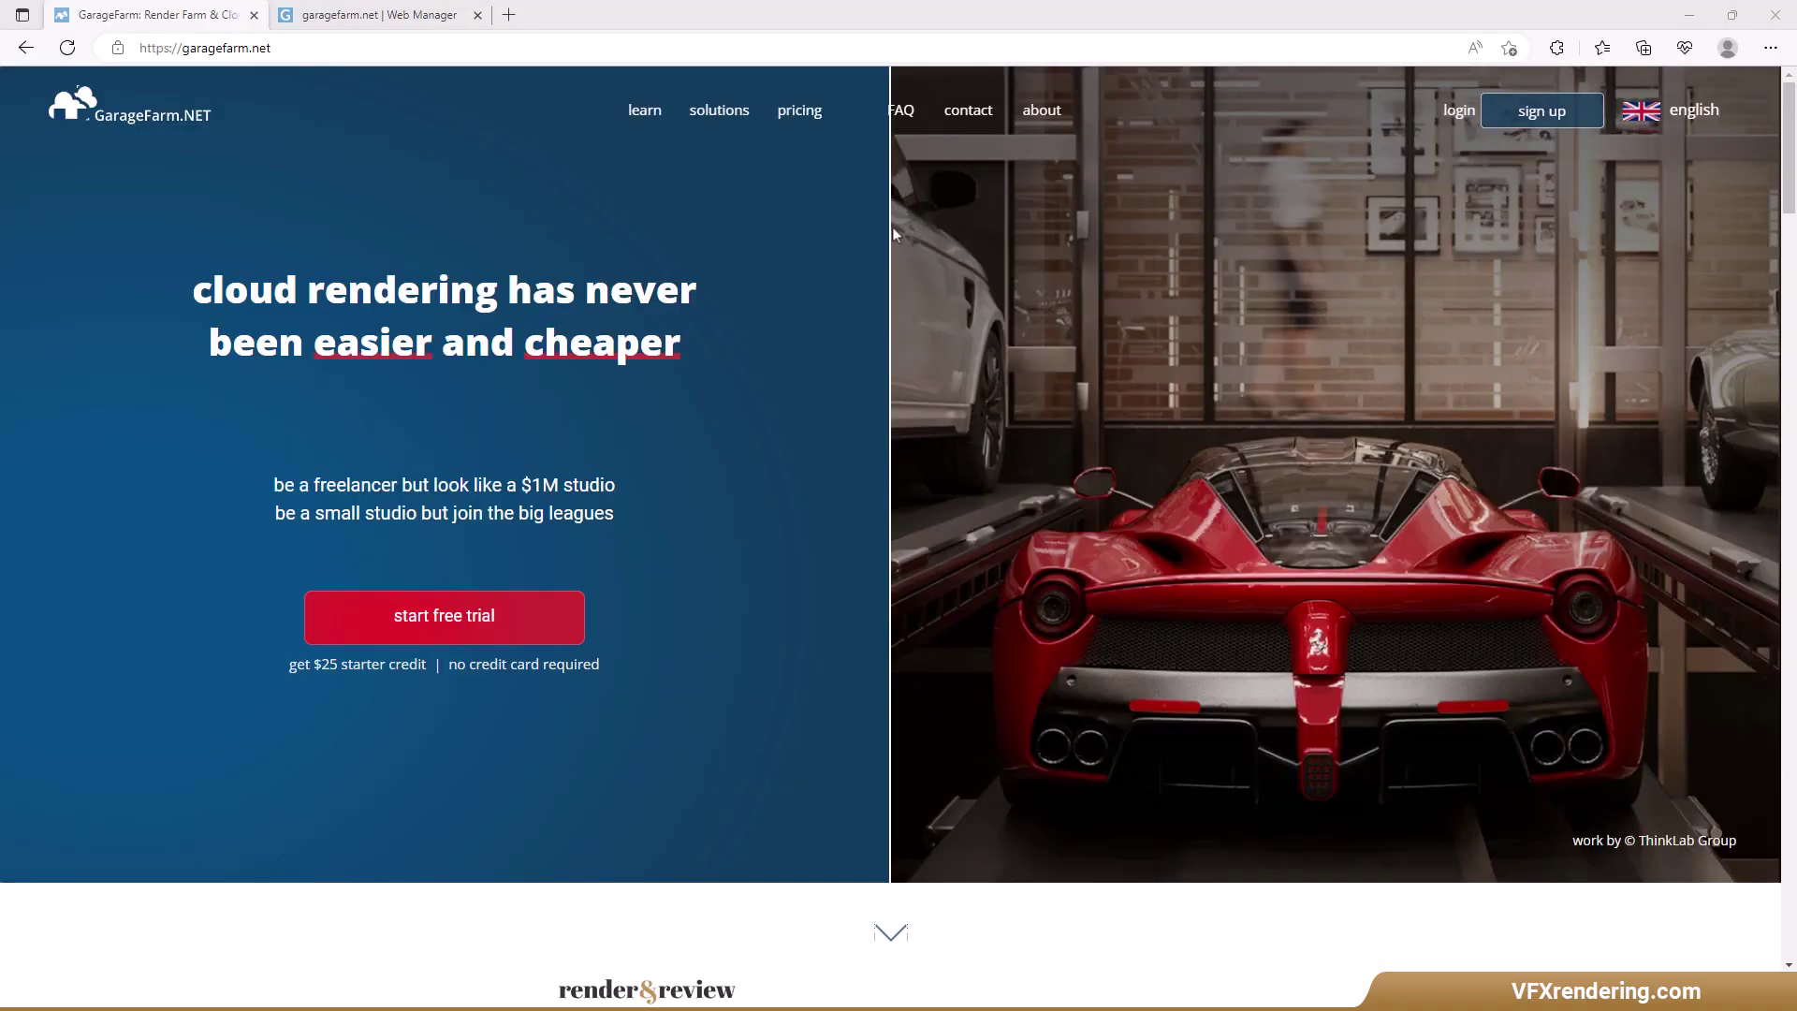
Switch to the 'garagefarm.net | Web Manager' browser tab.
click(375, 15)
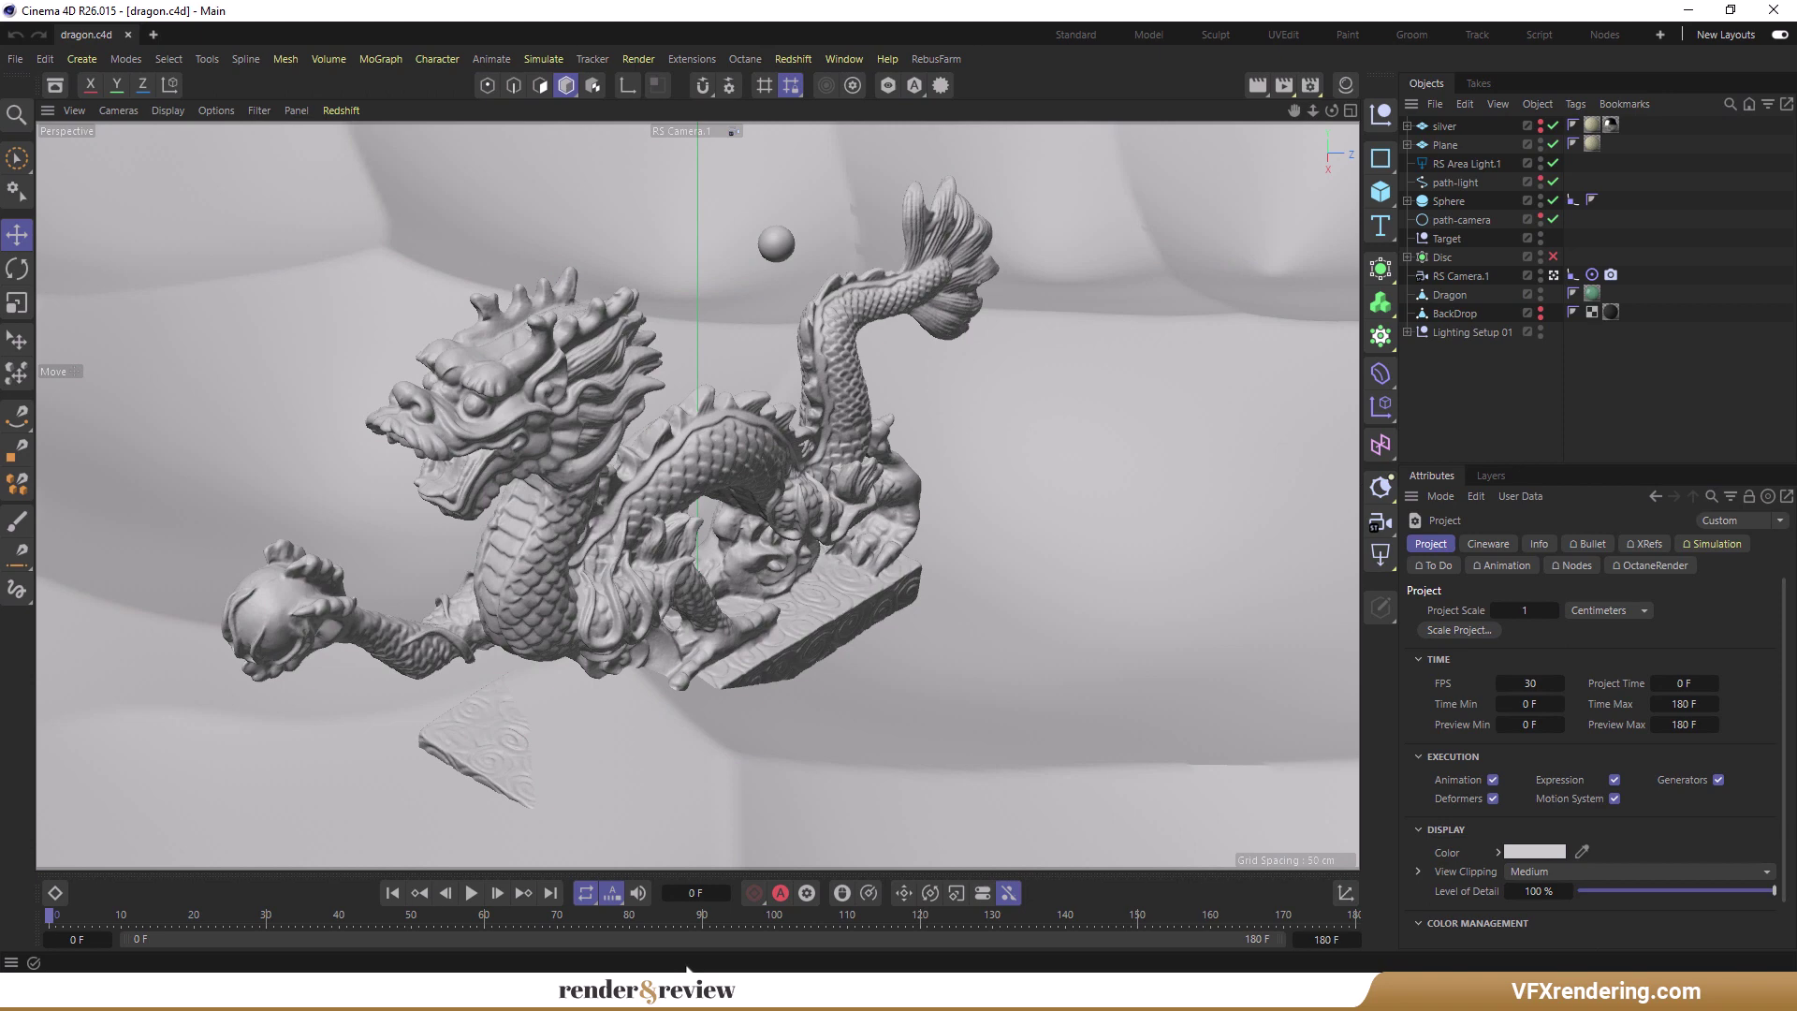
Beam the dragon scene up with renderBeamer, accepting the Redshift AOV and cache warnings.
click(941, 86)
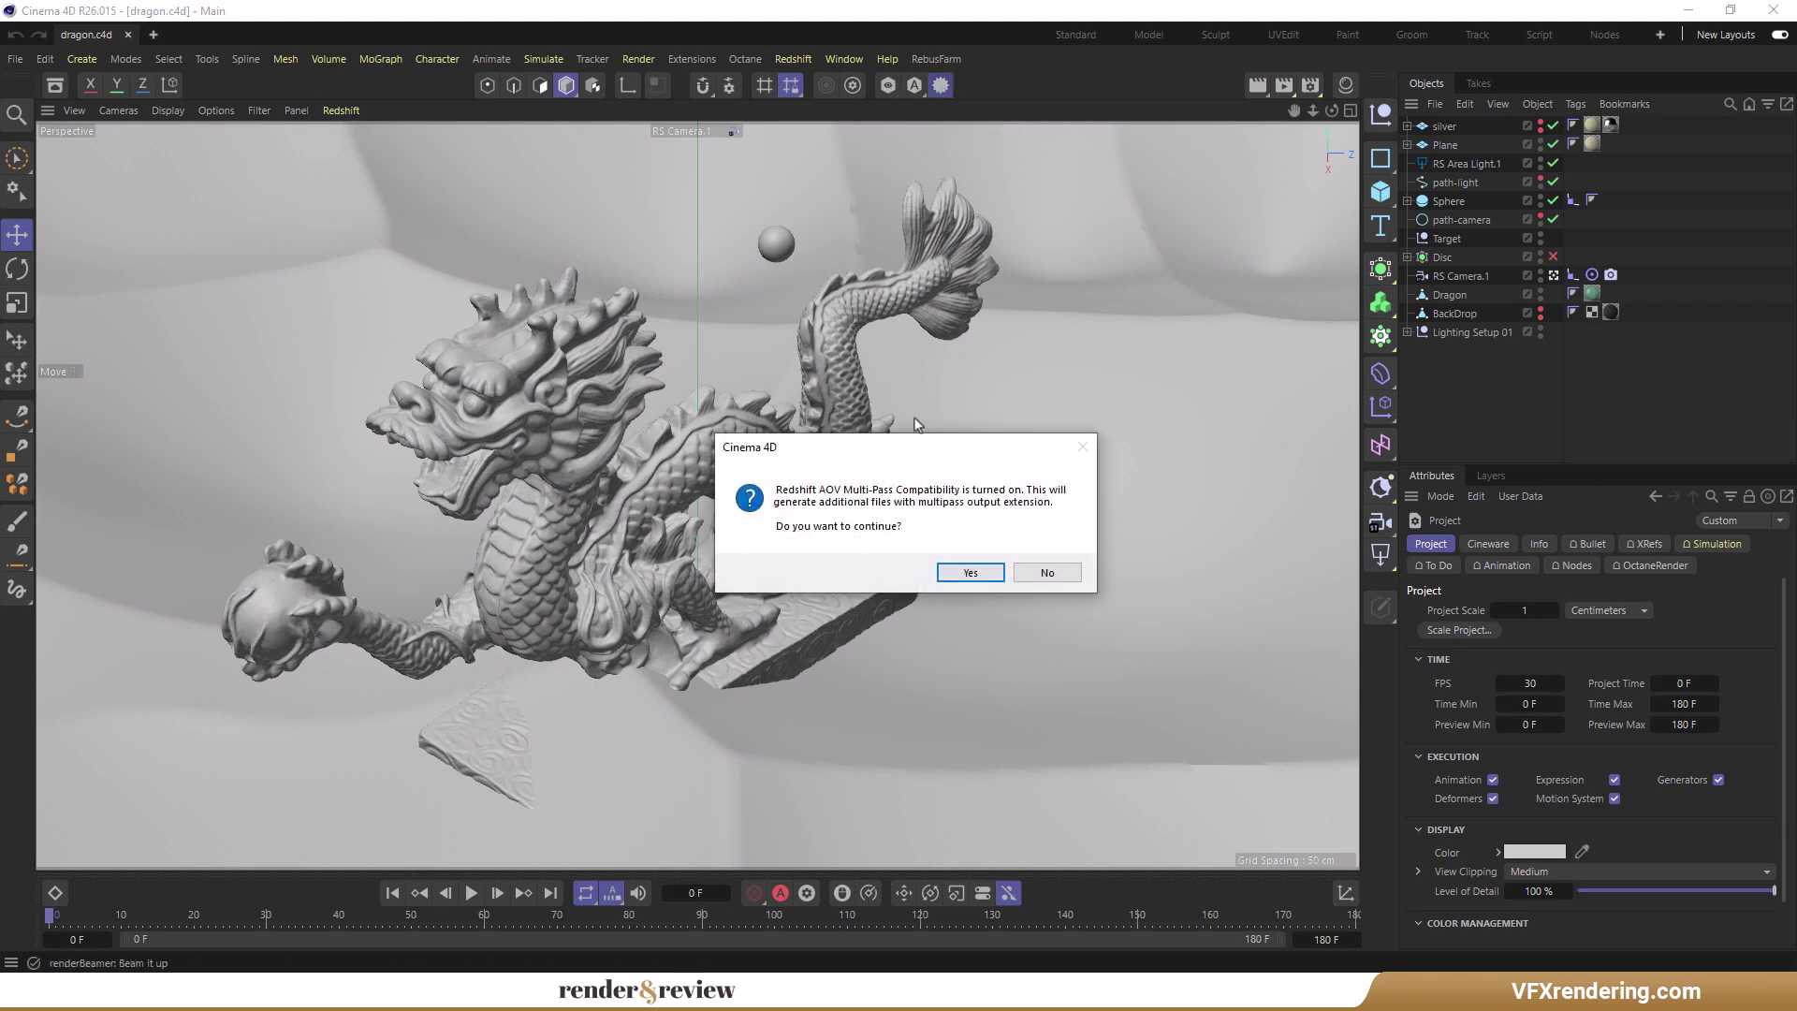
click(967, 573)
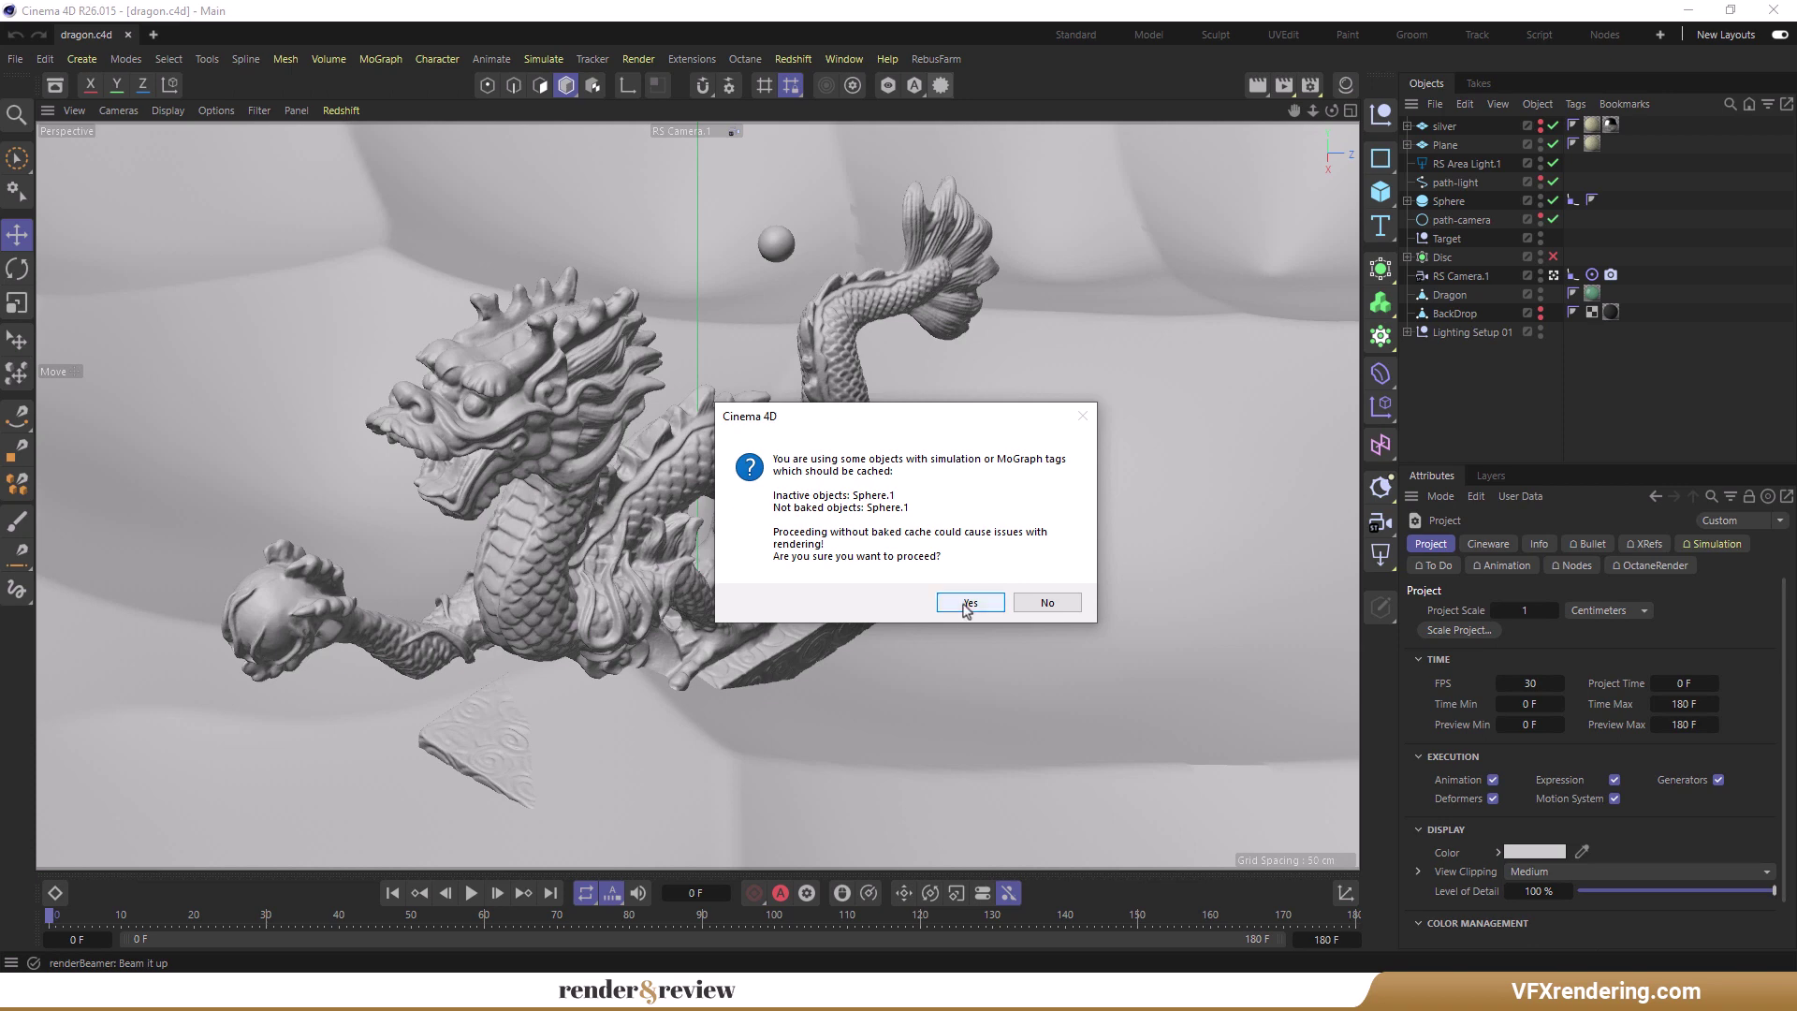
click(968, 604)
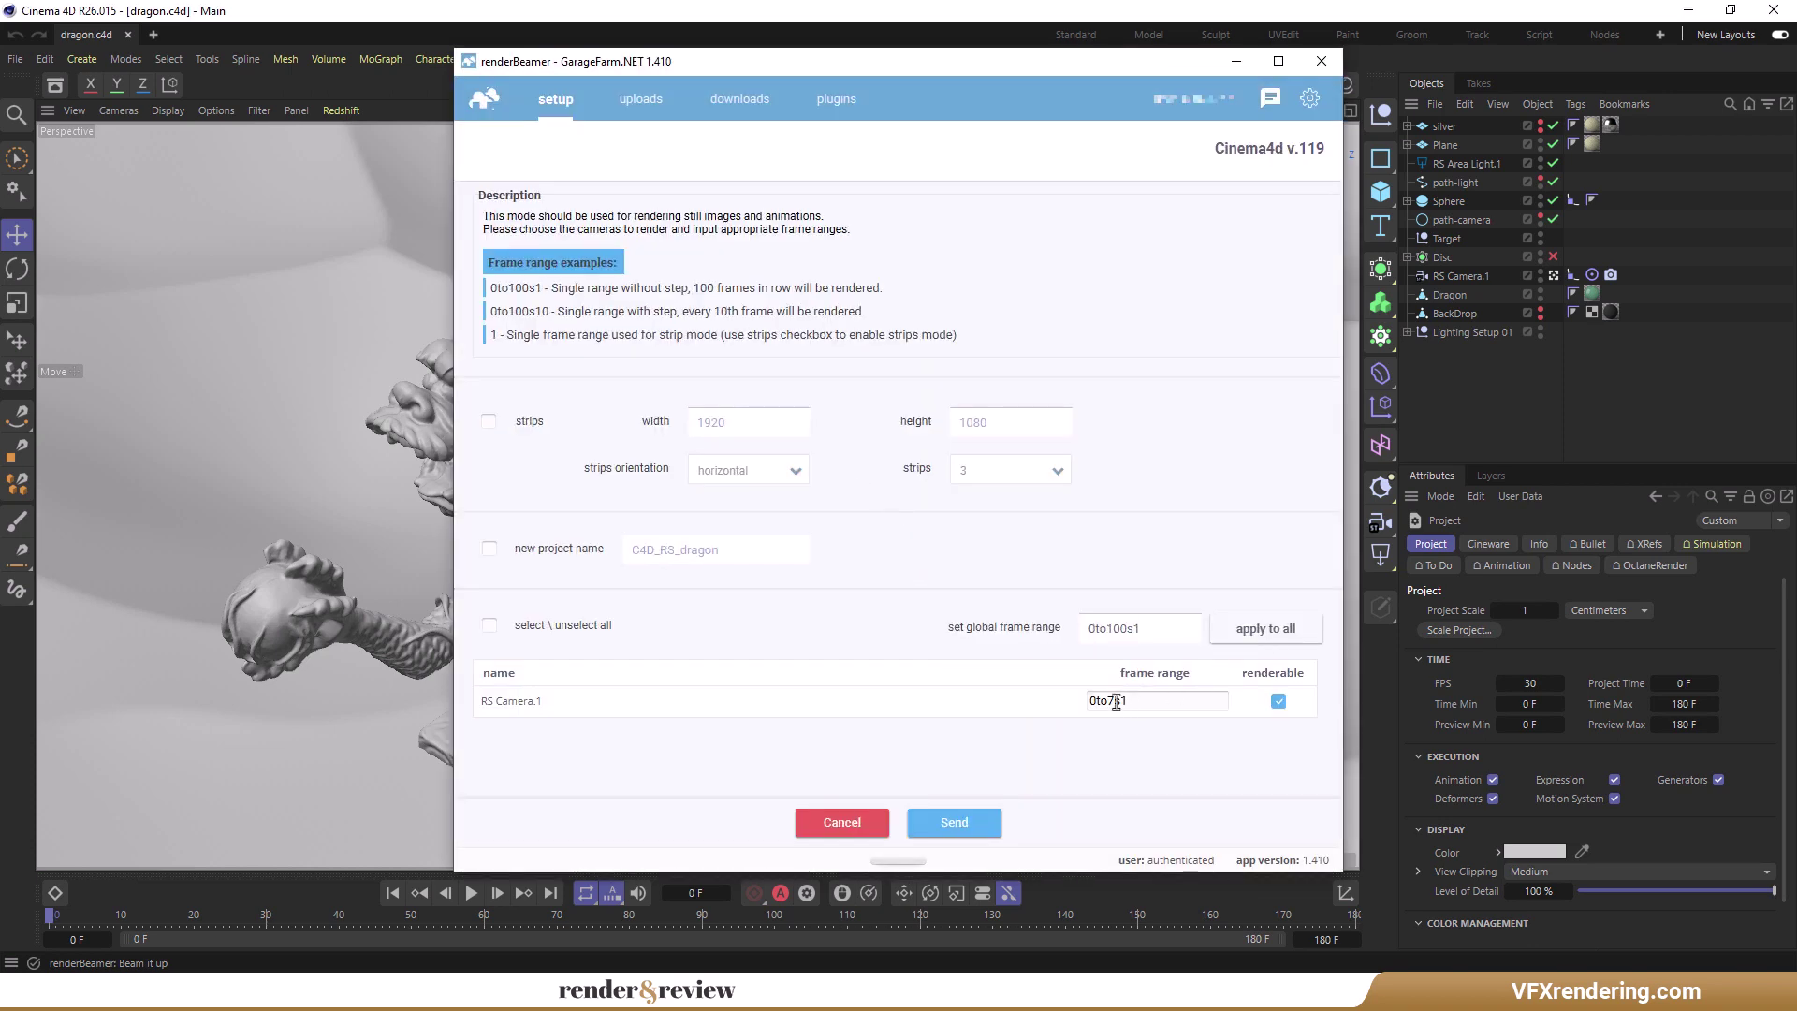
Send RS Camera.1 with frame range 0to7s1 for upload.
click(945, 824)
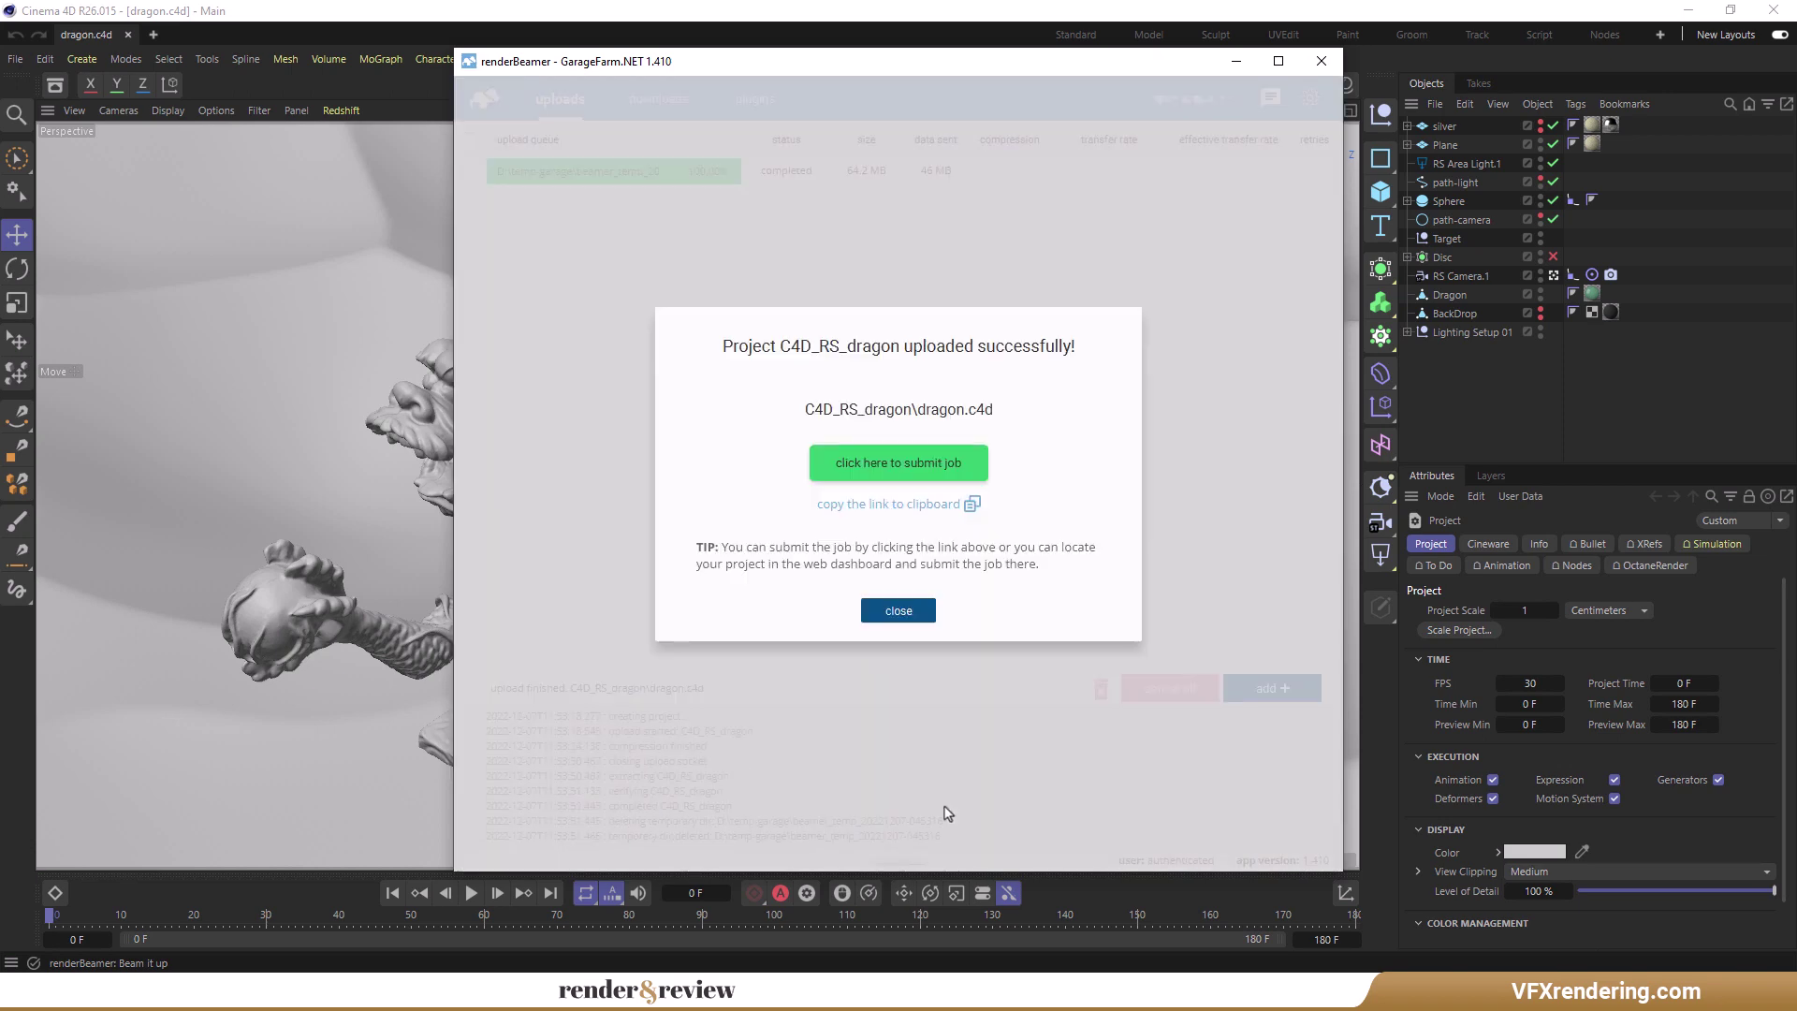
Open the job submission form for the uploaded C4D_RS_dragon project from the success notice.
click(924, 468)
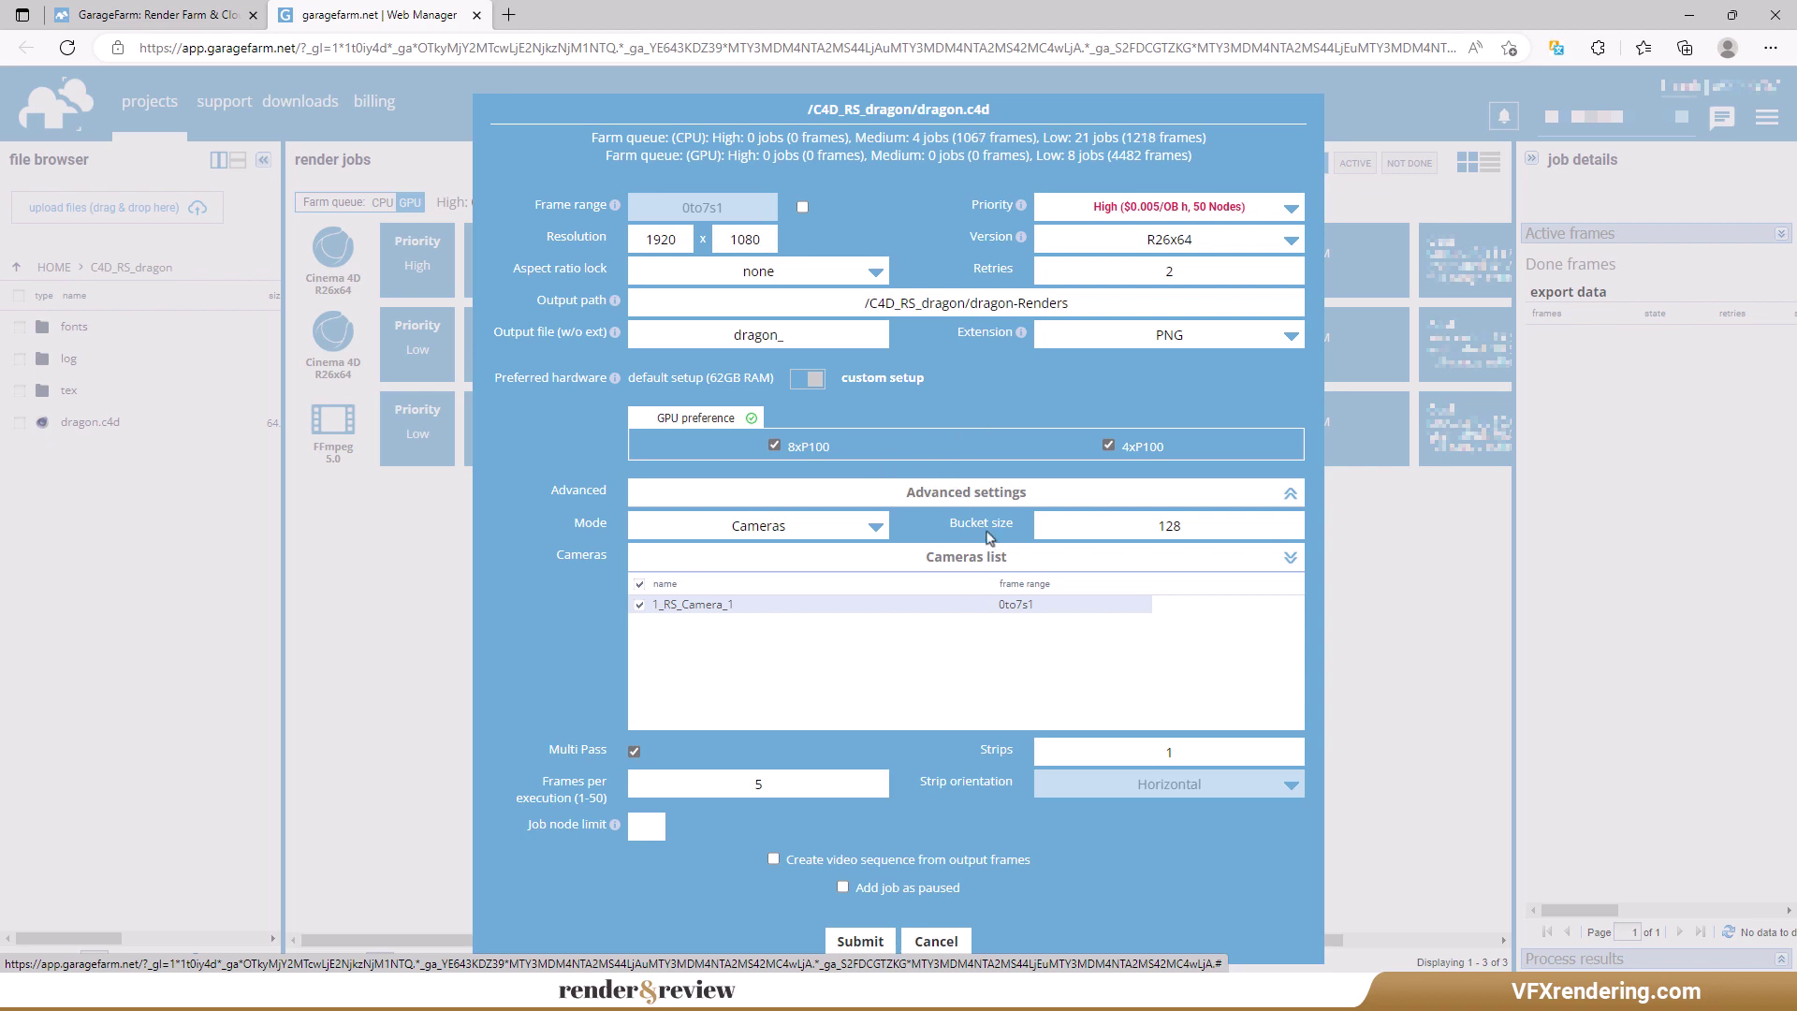
Submit the dragon.c4d render job at Low priority ($0.0025/OB h, 10 Nodes).
click(1289, 209)
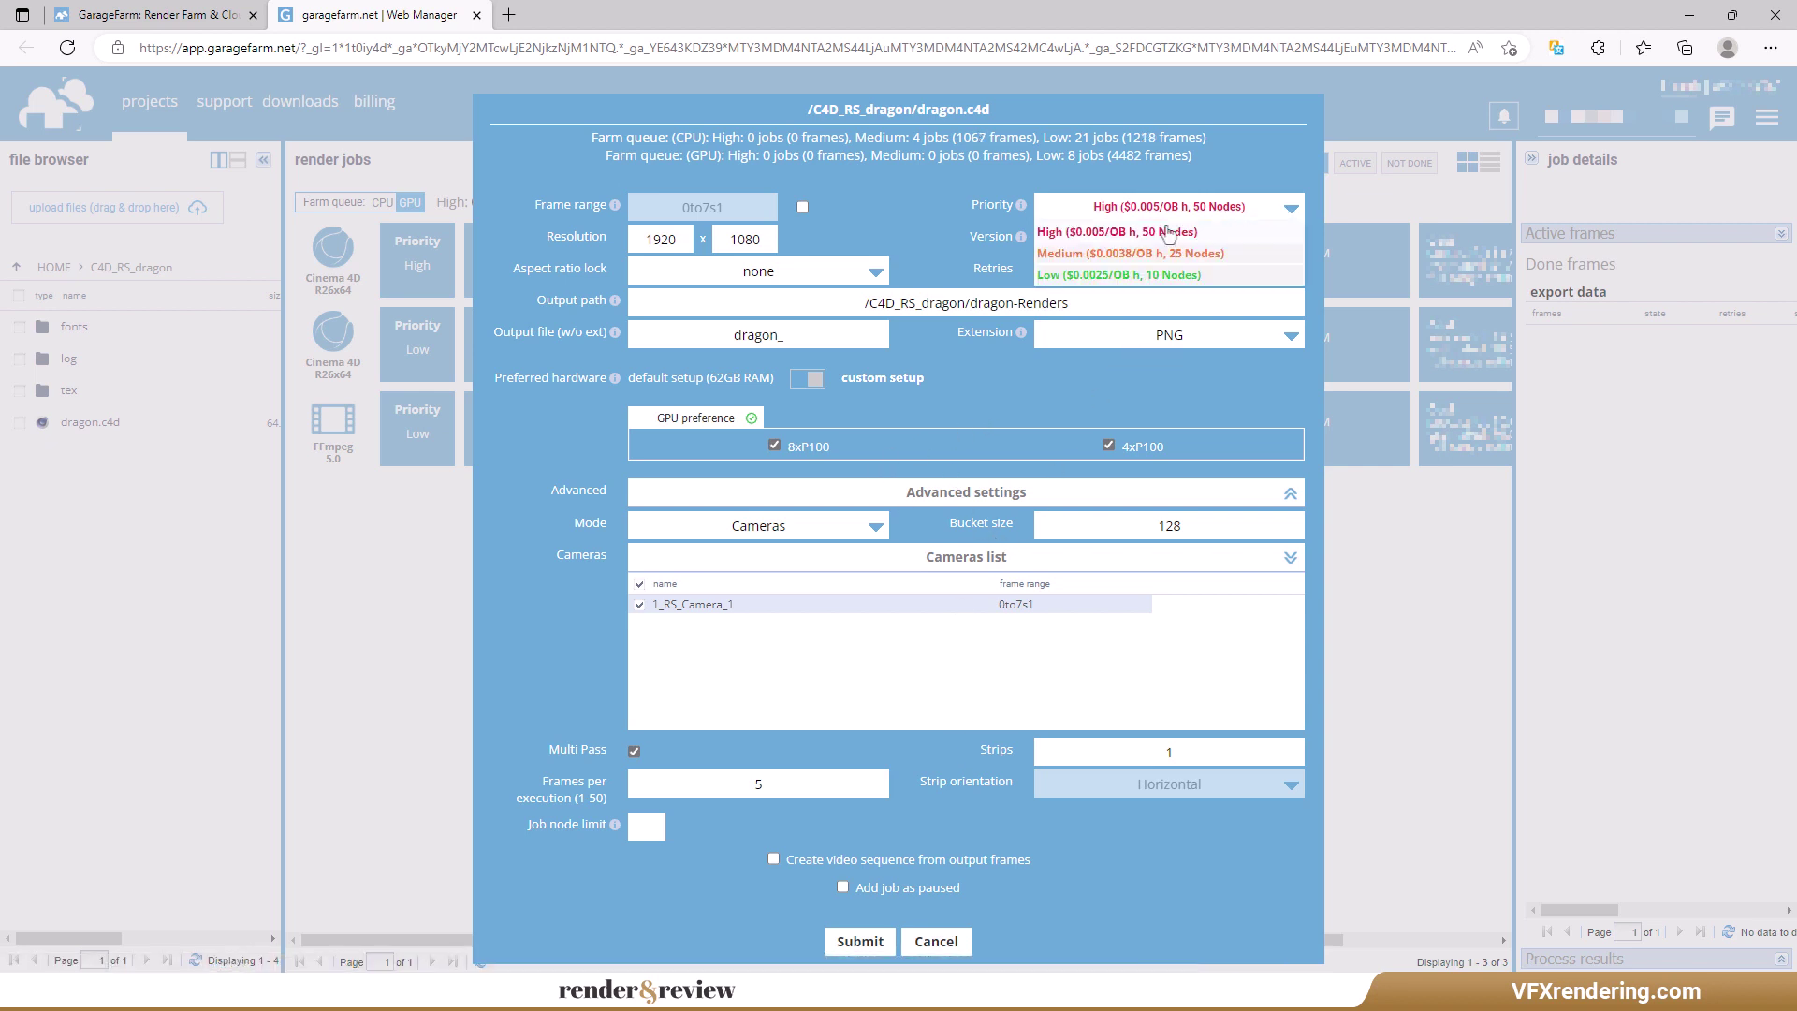
click(1061, 277)
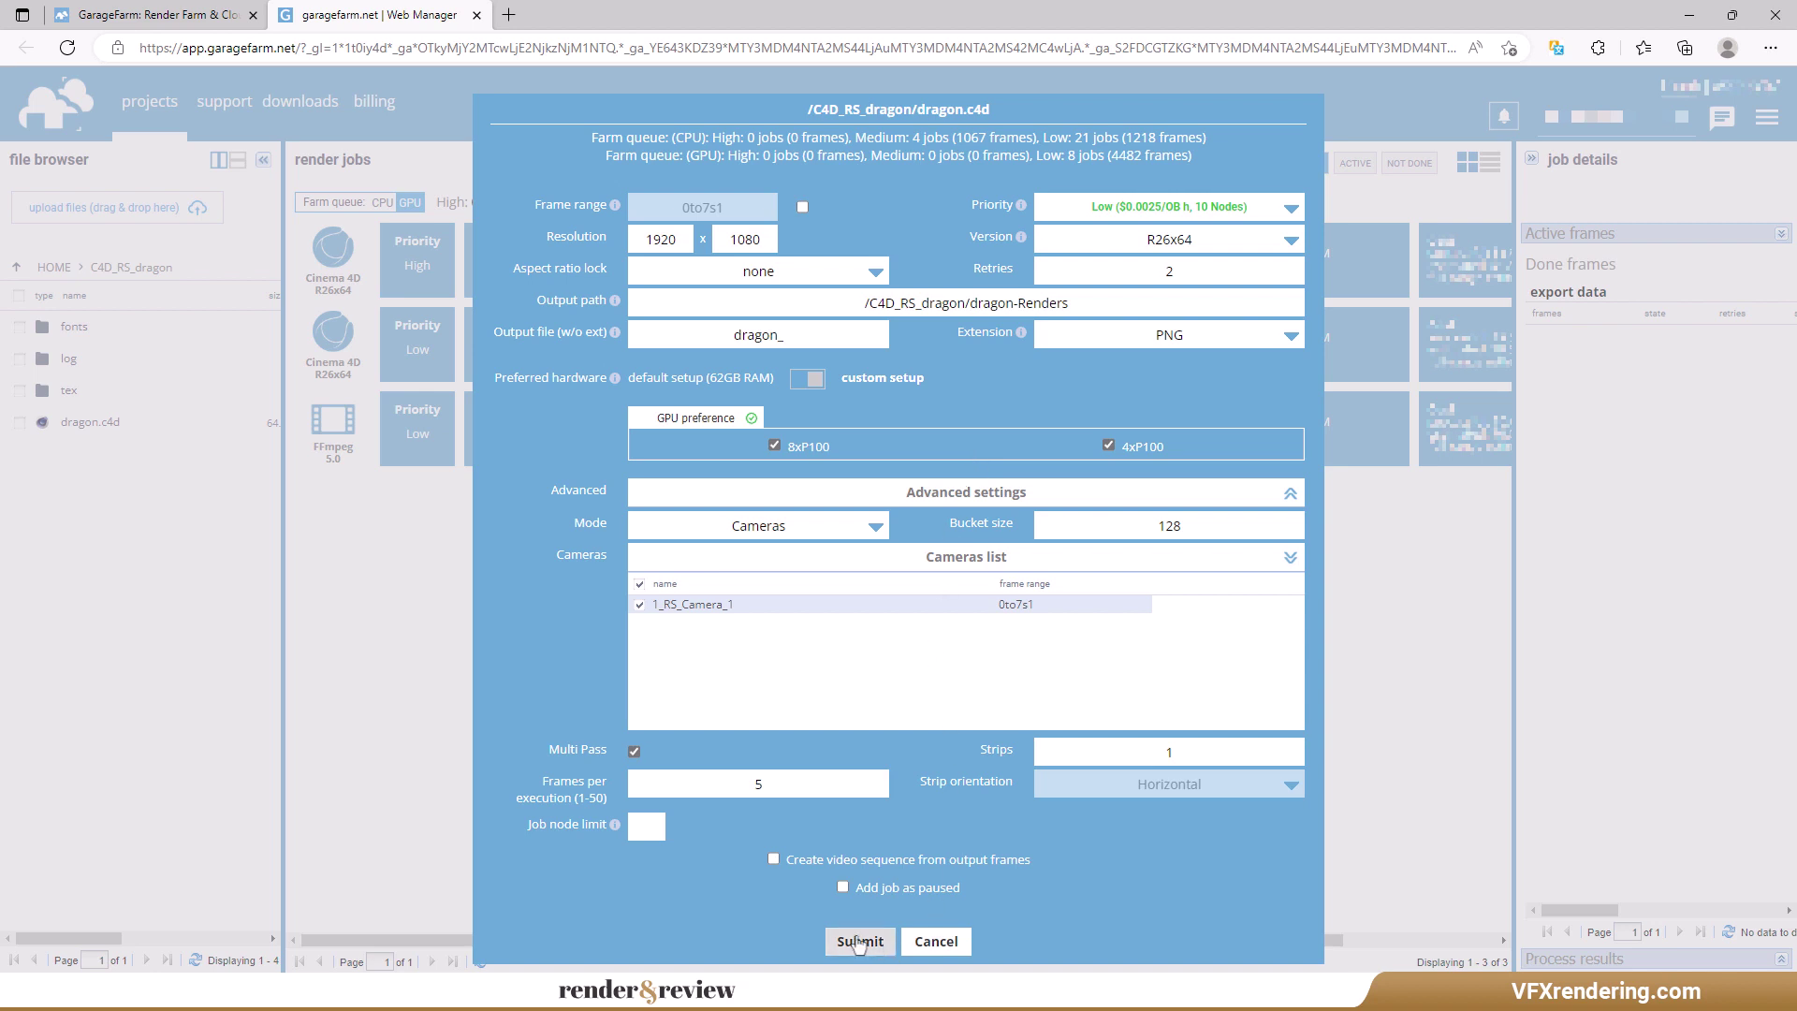
click(860, 943)
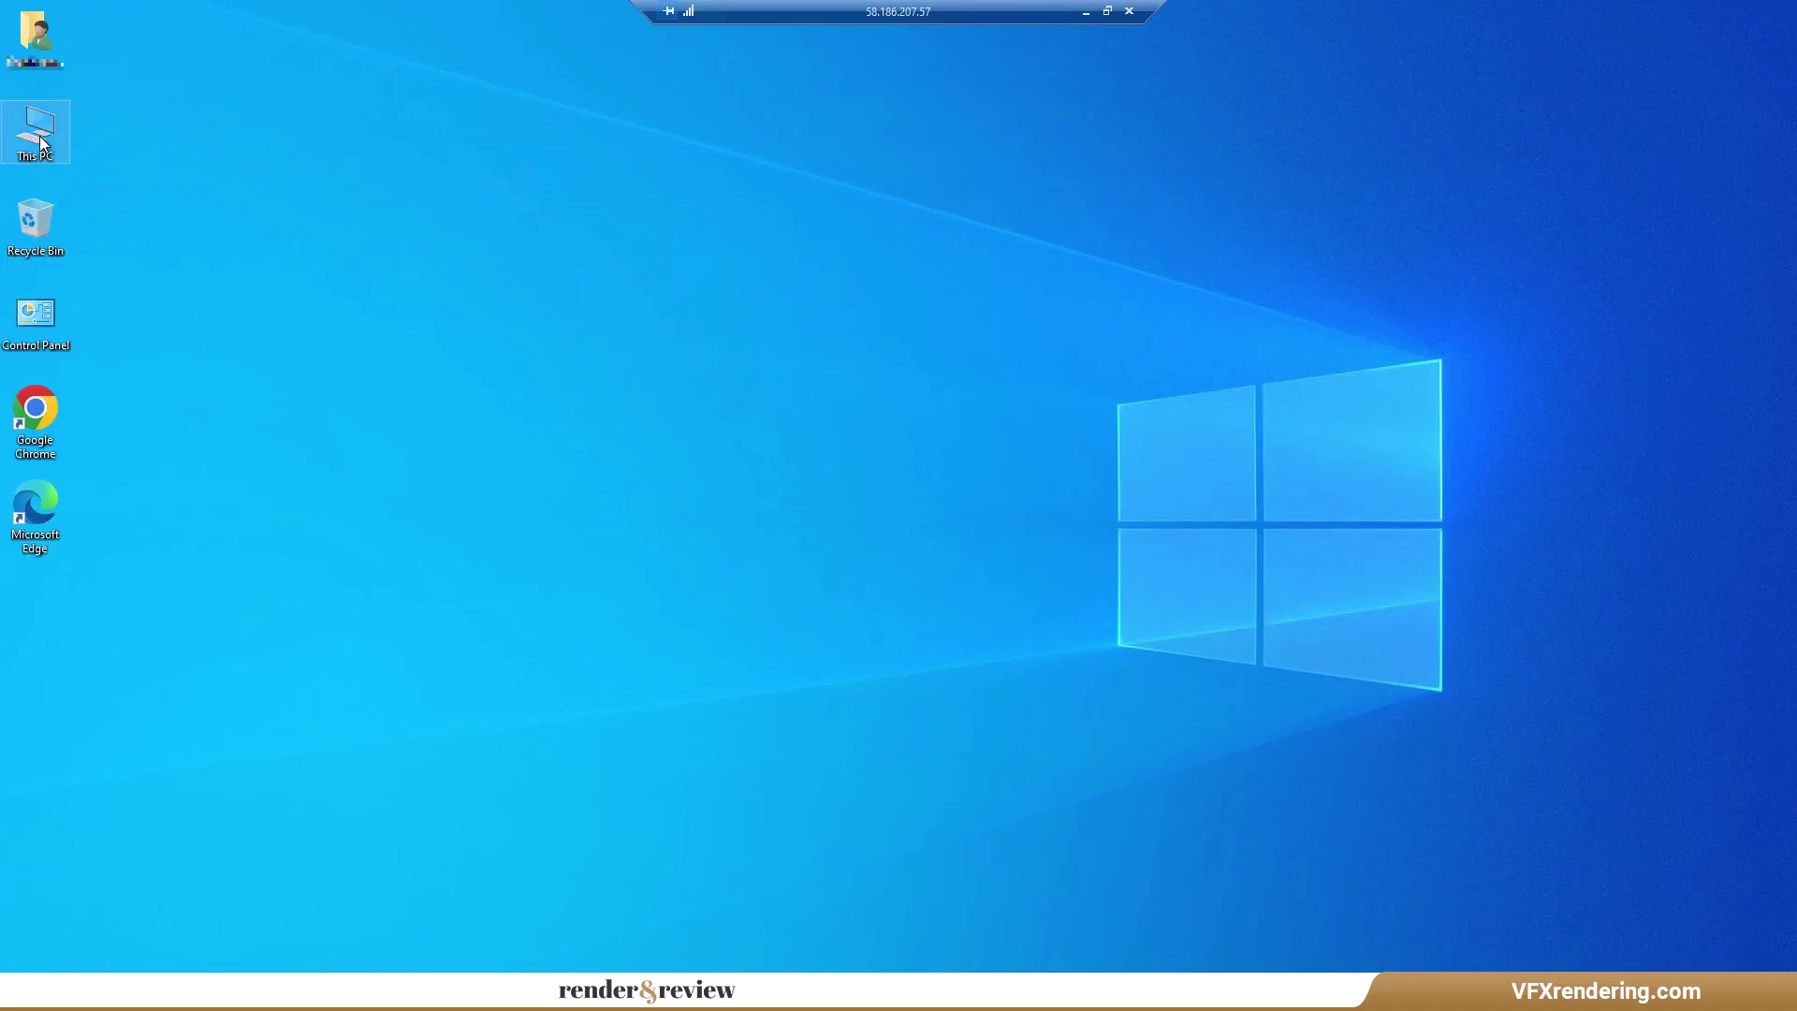
Launch the Cinema 4D S26 installer from Softwares (X:) > Cinema 4D > Cinema 4D S26.
double_click(37, 136)
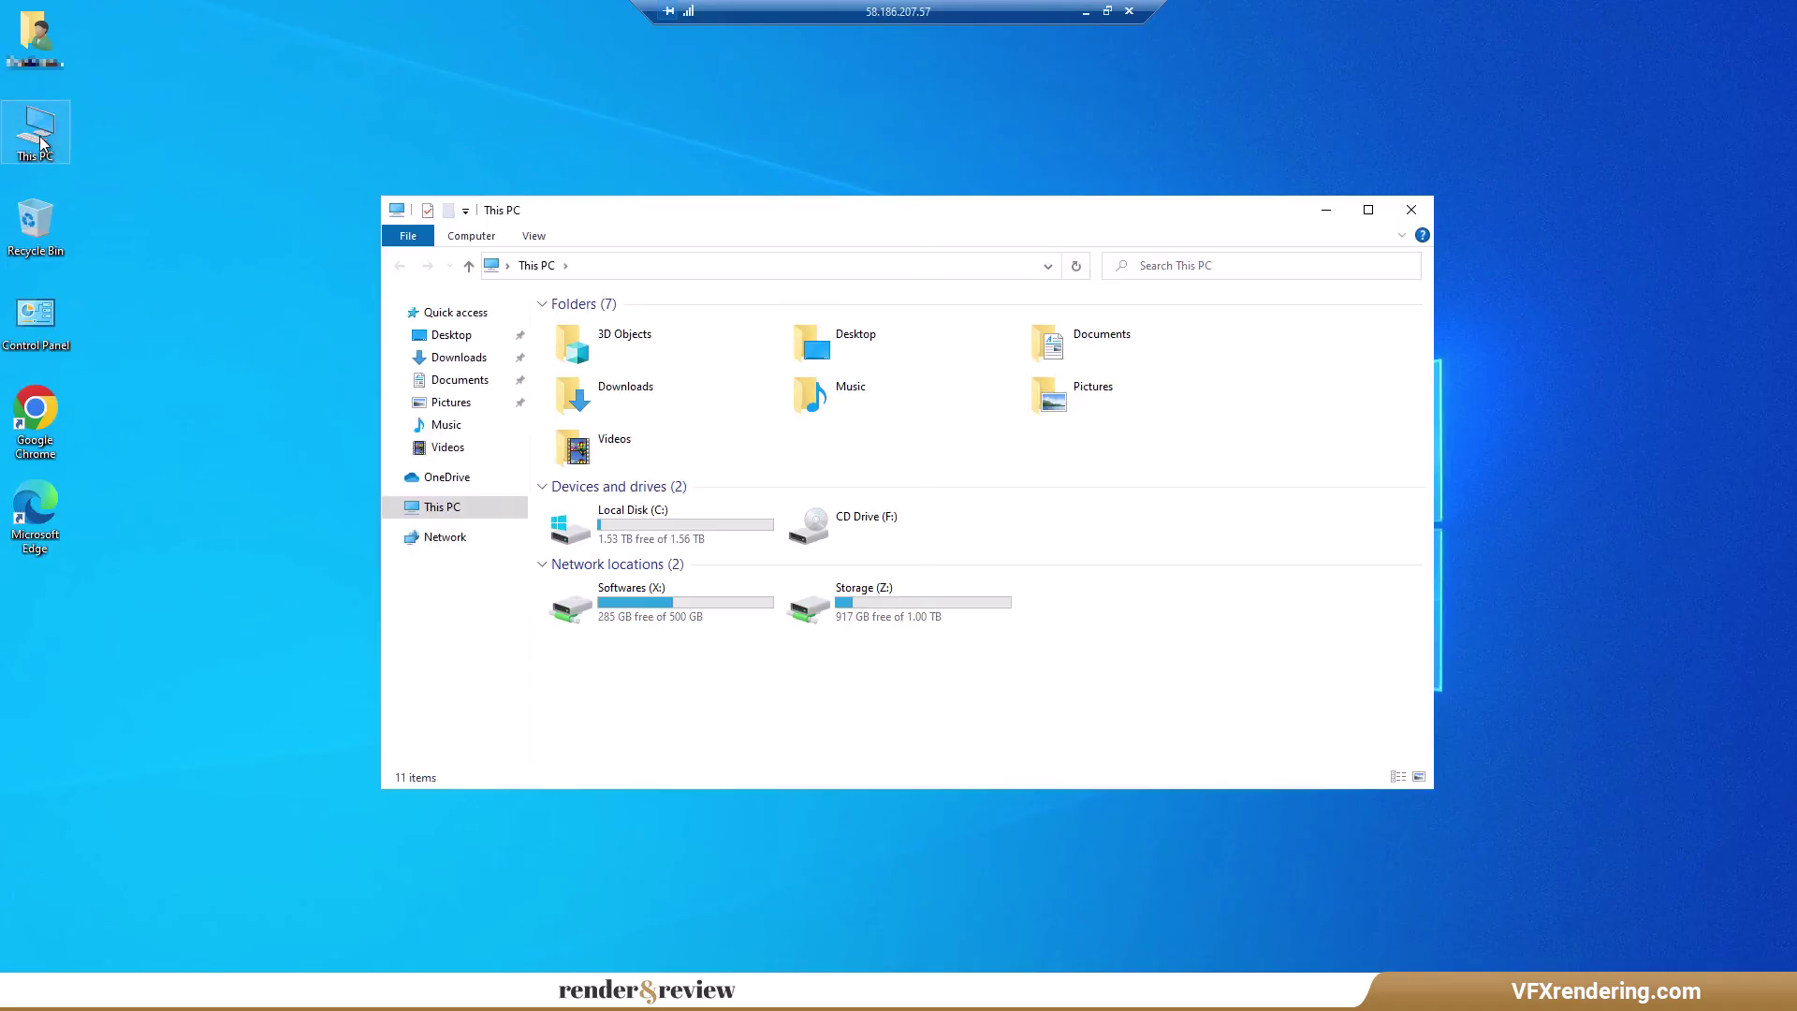
double_click(666, 609)
double_click(610, 438)
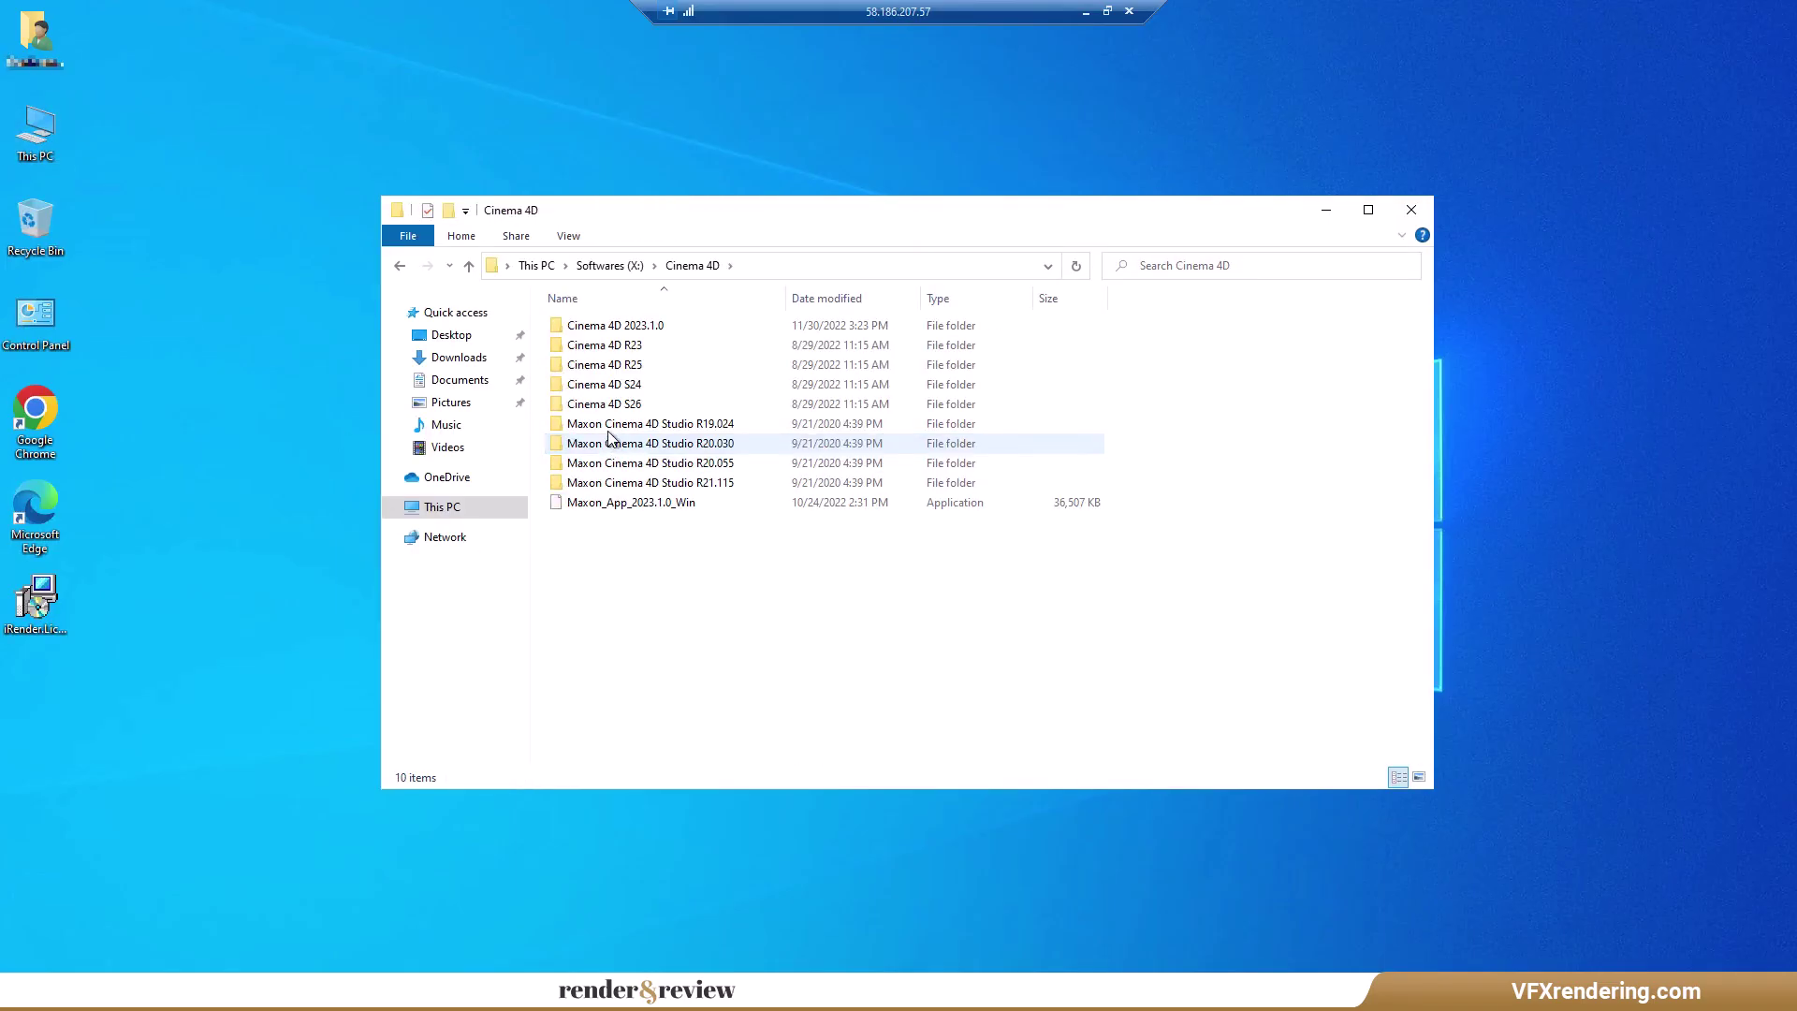
double_click(608, 403)
double_click(585, 326)
click(937, 507)
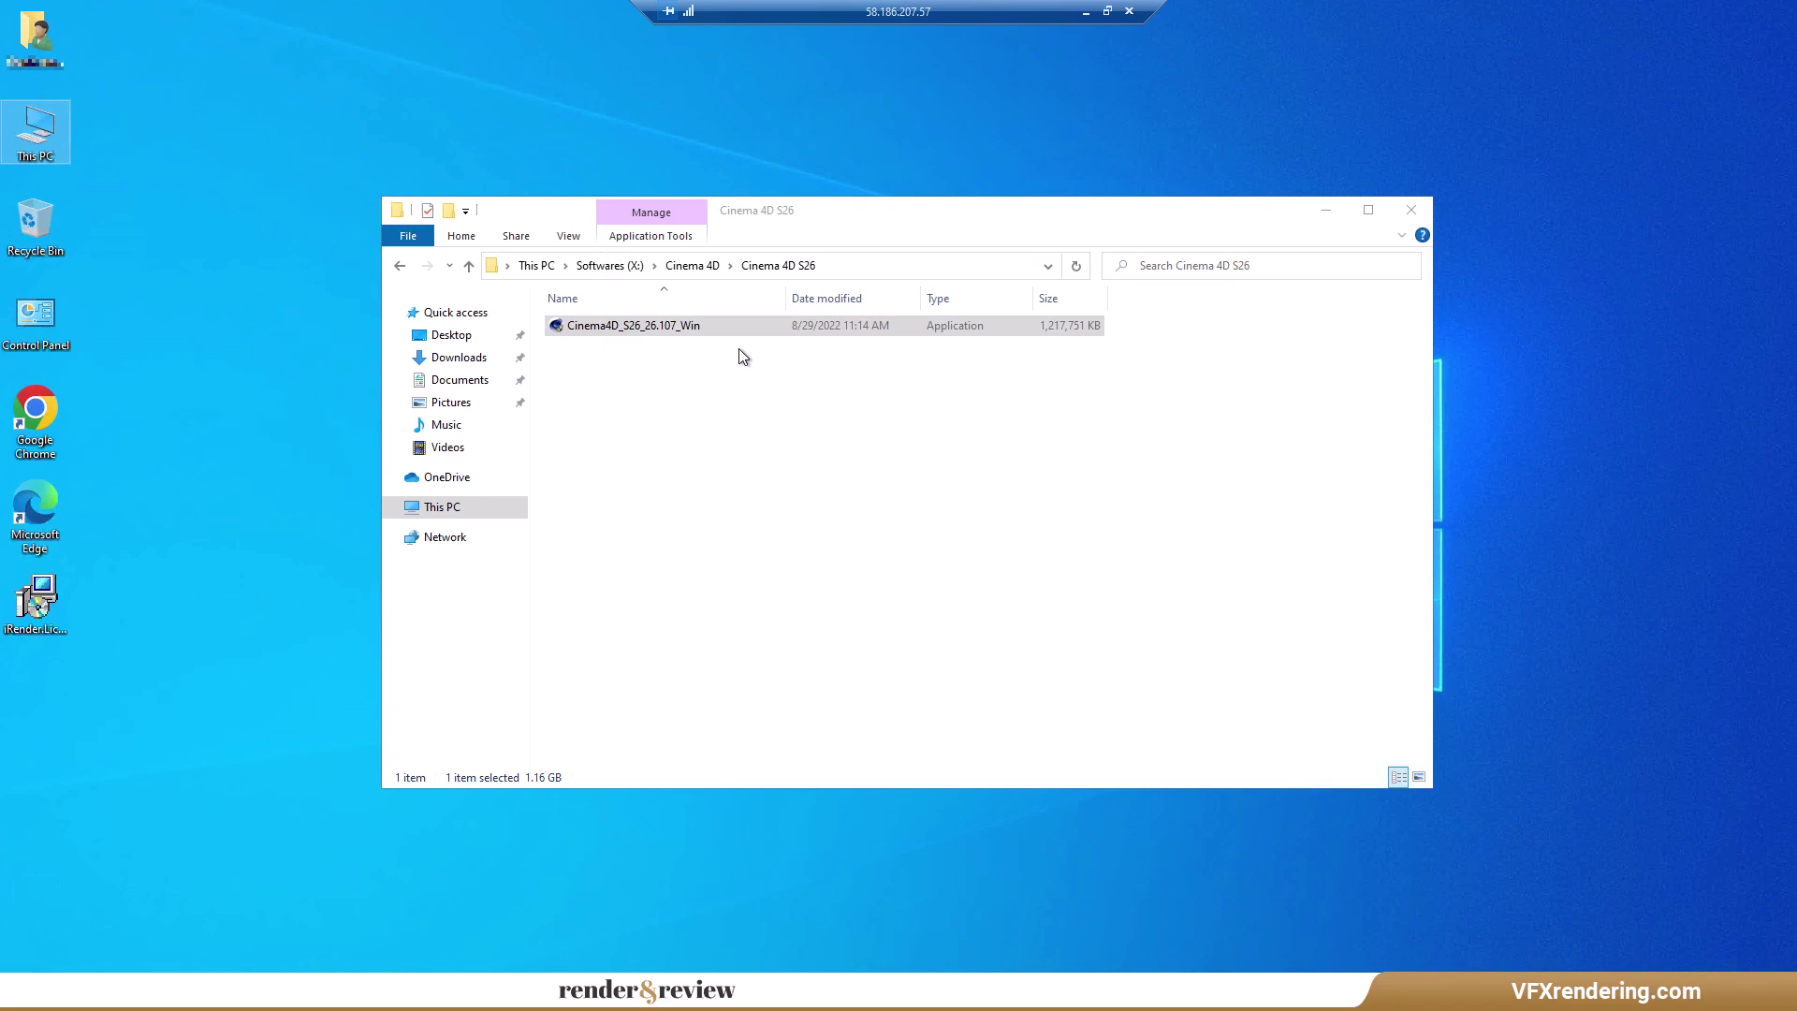
Launch the redshift_v3.5.10_setup installer from the Redshift folder on Softwares (X:).
click(692, 266)
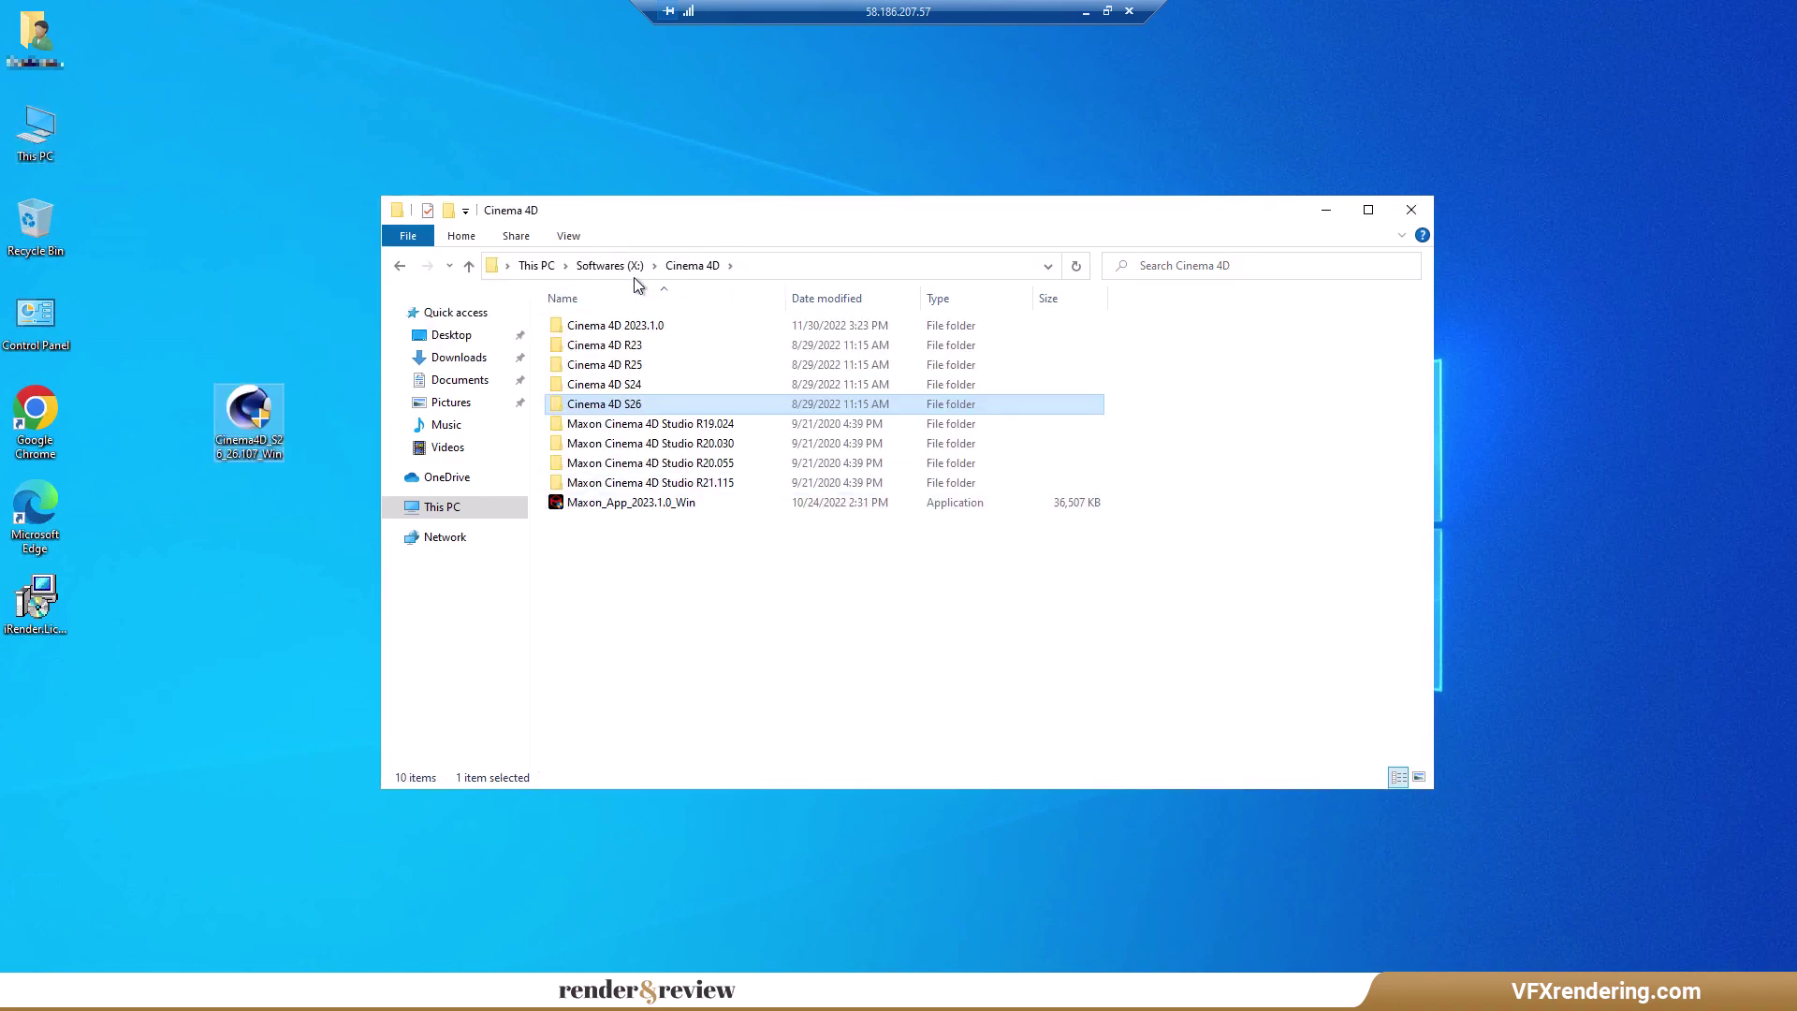
click(609, 266)
scroll(642, 542, down, 2)
double_click(642, 649)
scroll(655, 619, down, 3)
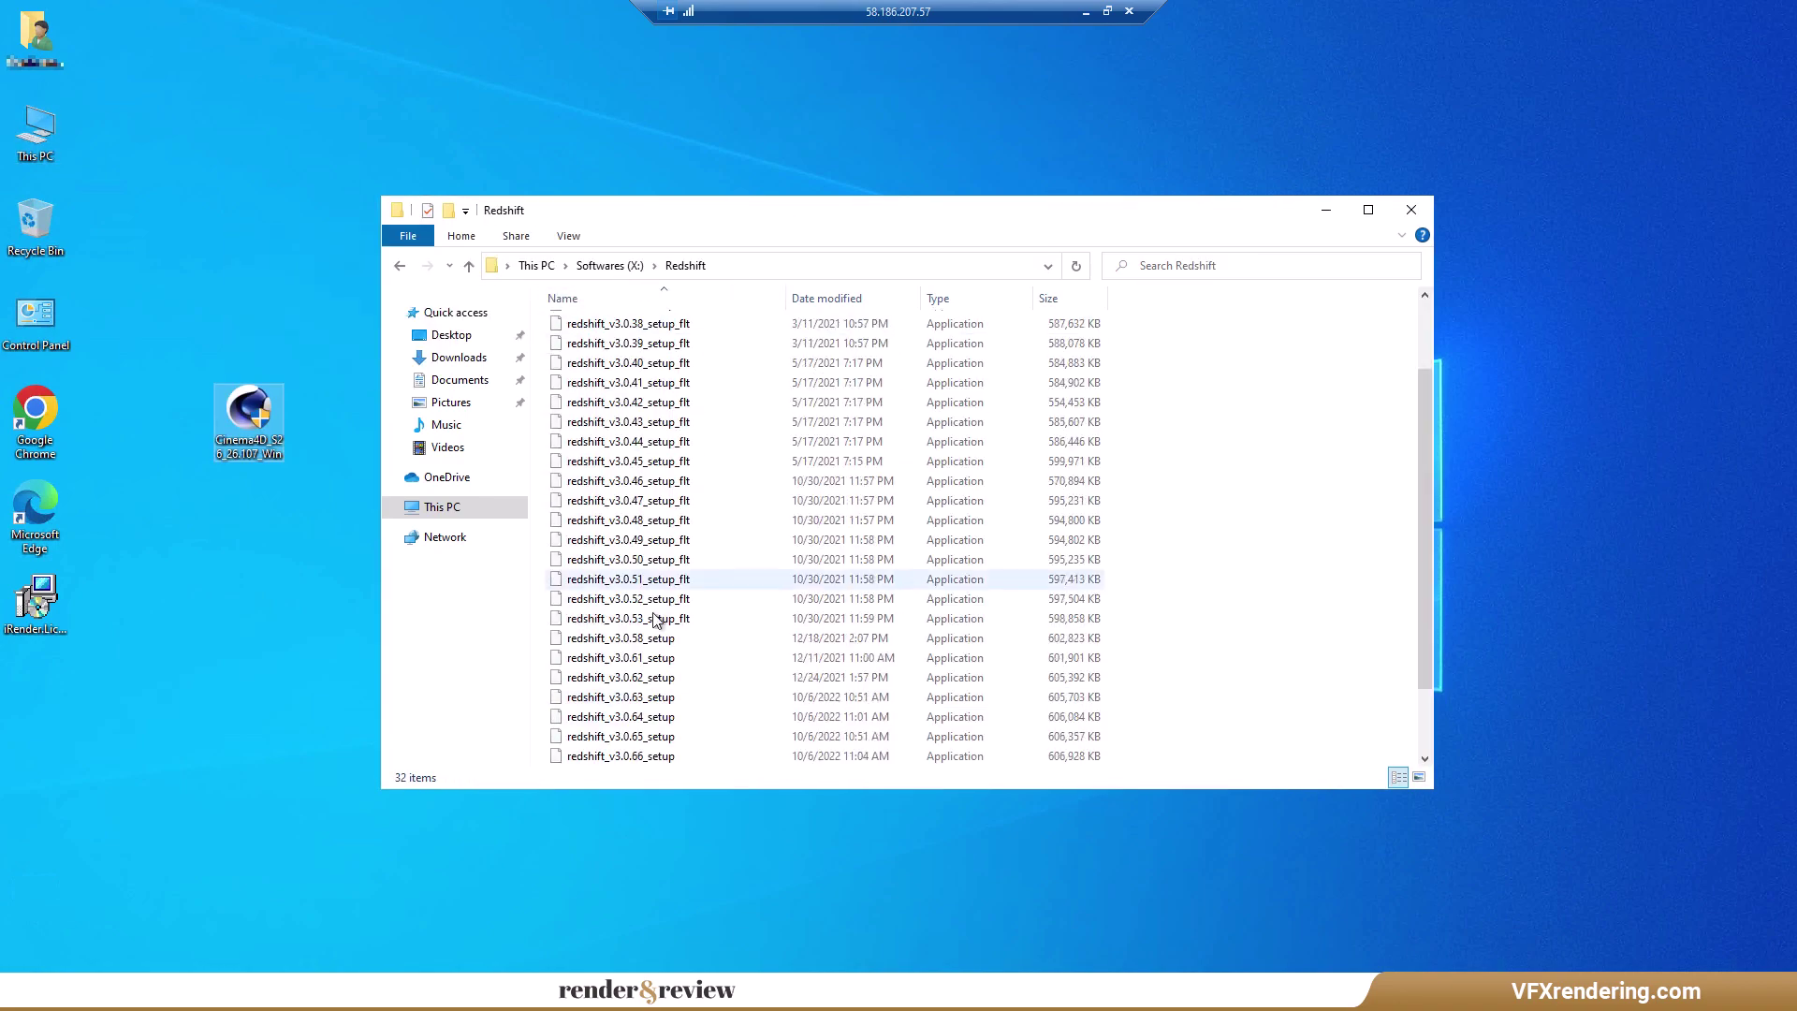
scroll(656, 619, down, 2)
double_click(651, 758)
click(940, 506)
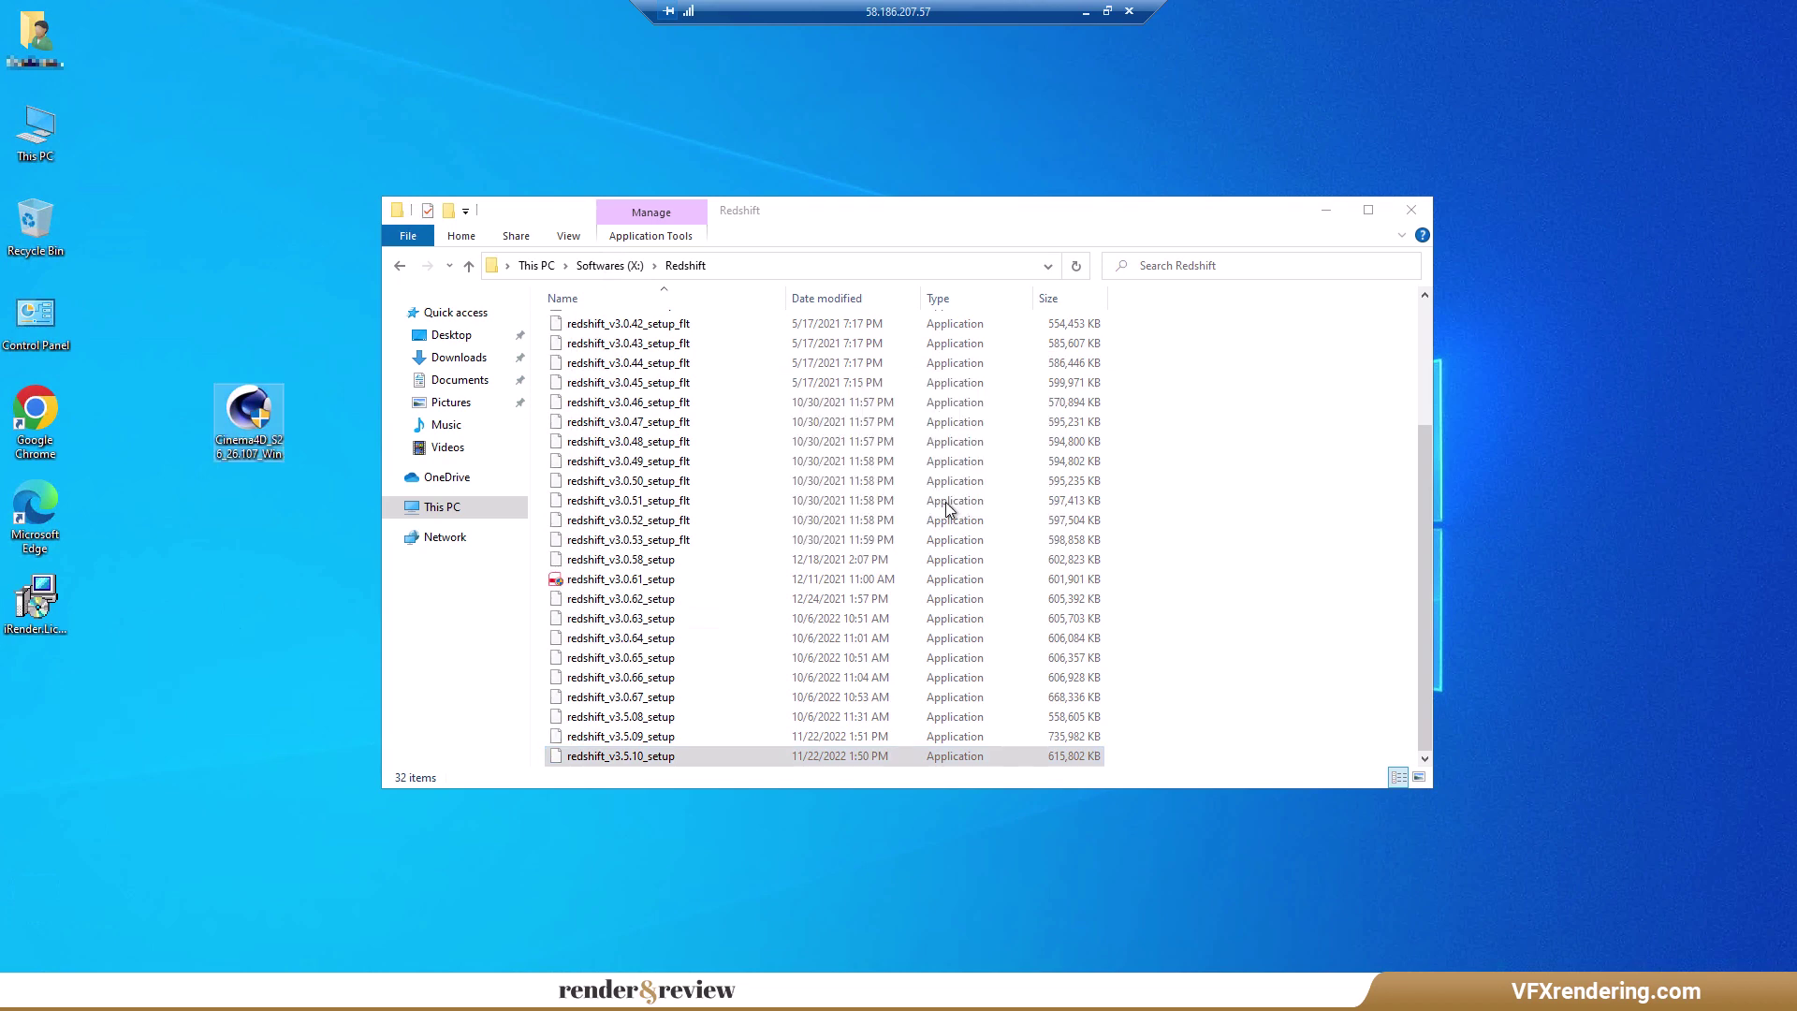
Copy the Redshift 3.5.10 installer to the desktop and run Cinema 4D's installer as administrator.
key(alt+F4)
key(ctrl+v)
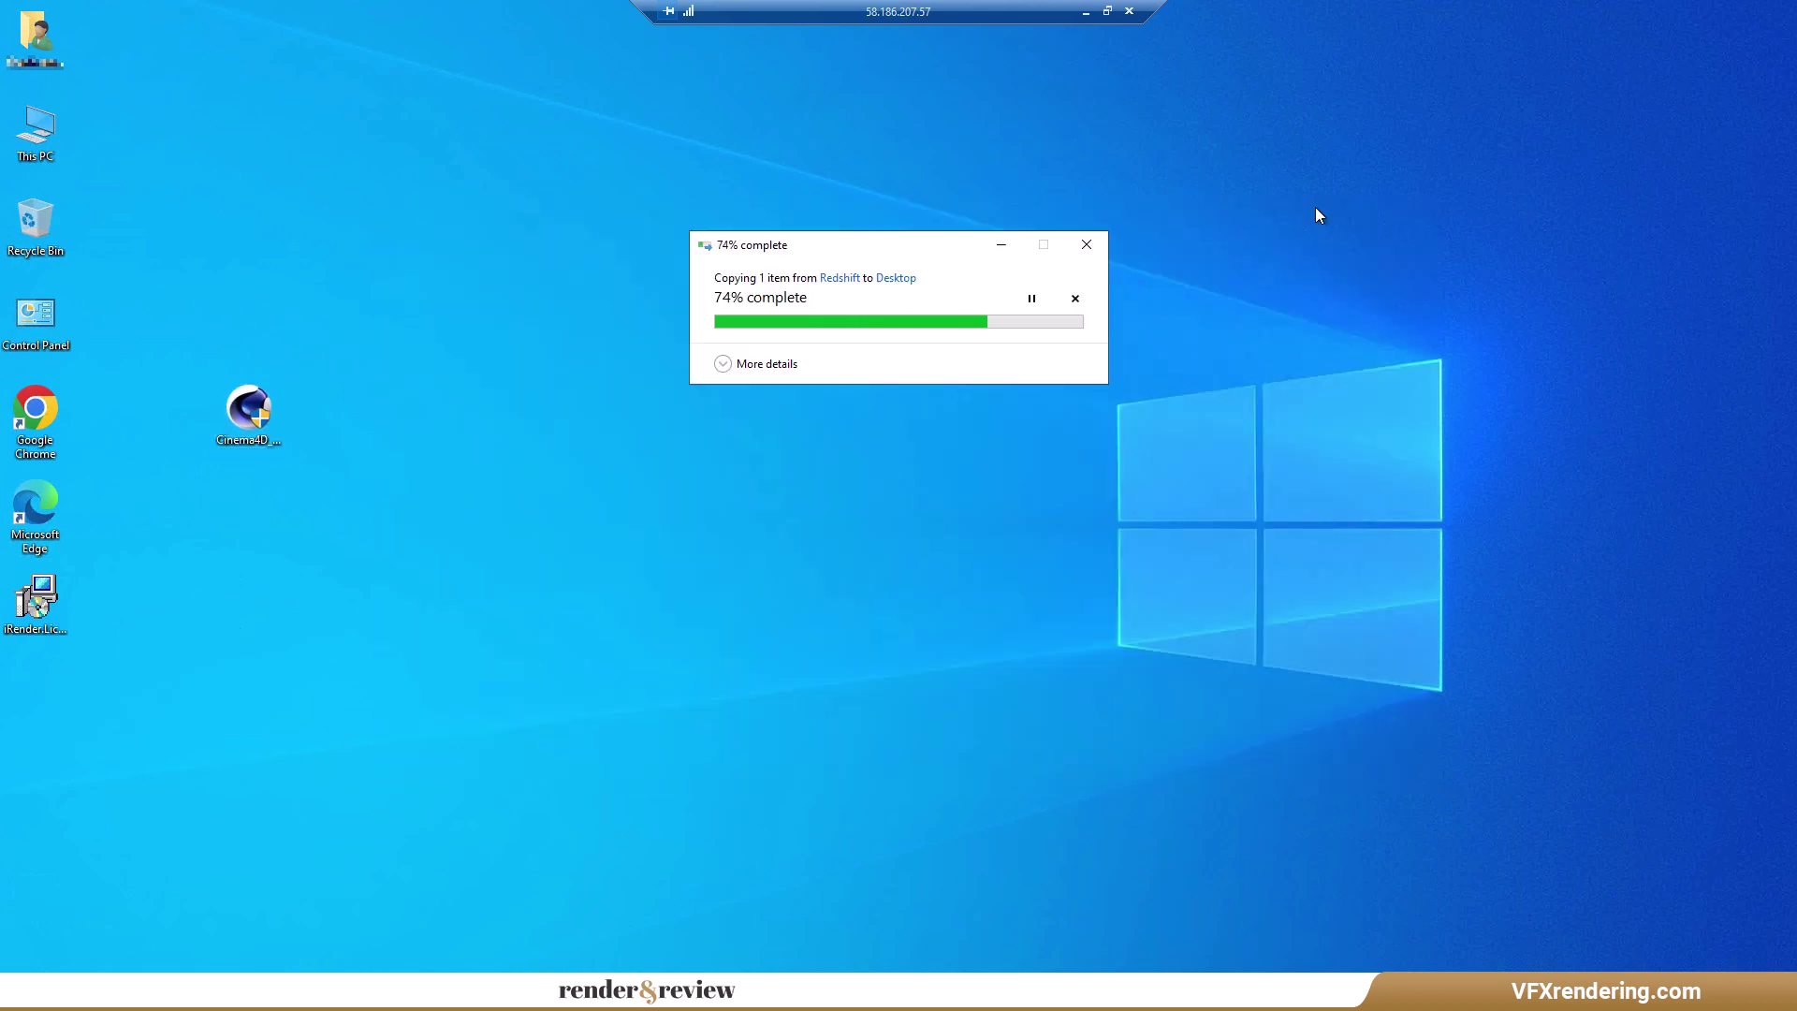
right_click(255, 415)
click(309, 457)
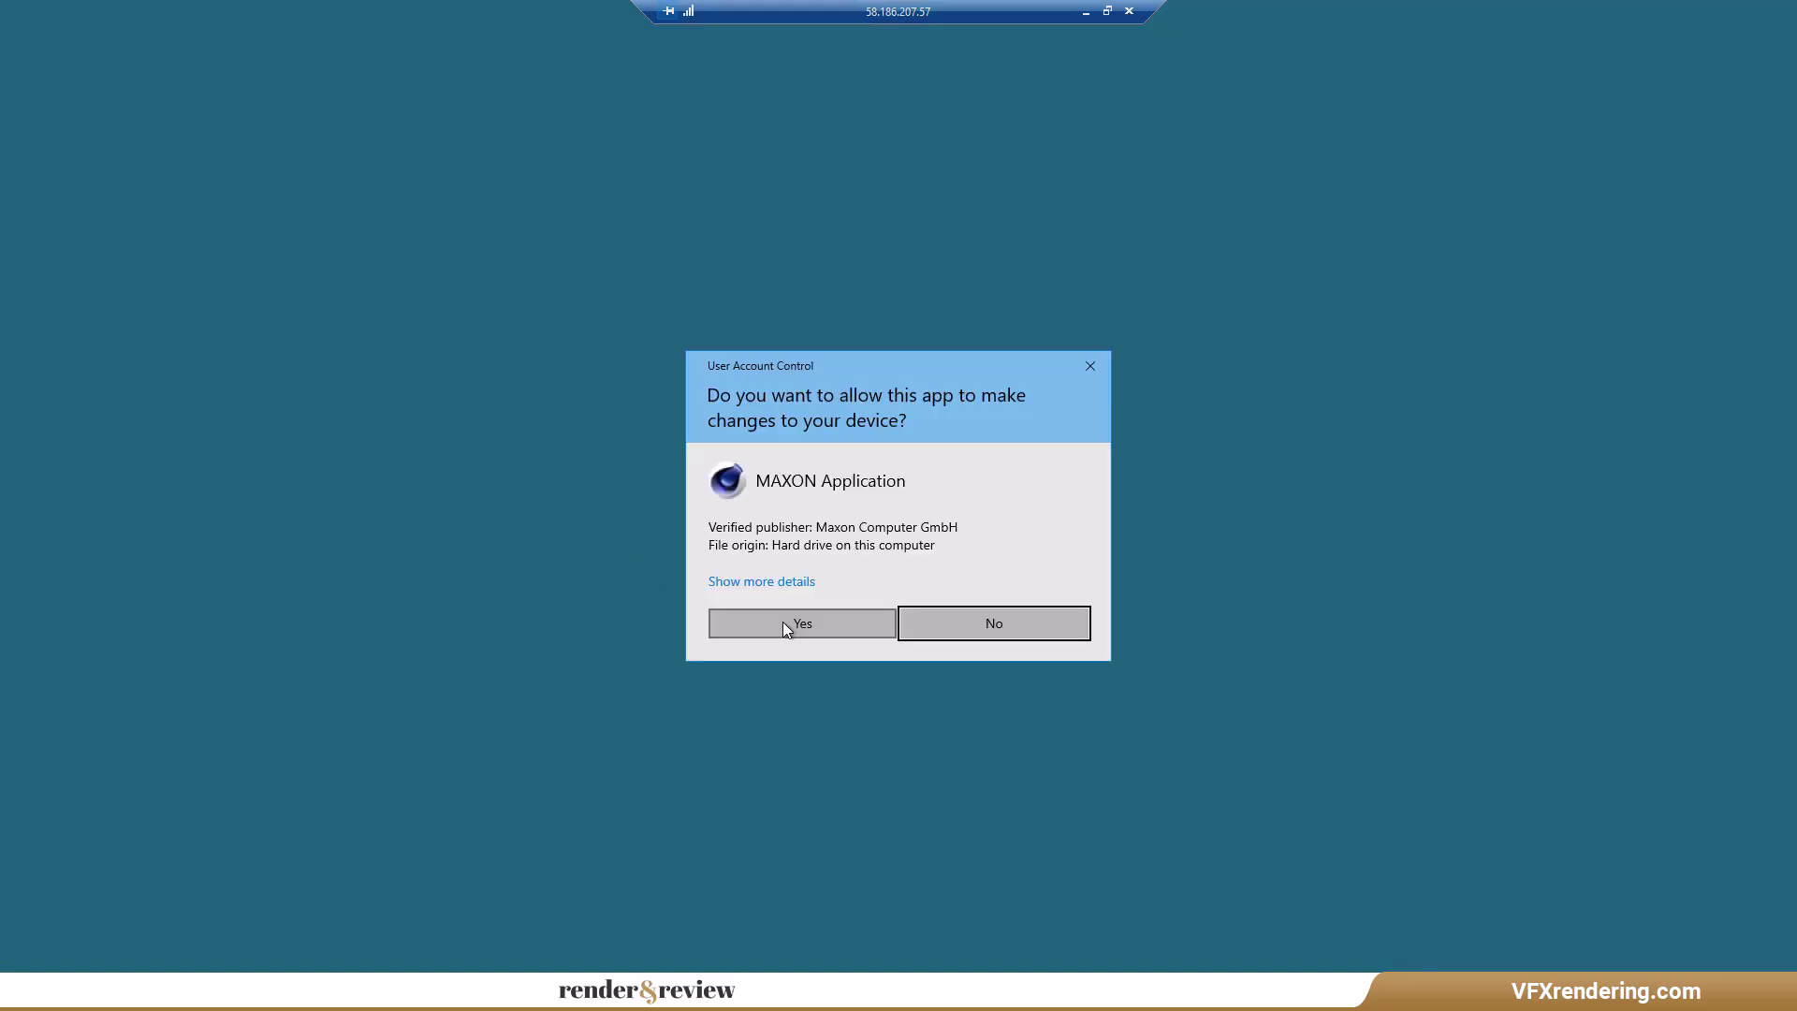
click(783, 622)
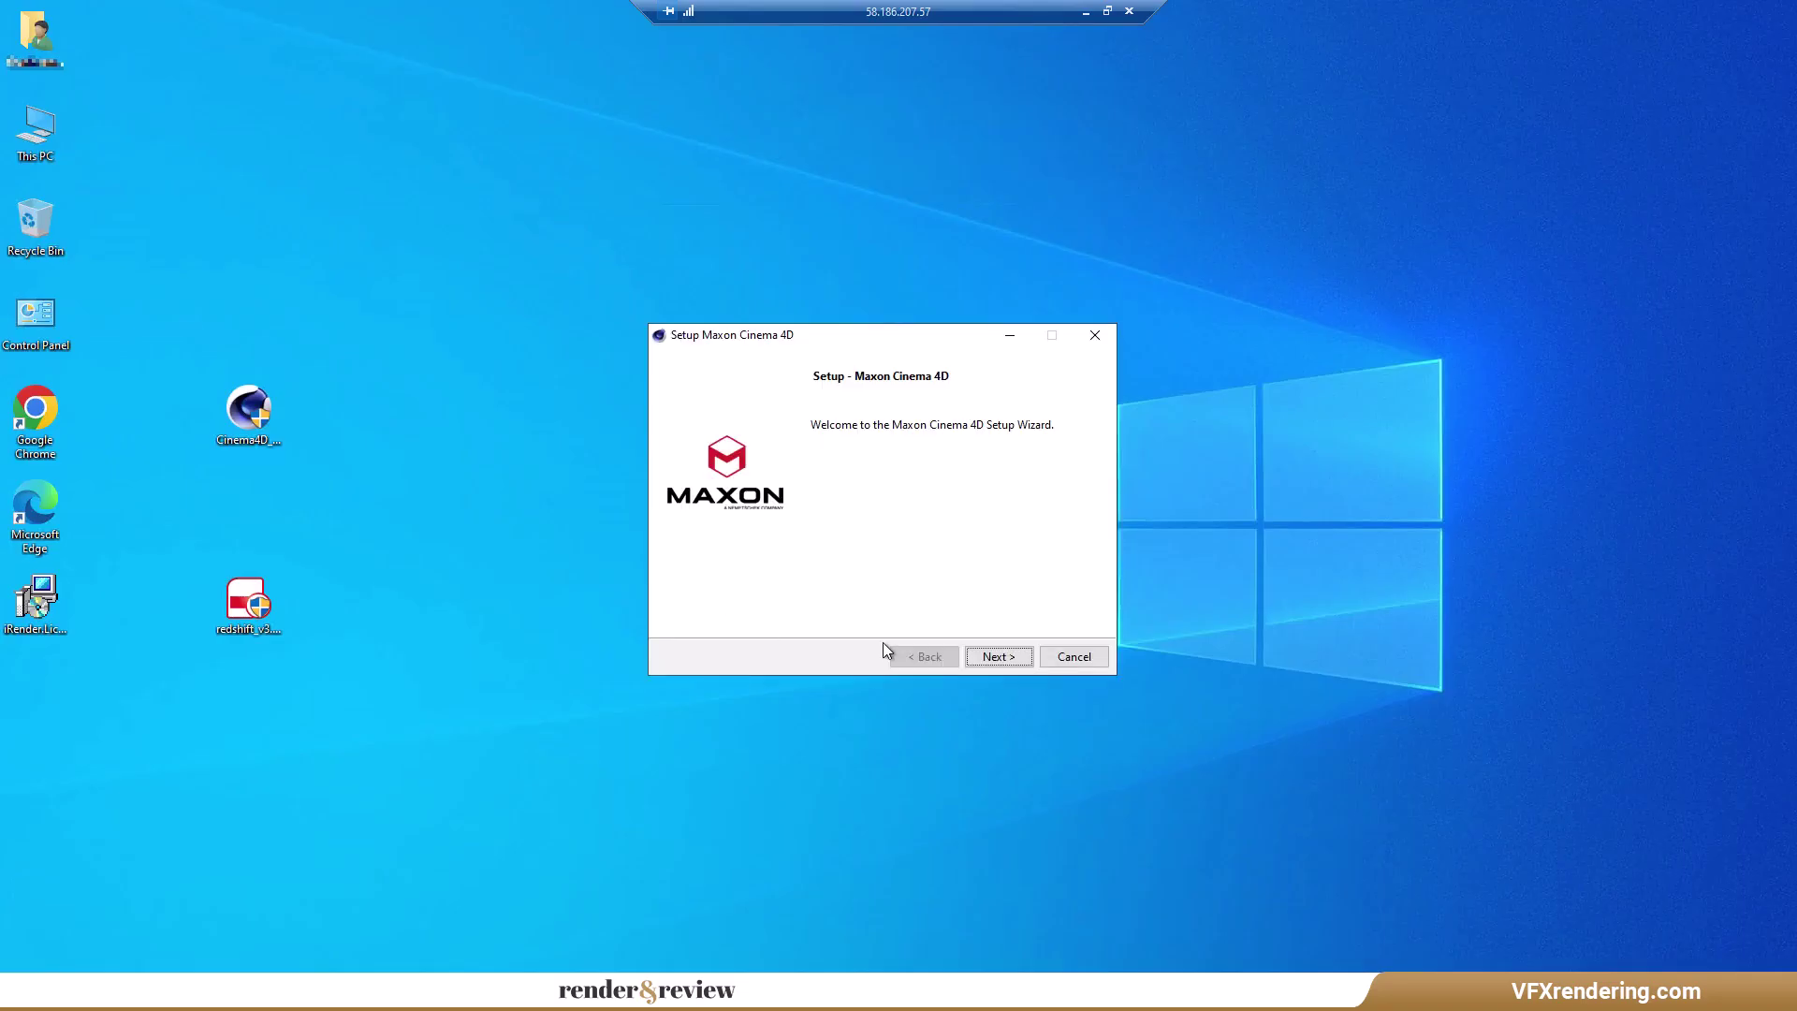
Accept the welcome page and default installation directory, then start installing Cinema 4D.
click(997, 657)
click(997, 657)
click(998, 657)
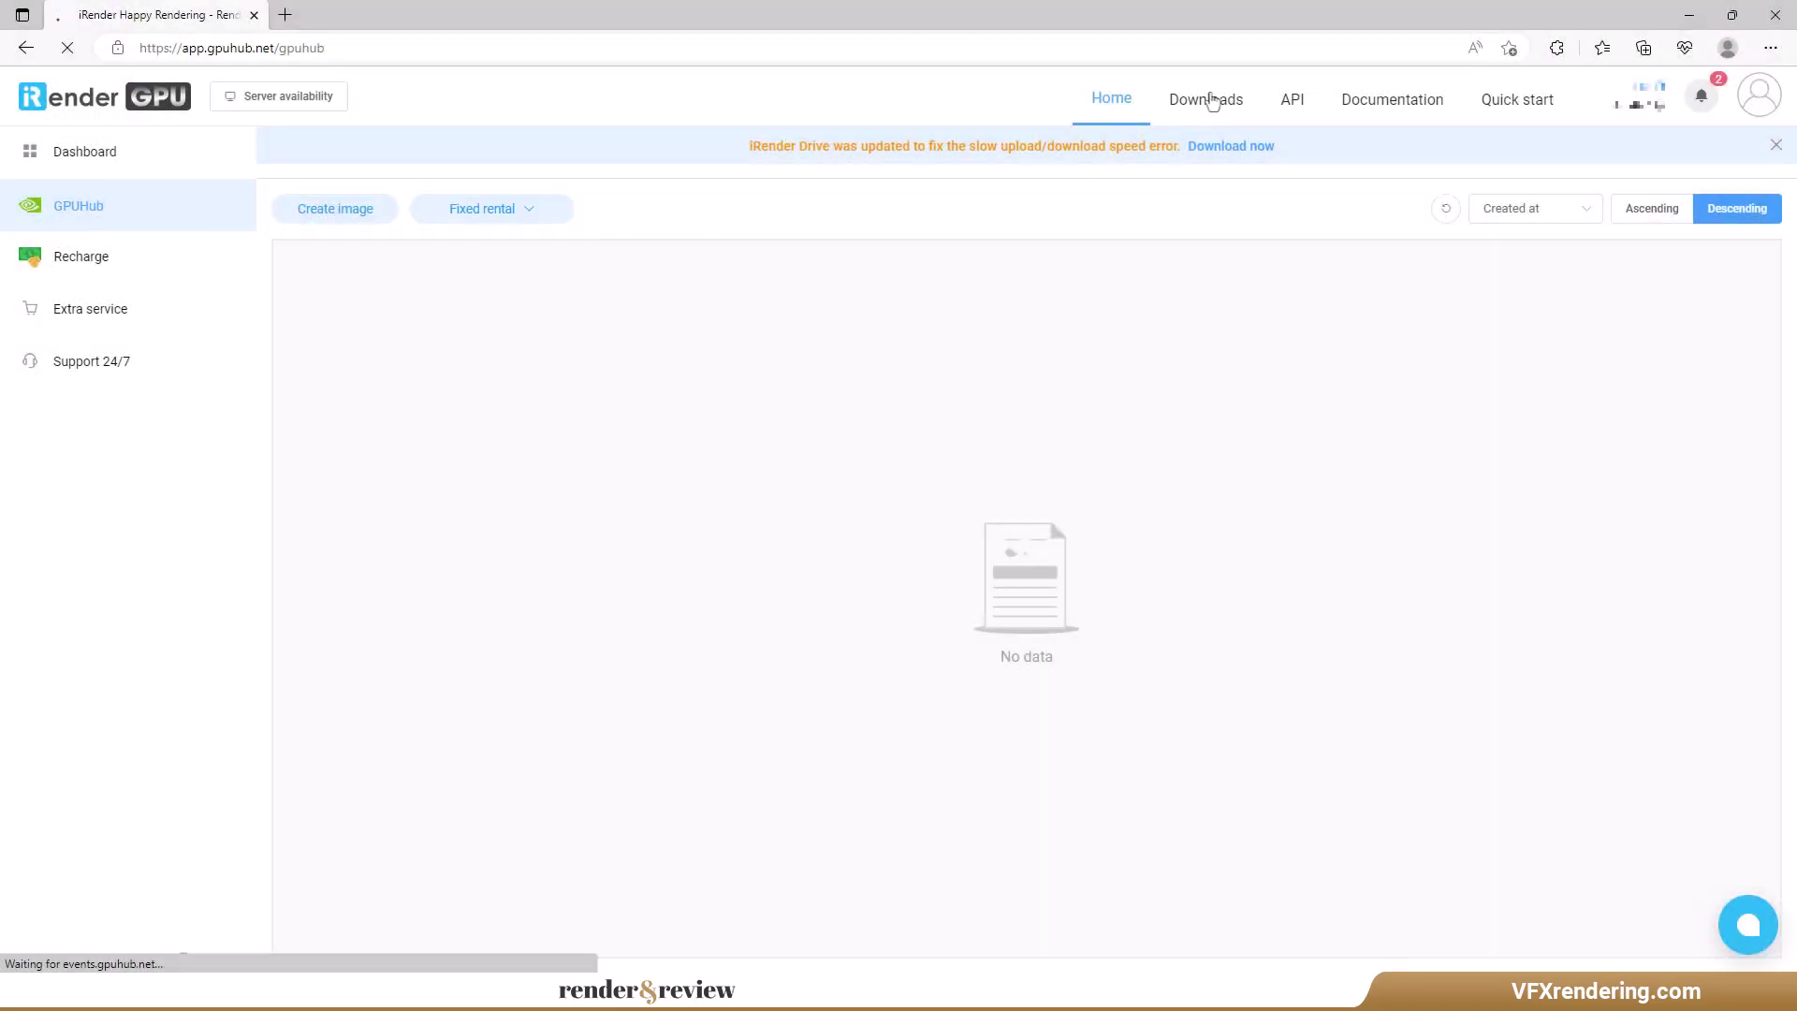
Download and sign in to iRender Drive for Windows, then upload dragon.c4d into Storage (Z:).
click(1211, 100)
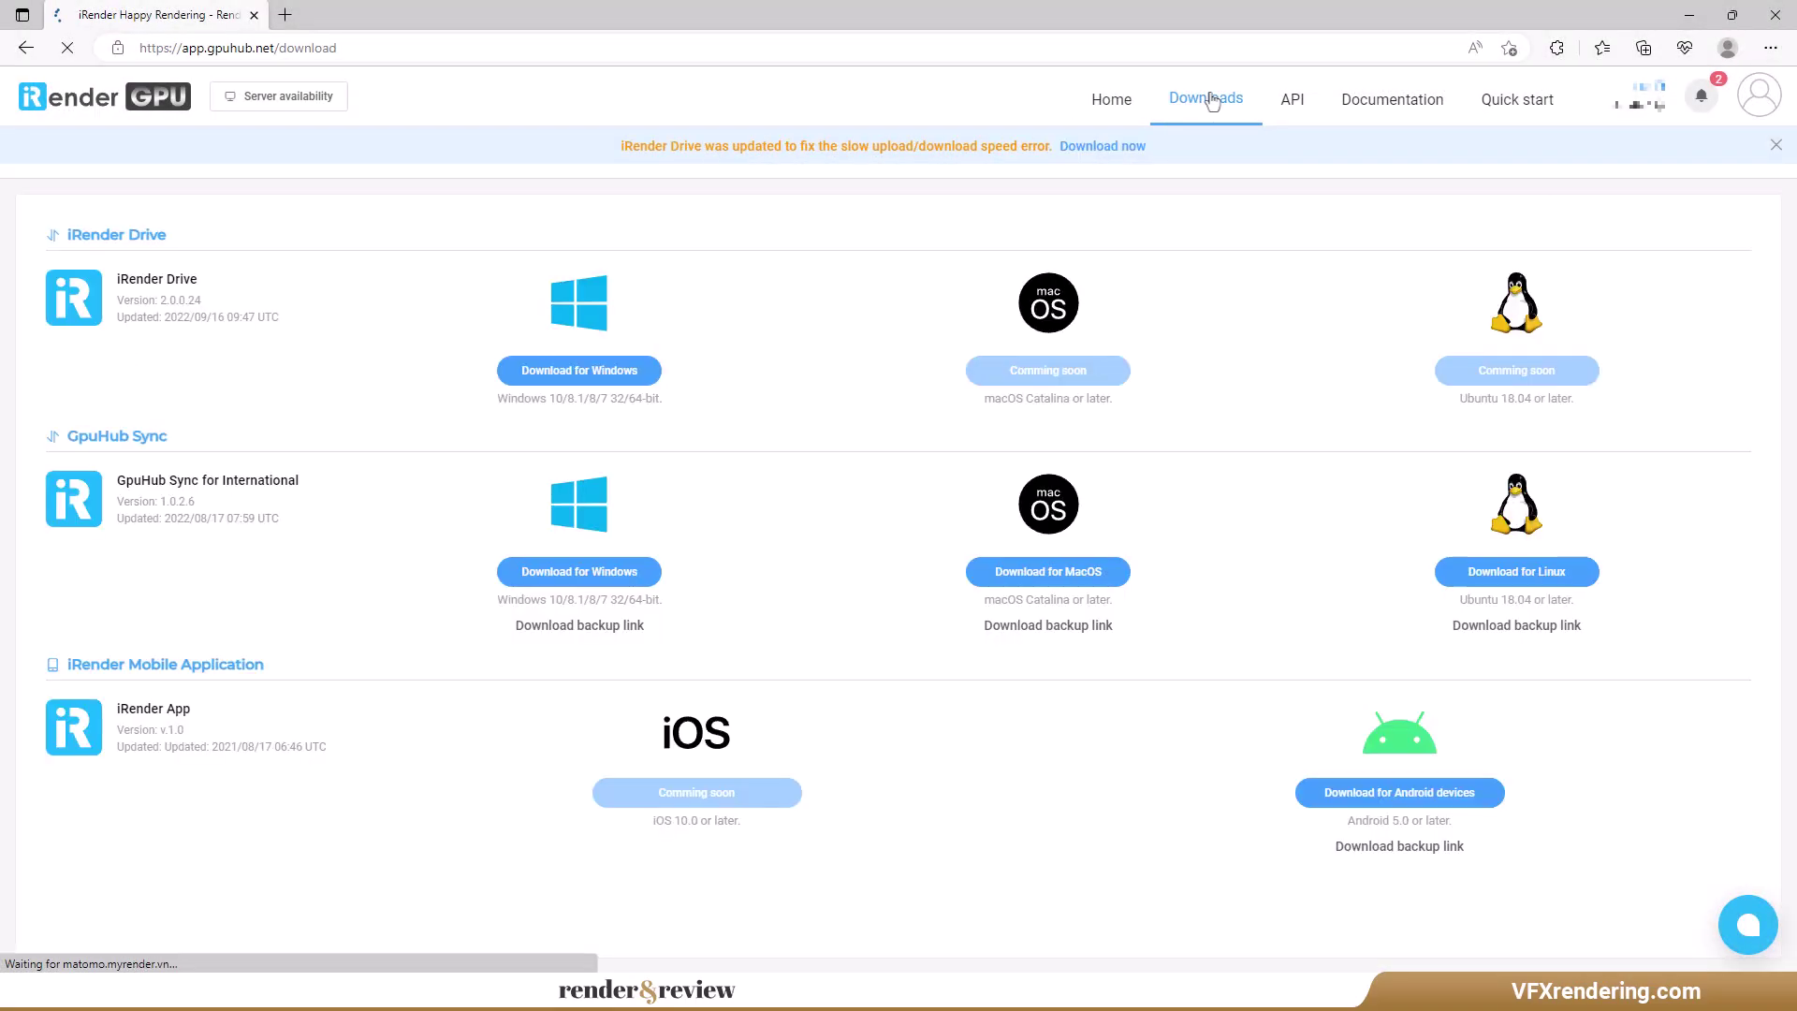
click(553, 372)
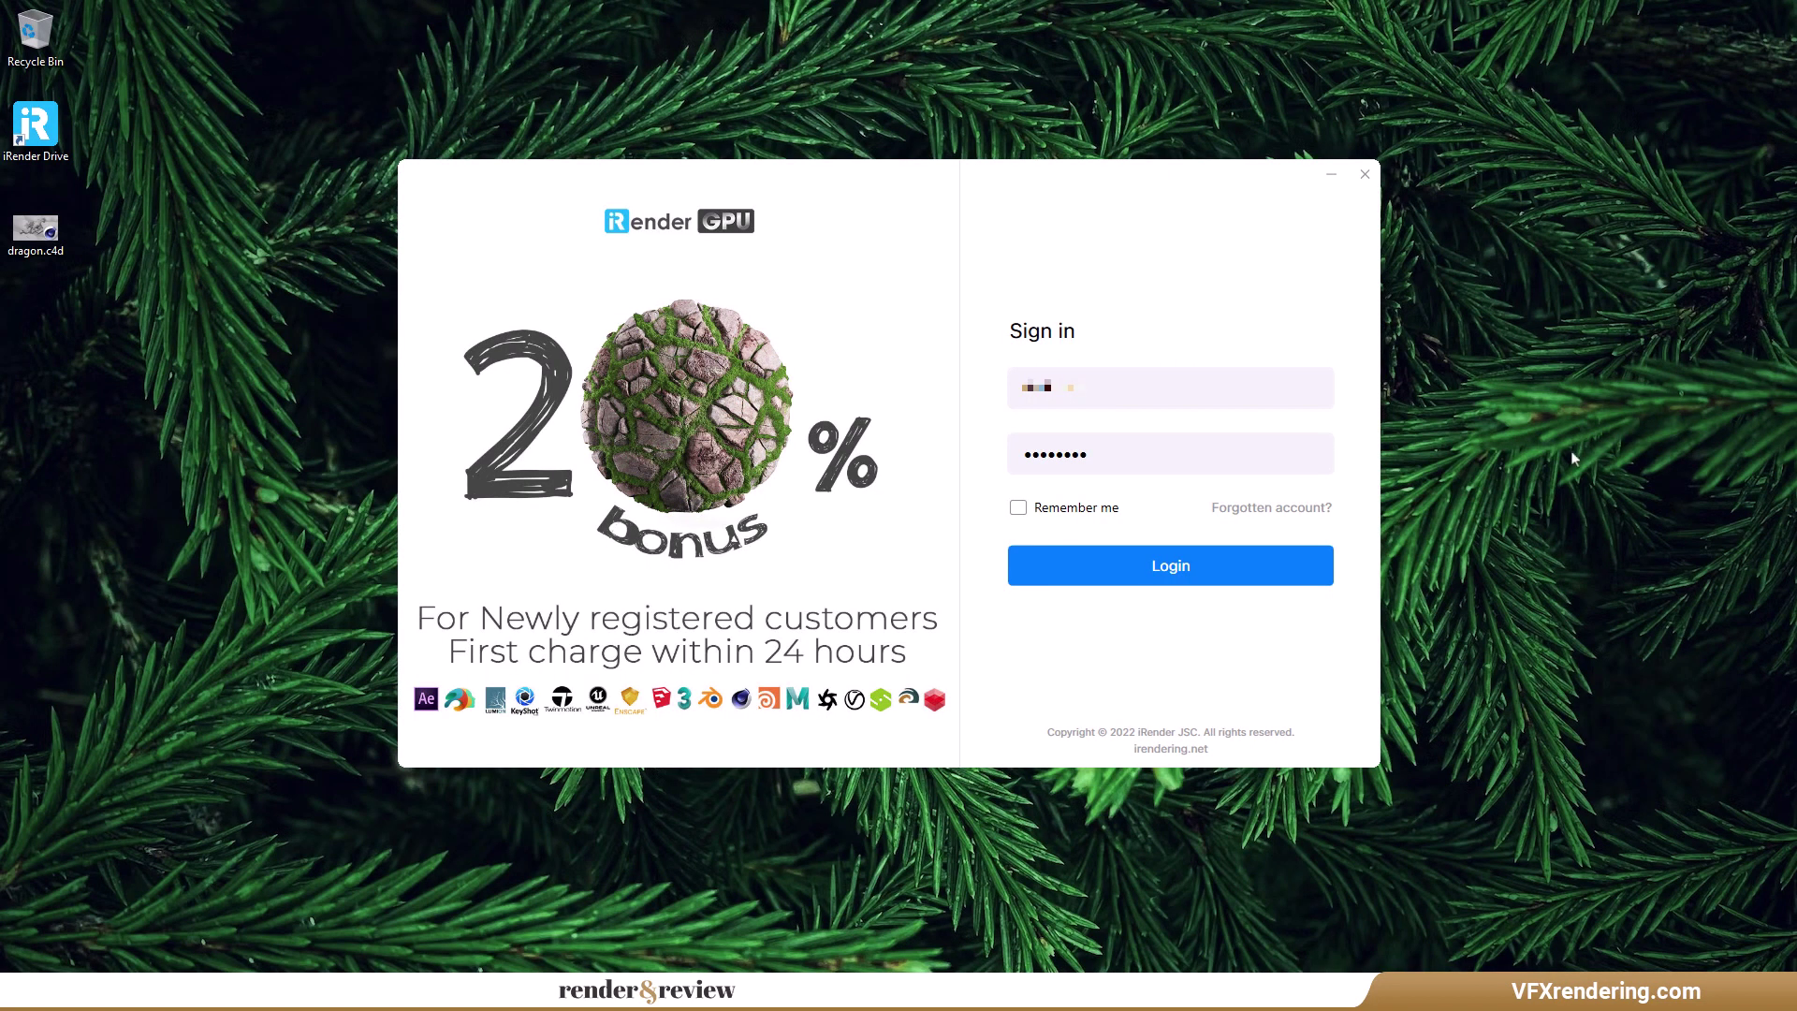
click(1187, 571)
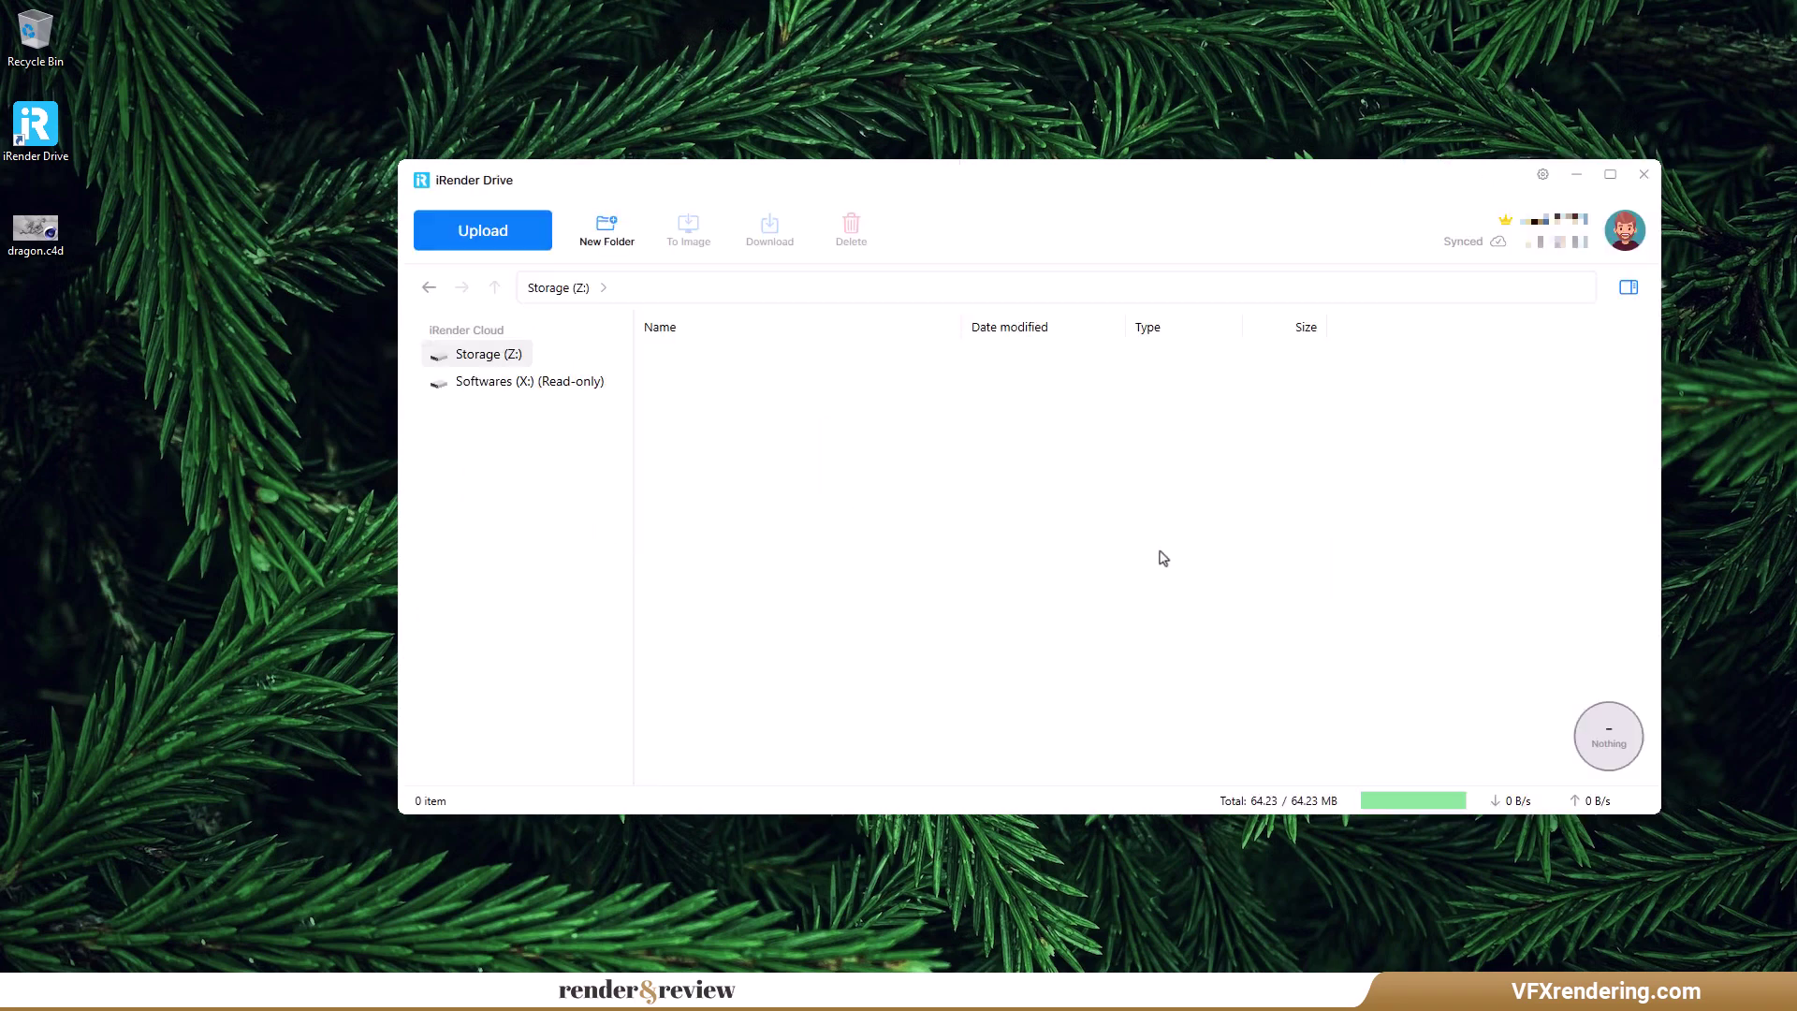
click(47, 246)
drag(56, 251, 830, 421)
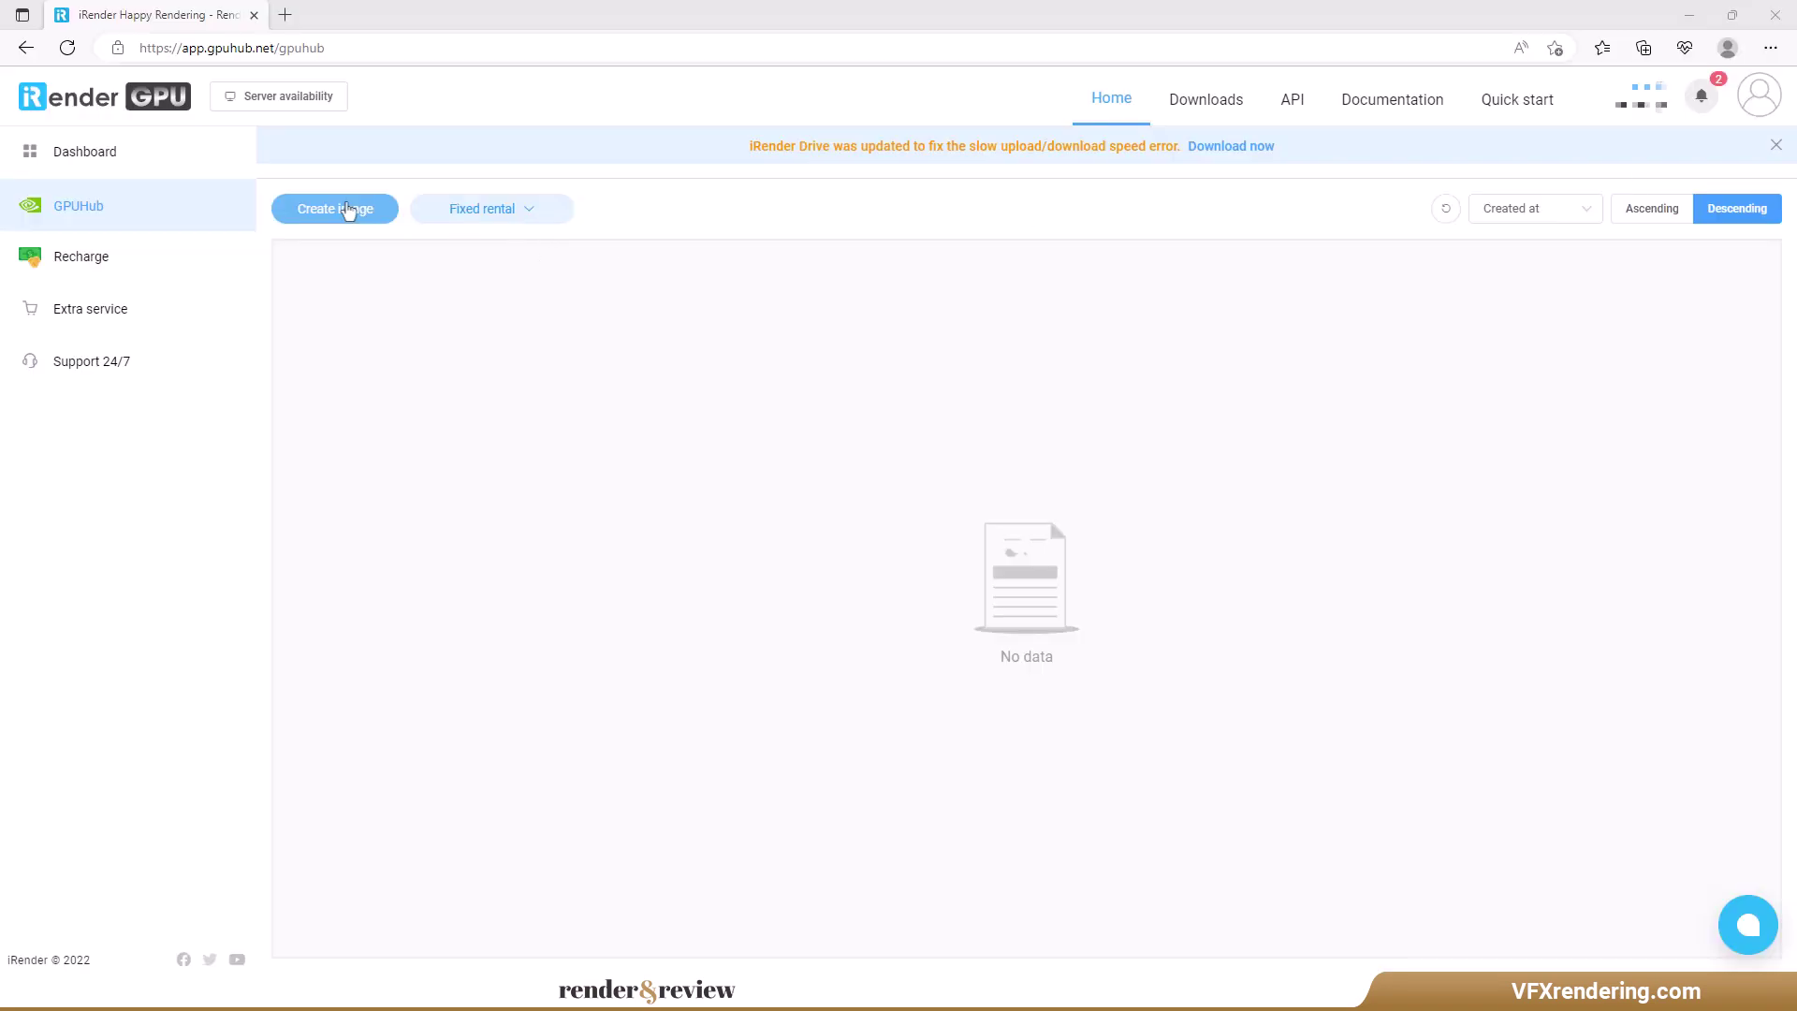
Compare the GPU server packages and pick the 6x-8x card GPU Server 9A with 8 × RTX 3090.
click(348, 209)
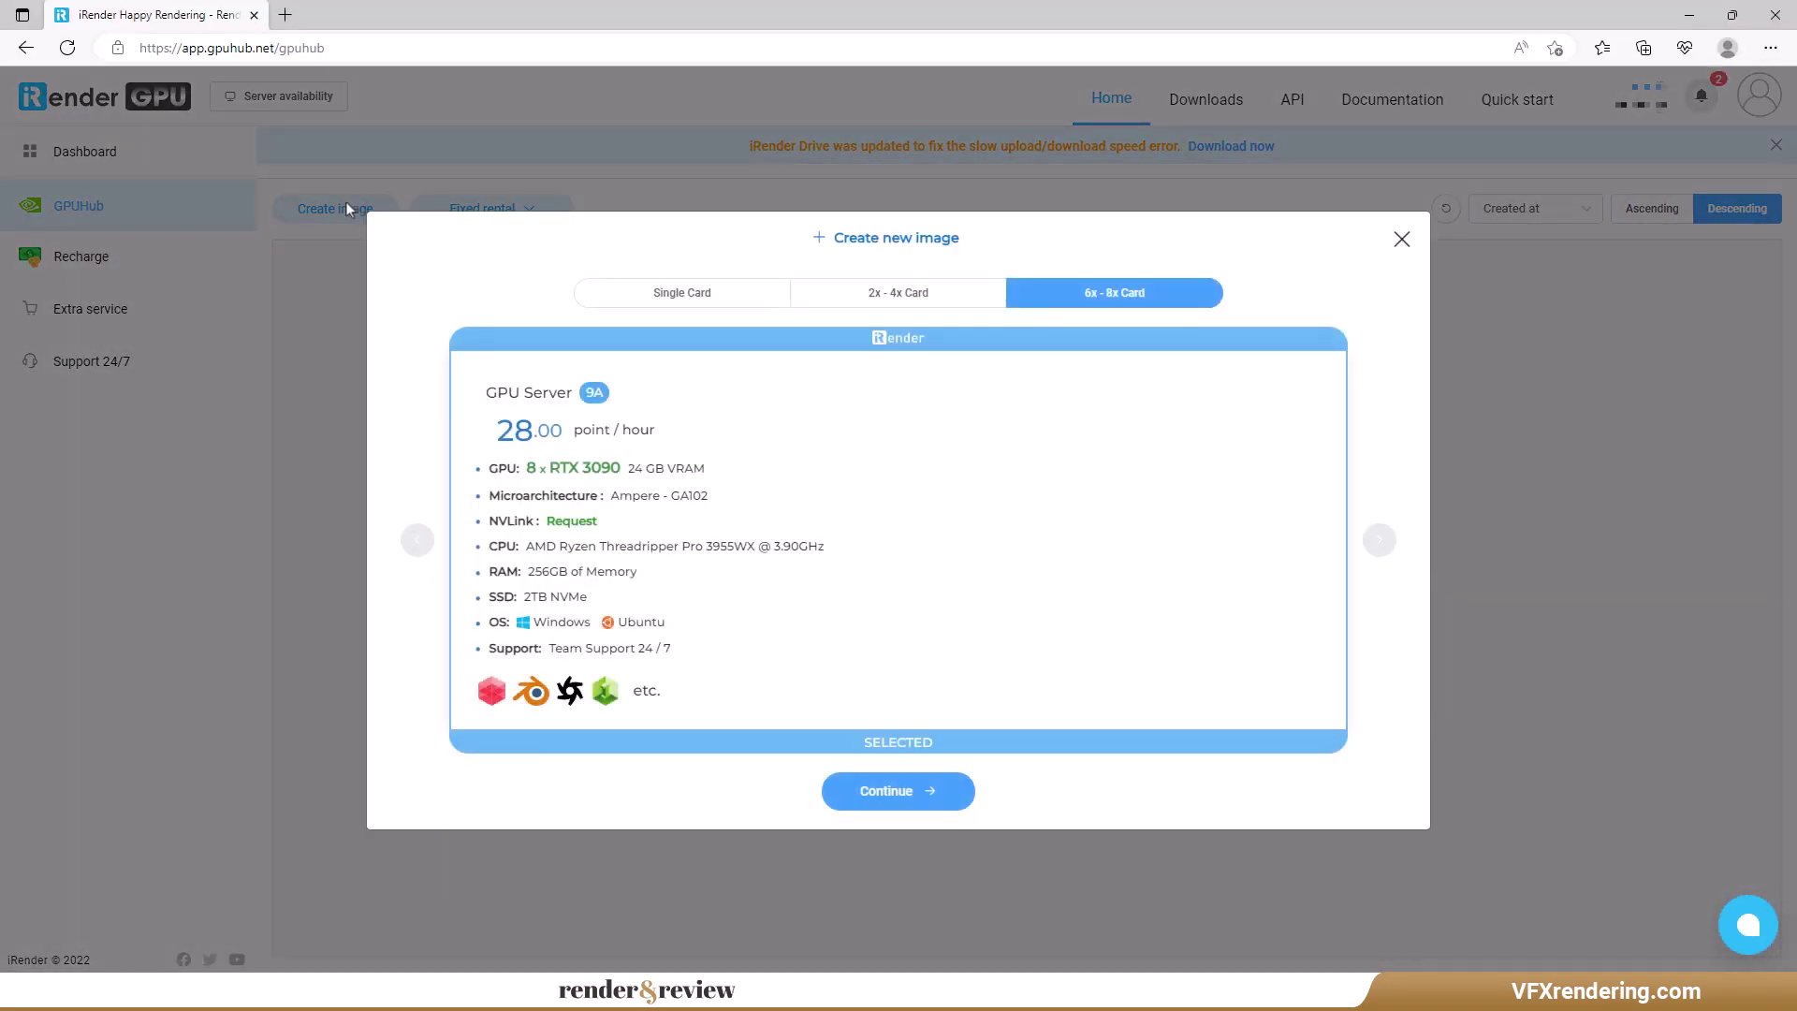
click(679, 295)
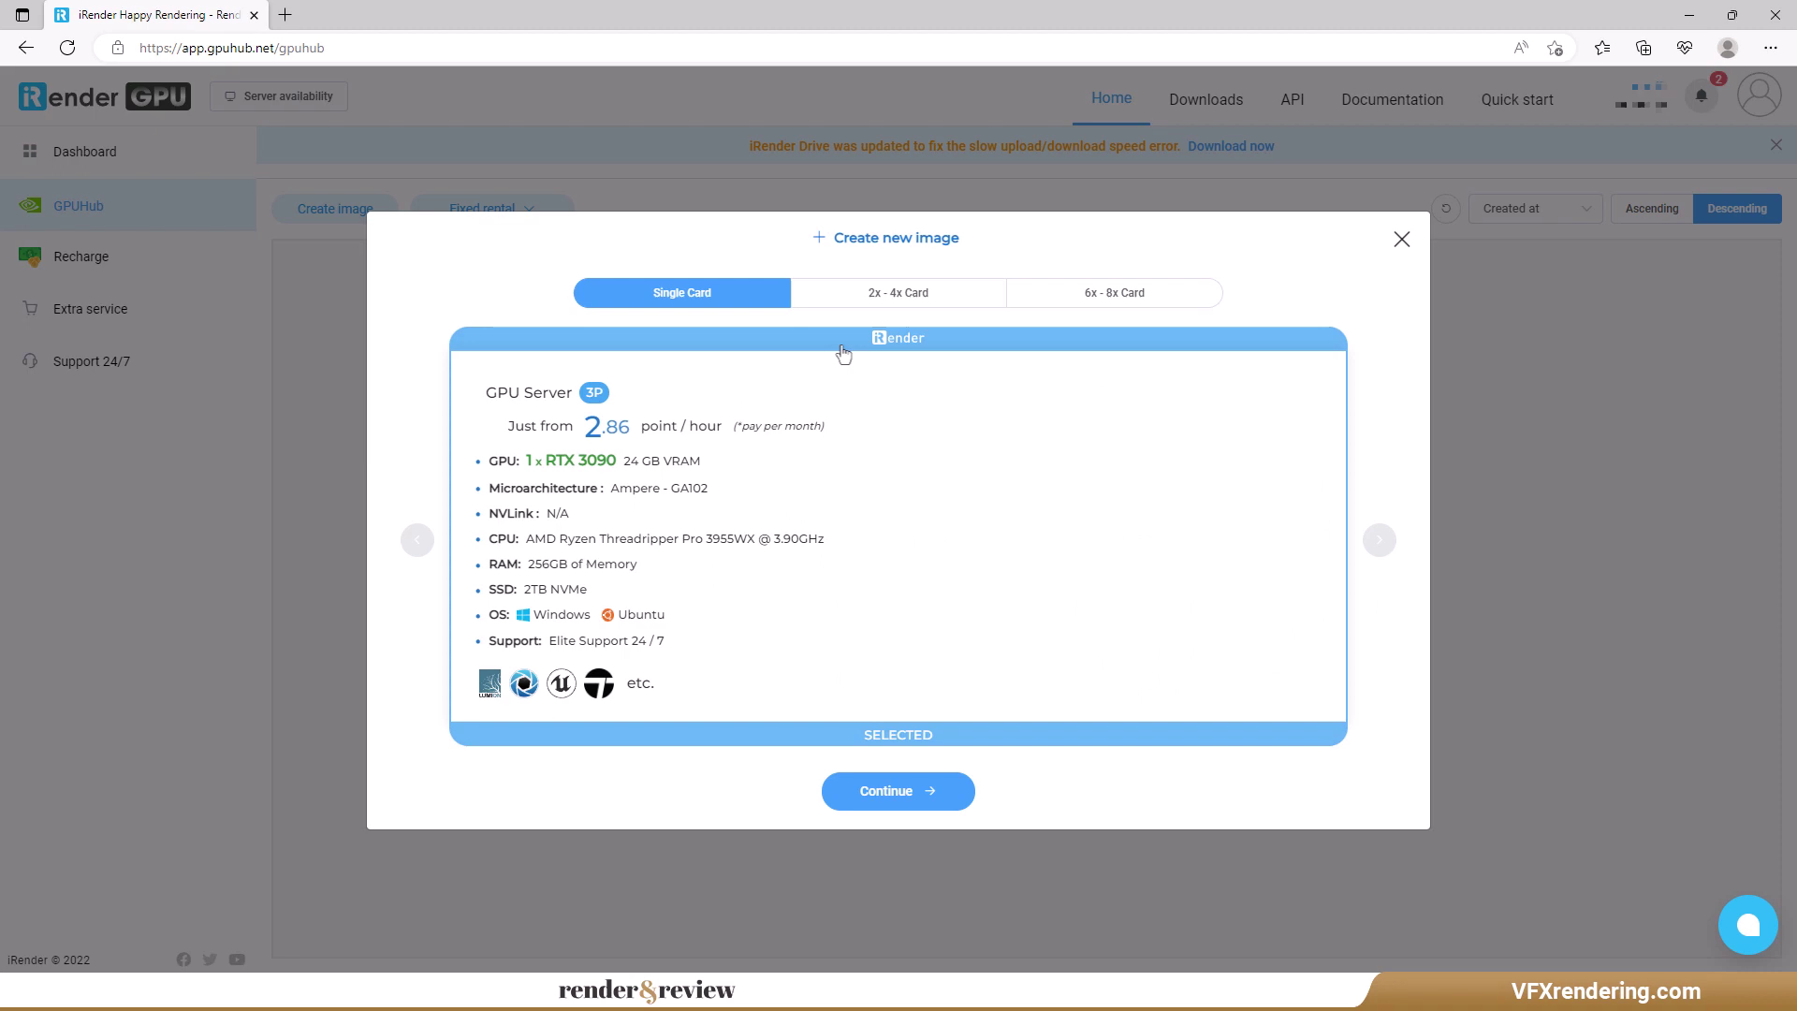
click(871, 301)
click(677, 471)
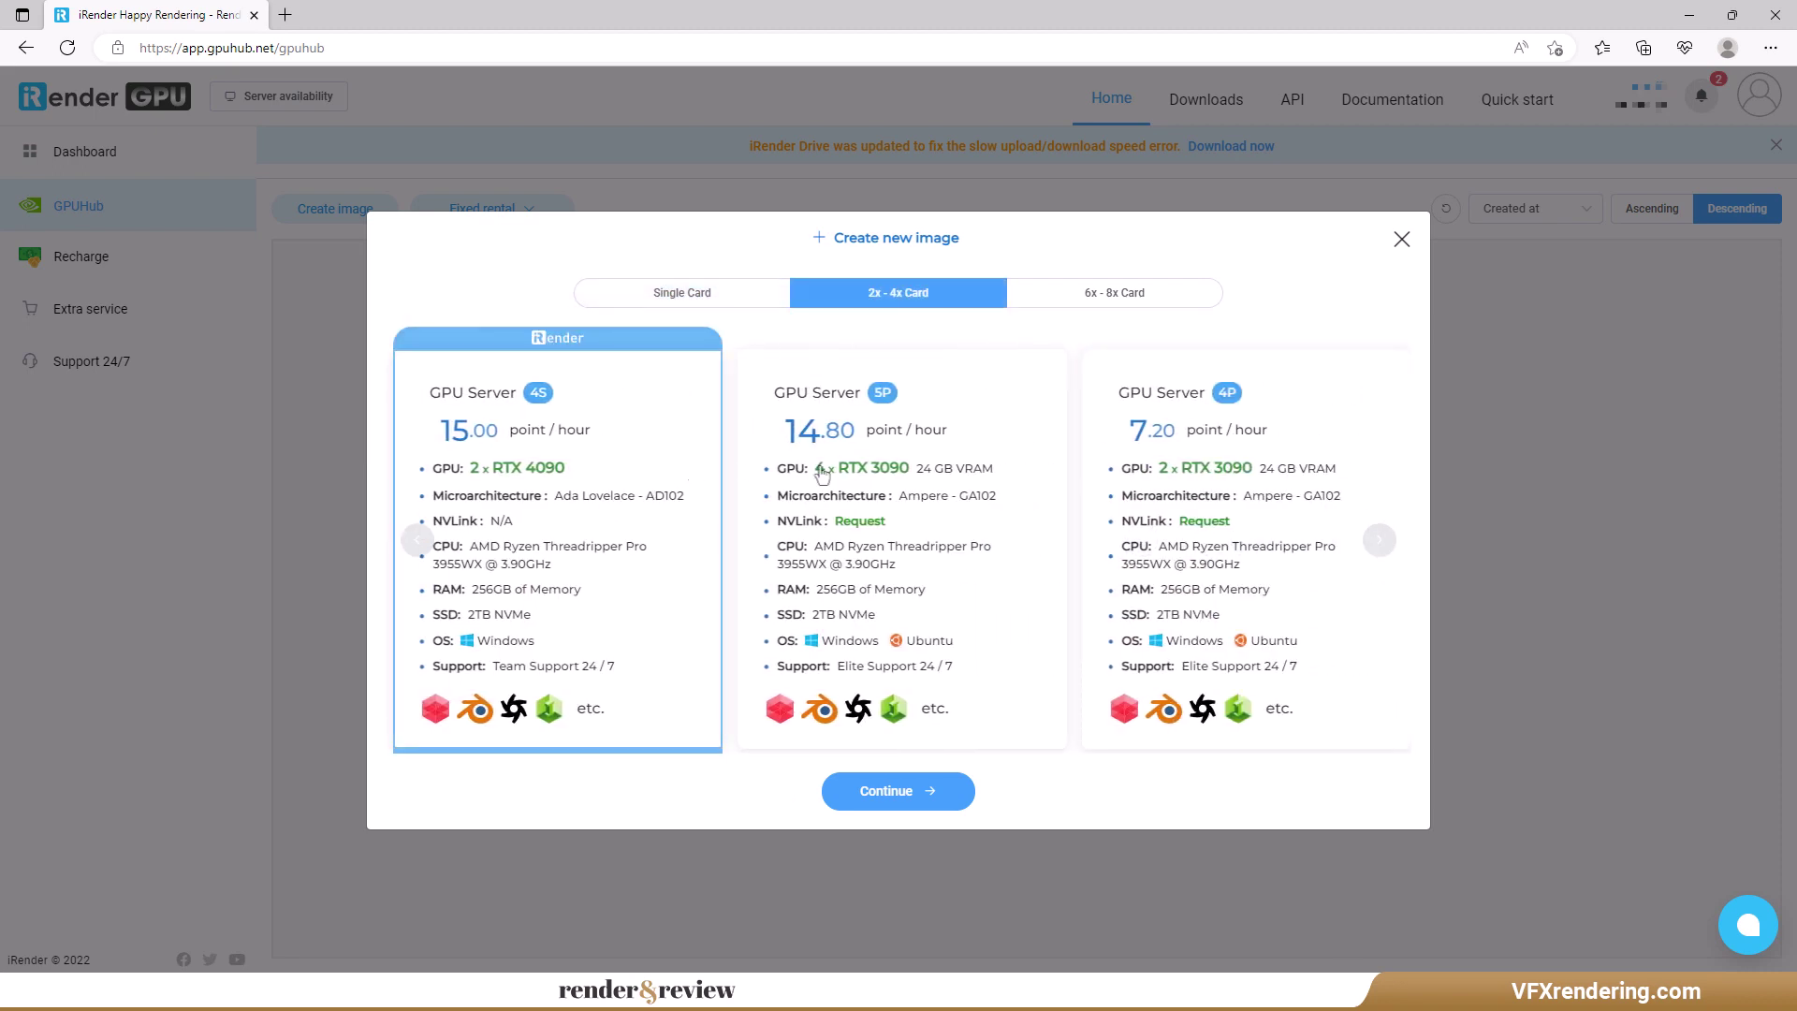
click(822, 475)
click(1108, 474)
click(1121, 292)
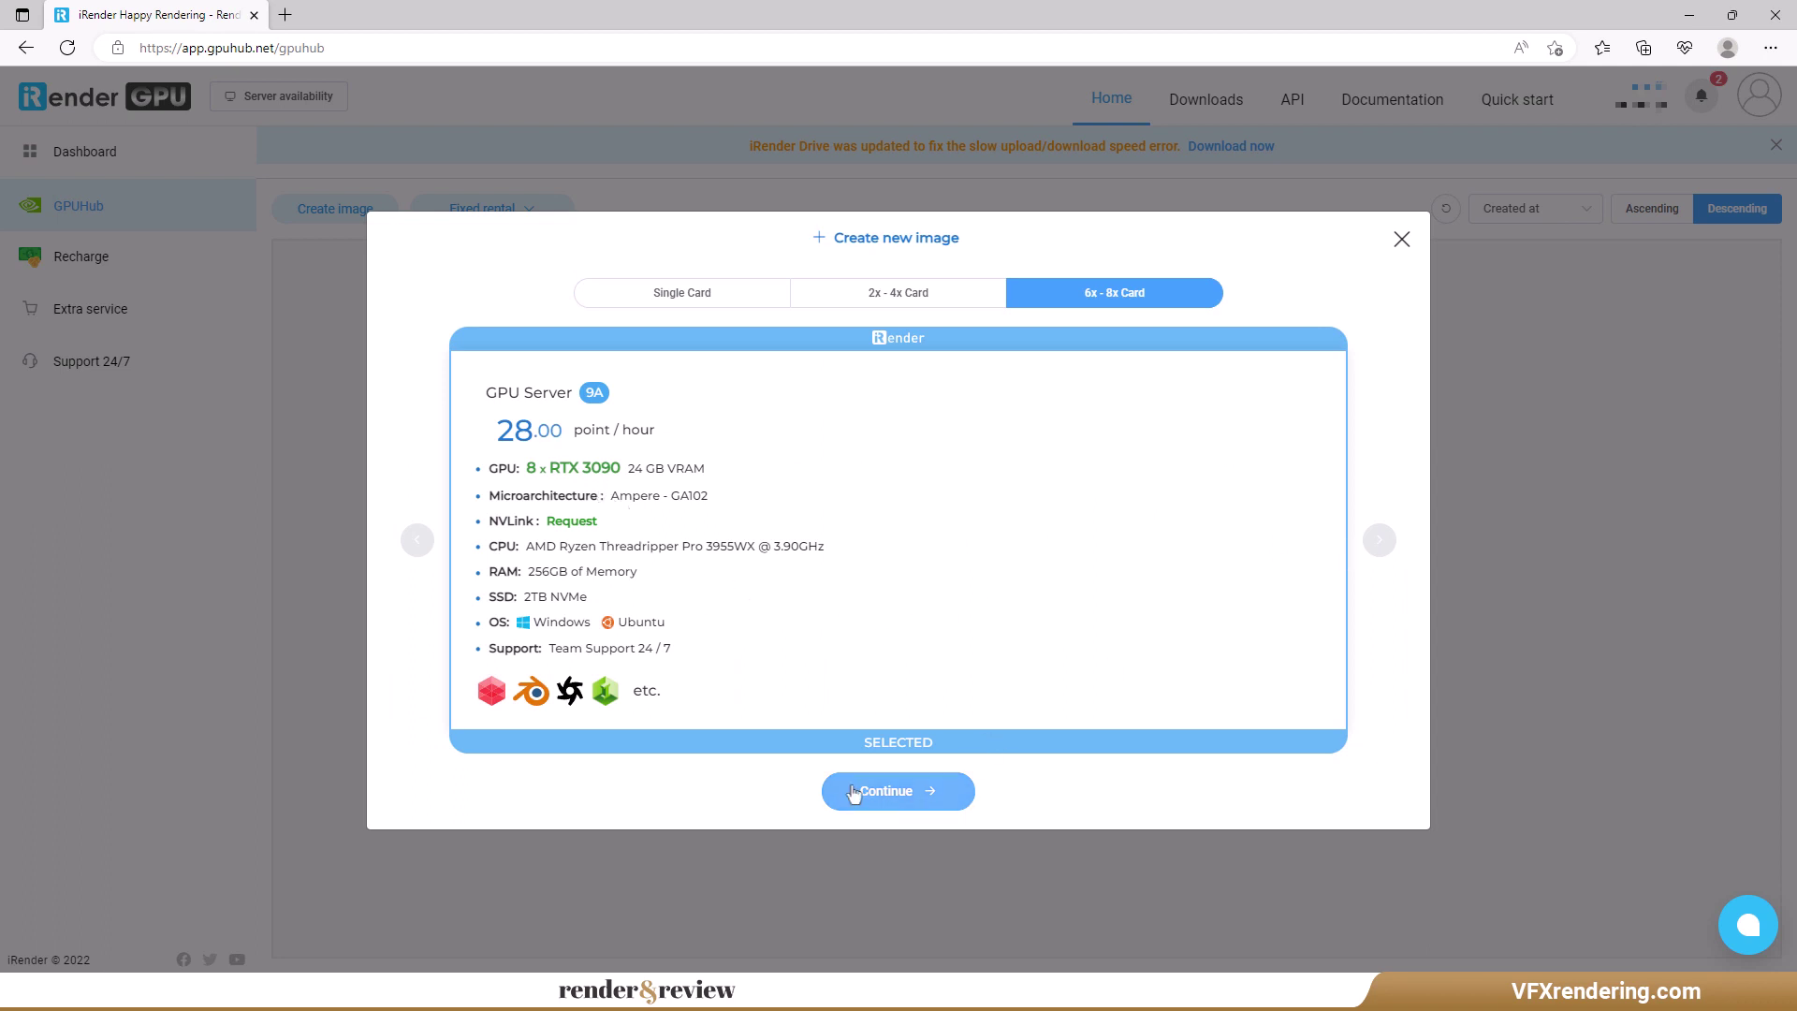
click(853, 792)
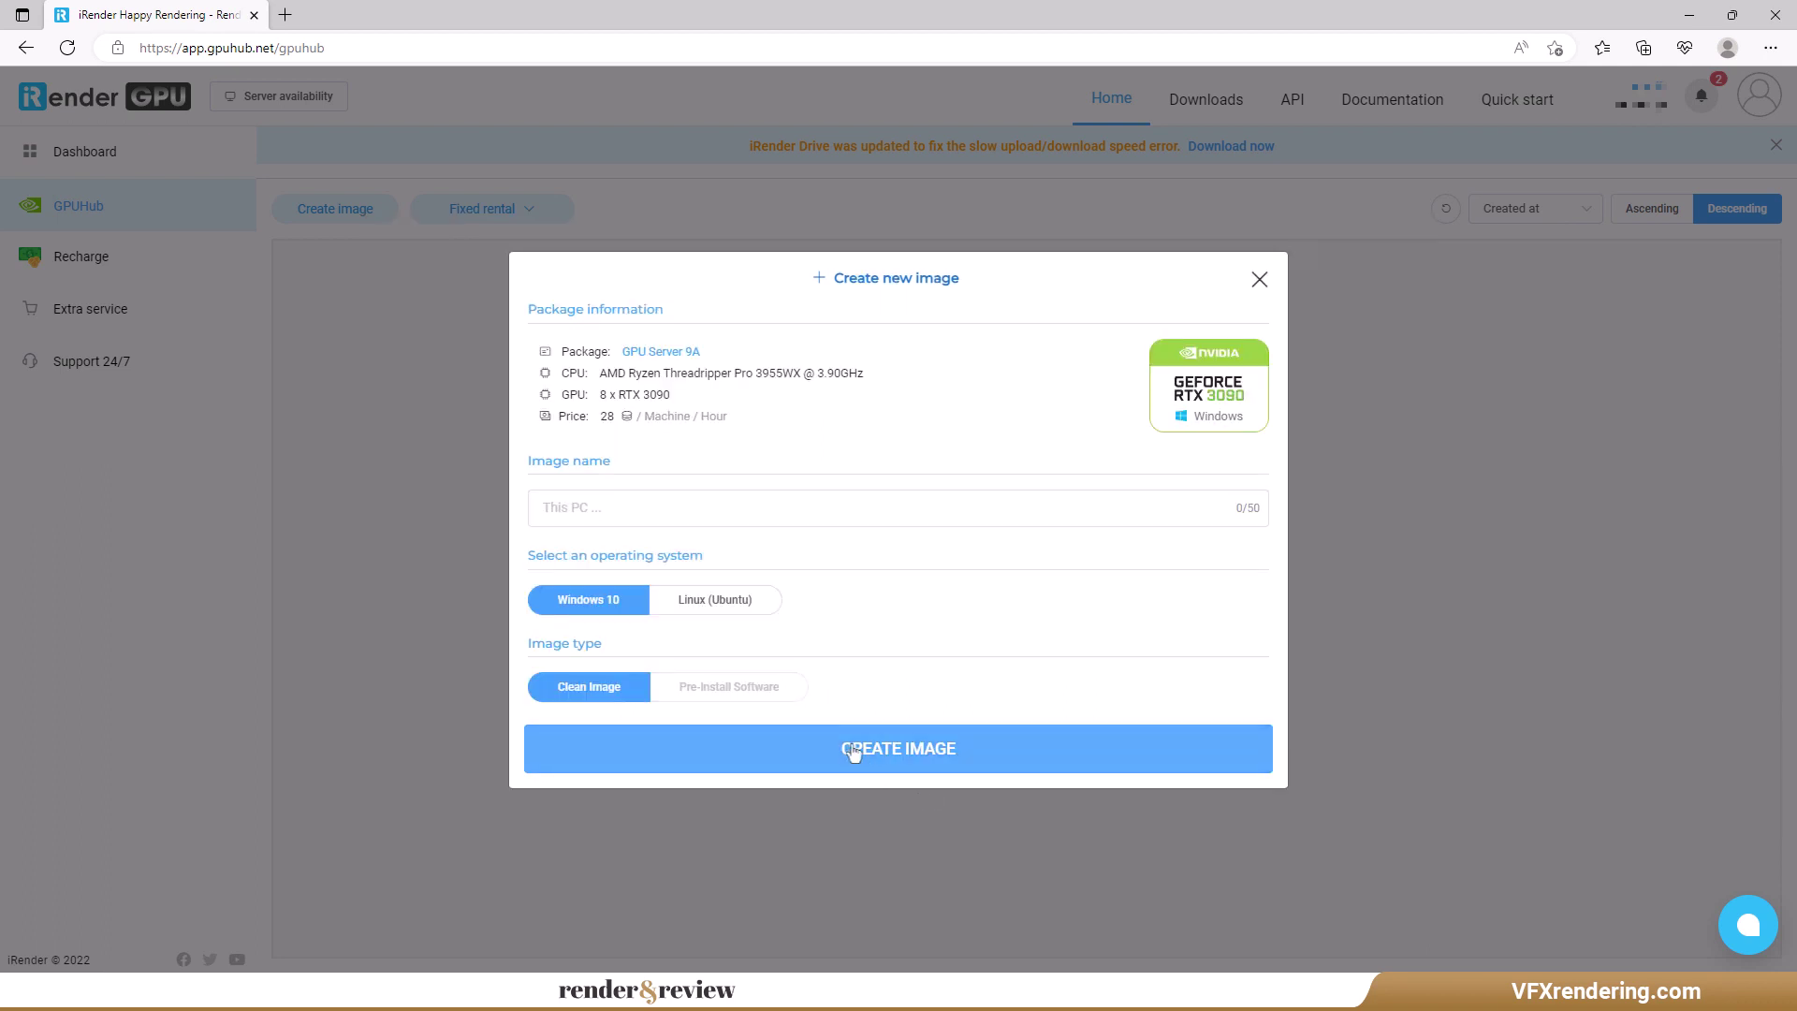
Name the new image 9A and create it.
click(709, 510)
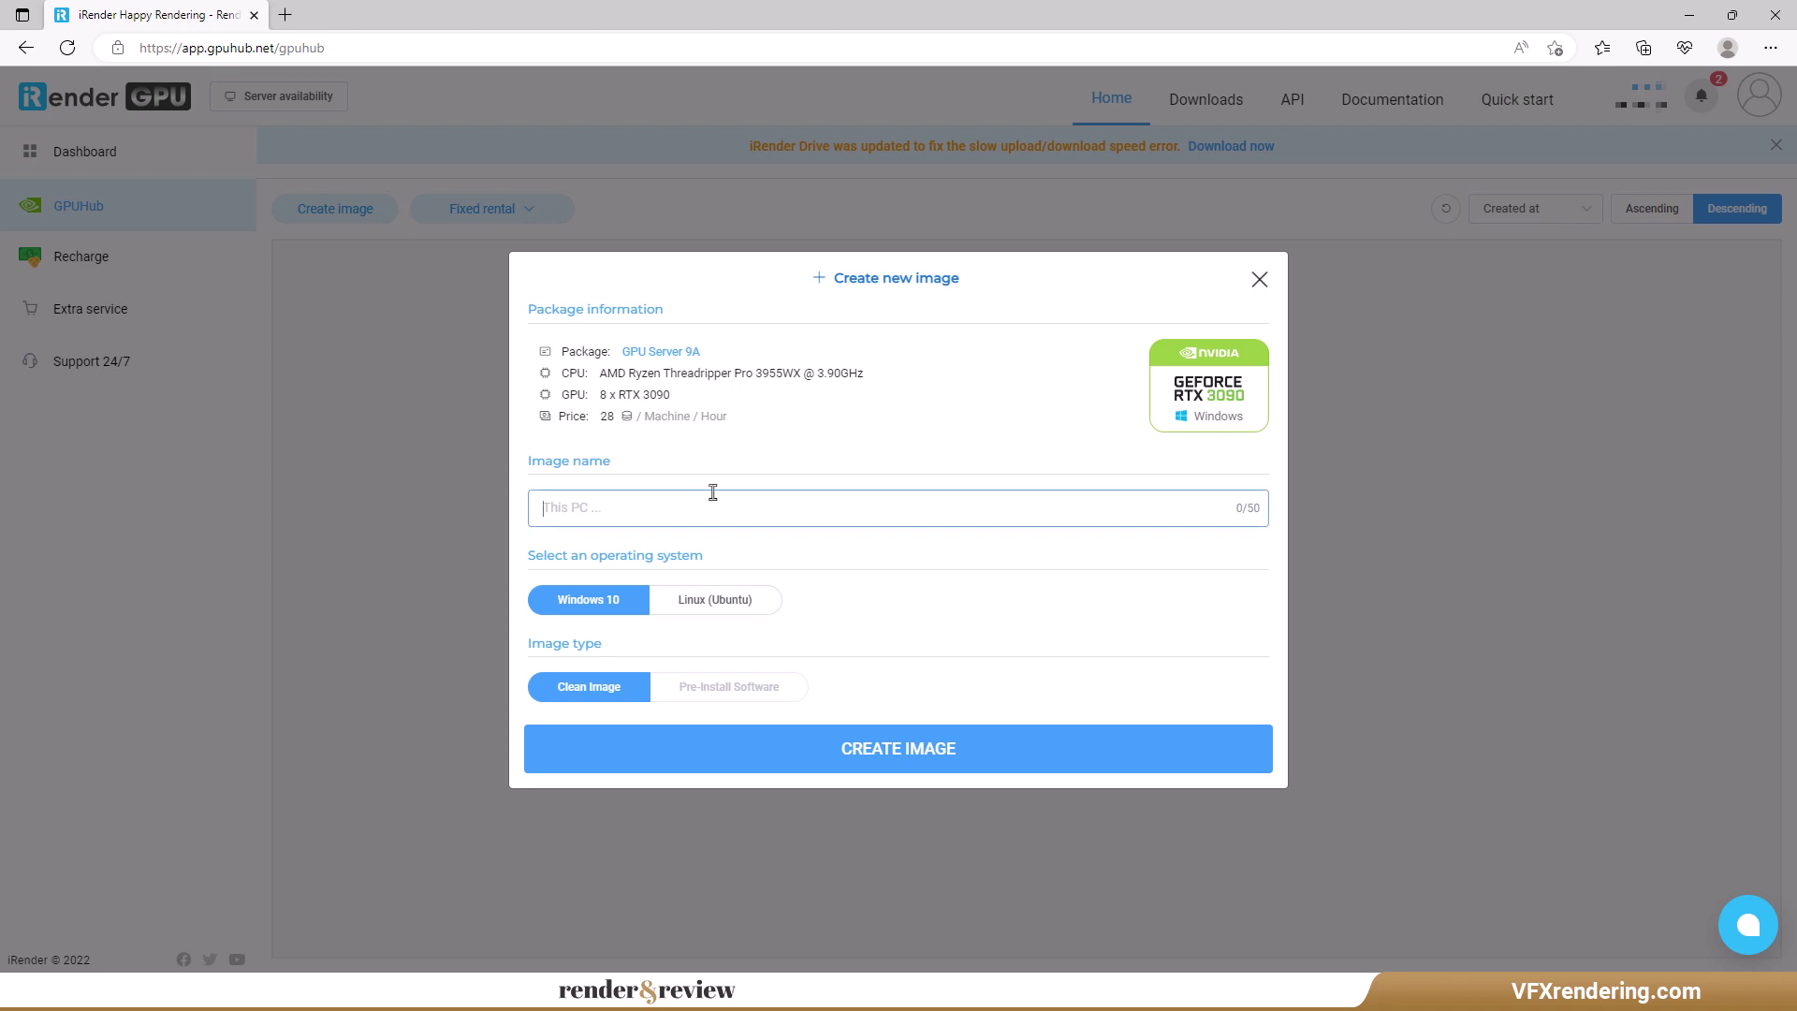
text(9A)
click(933, 758)
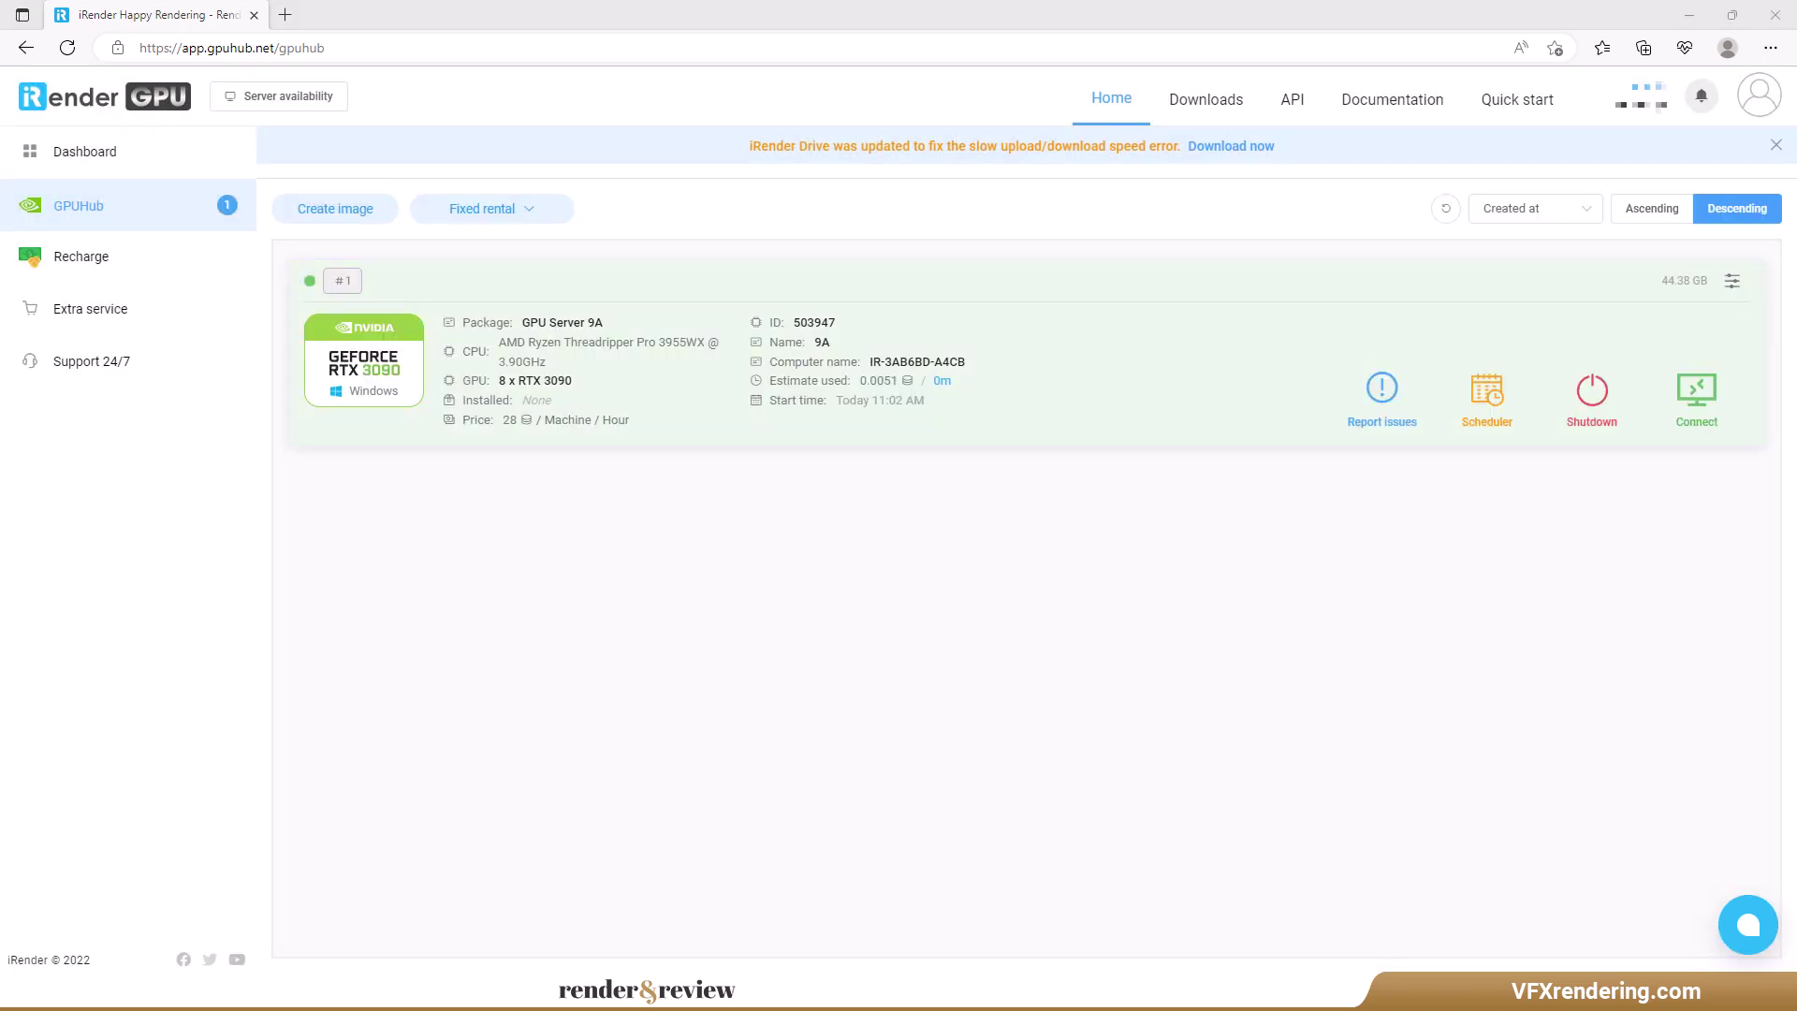
Connect to the remote machine and copy dragon.c4d from Storage (Z:) onto its desktop.
click(1655, 430)
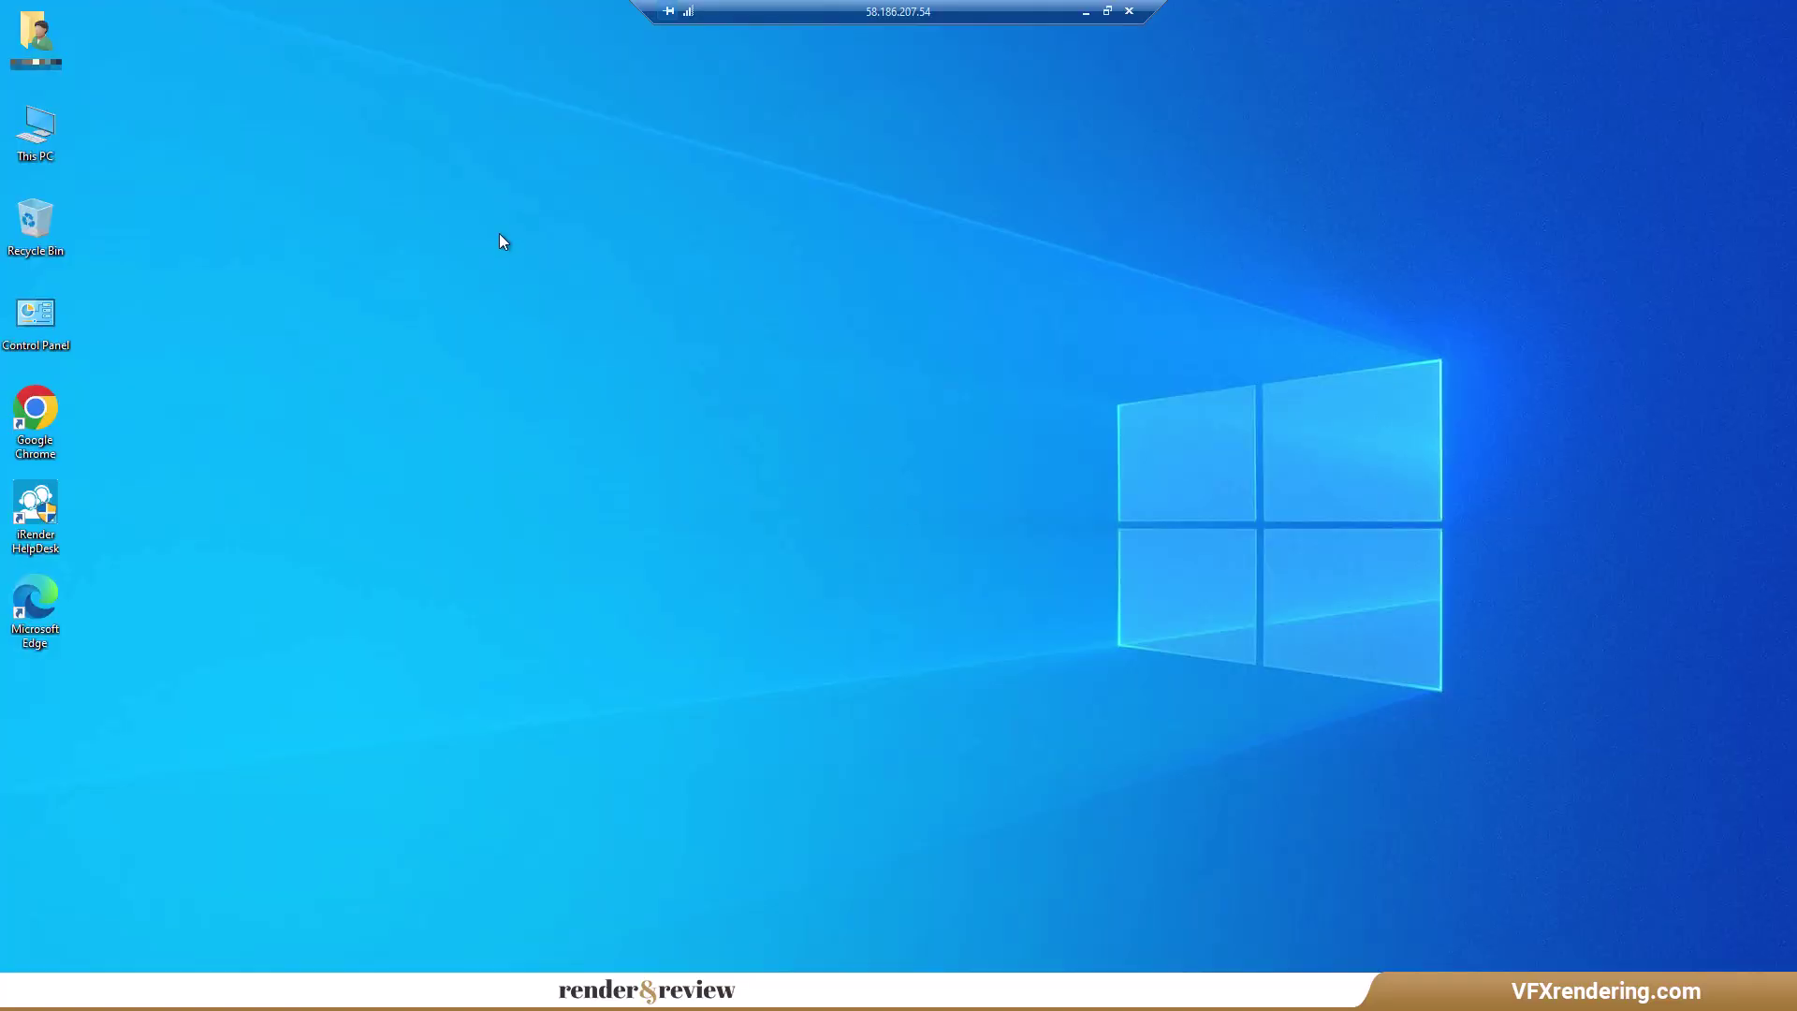
right_click(500, 235)
click(541, 290)
key(super+e)
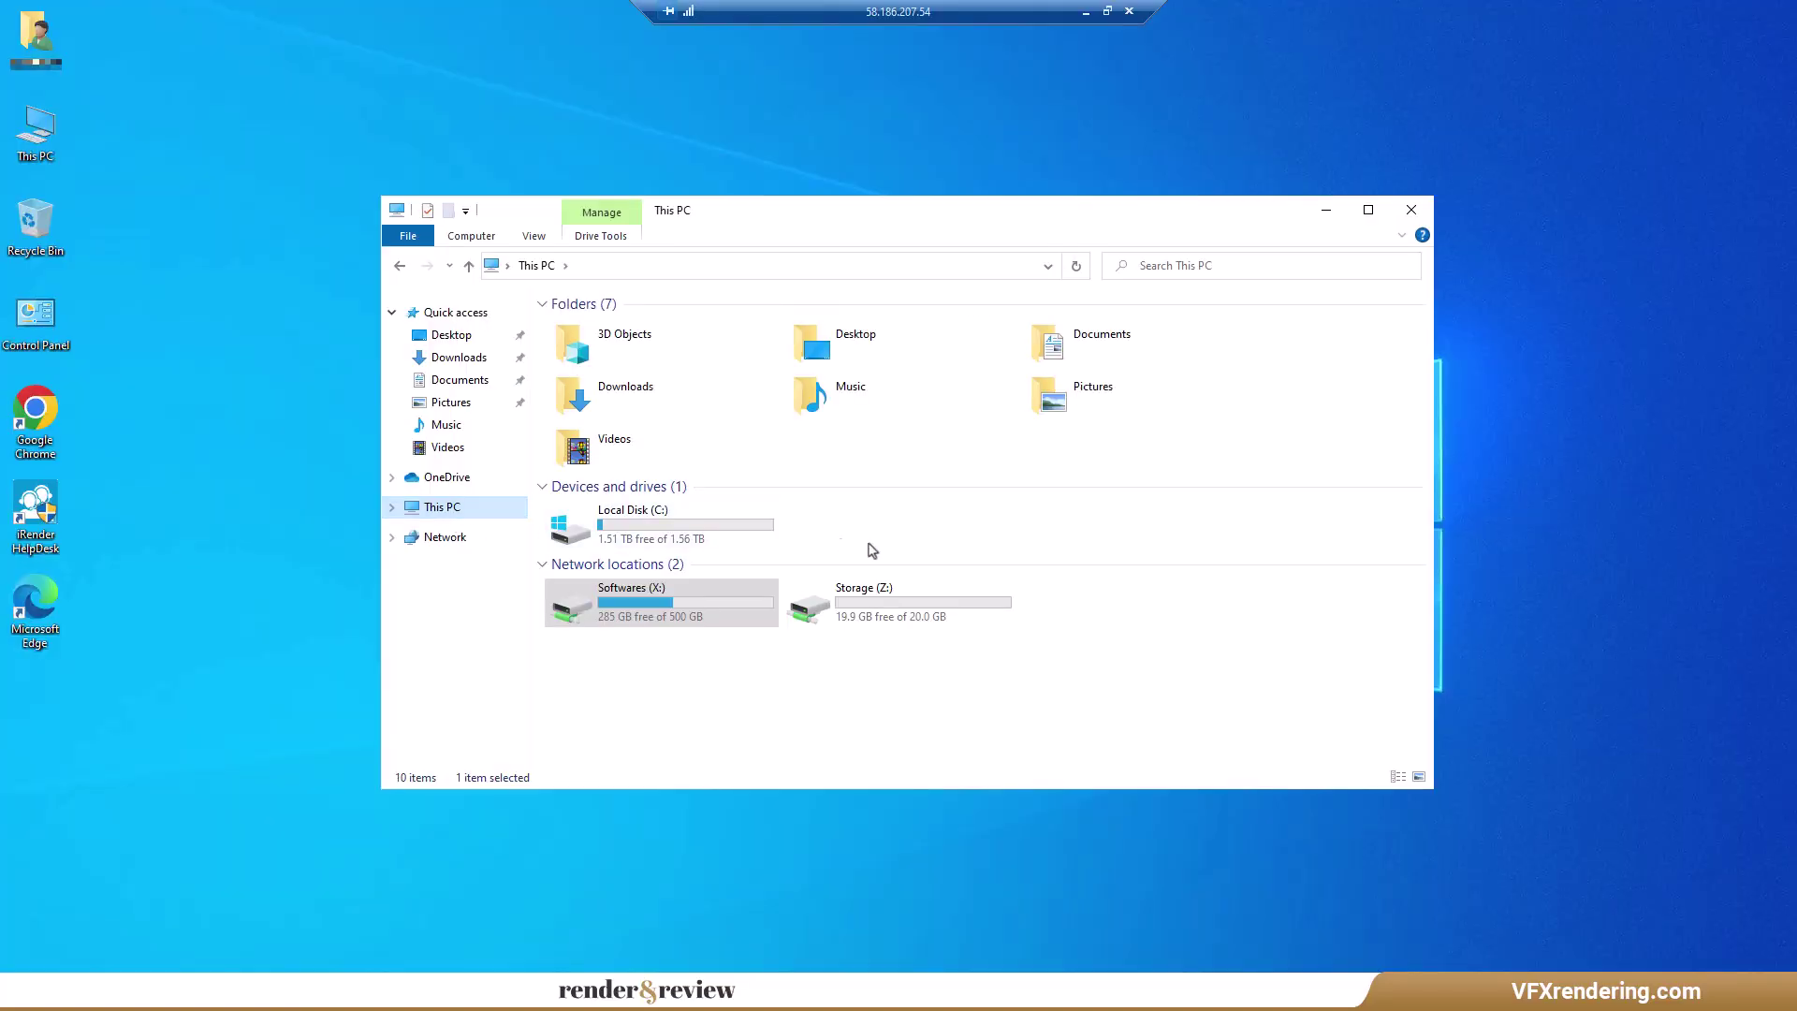
double_click(894, 590)
drag(618, 343, 225, 740)
click(938, 504)
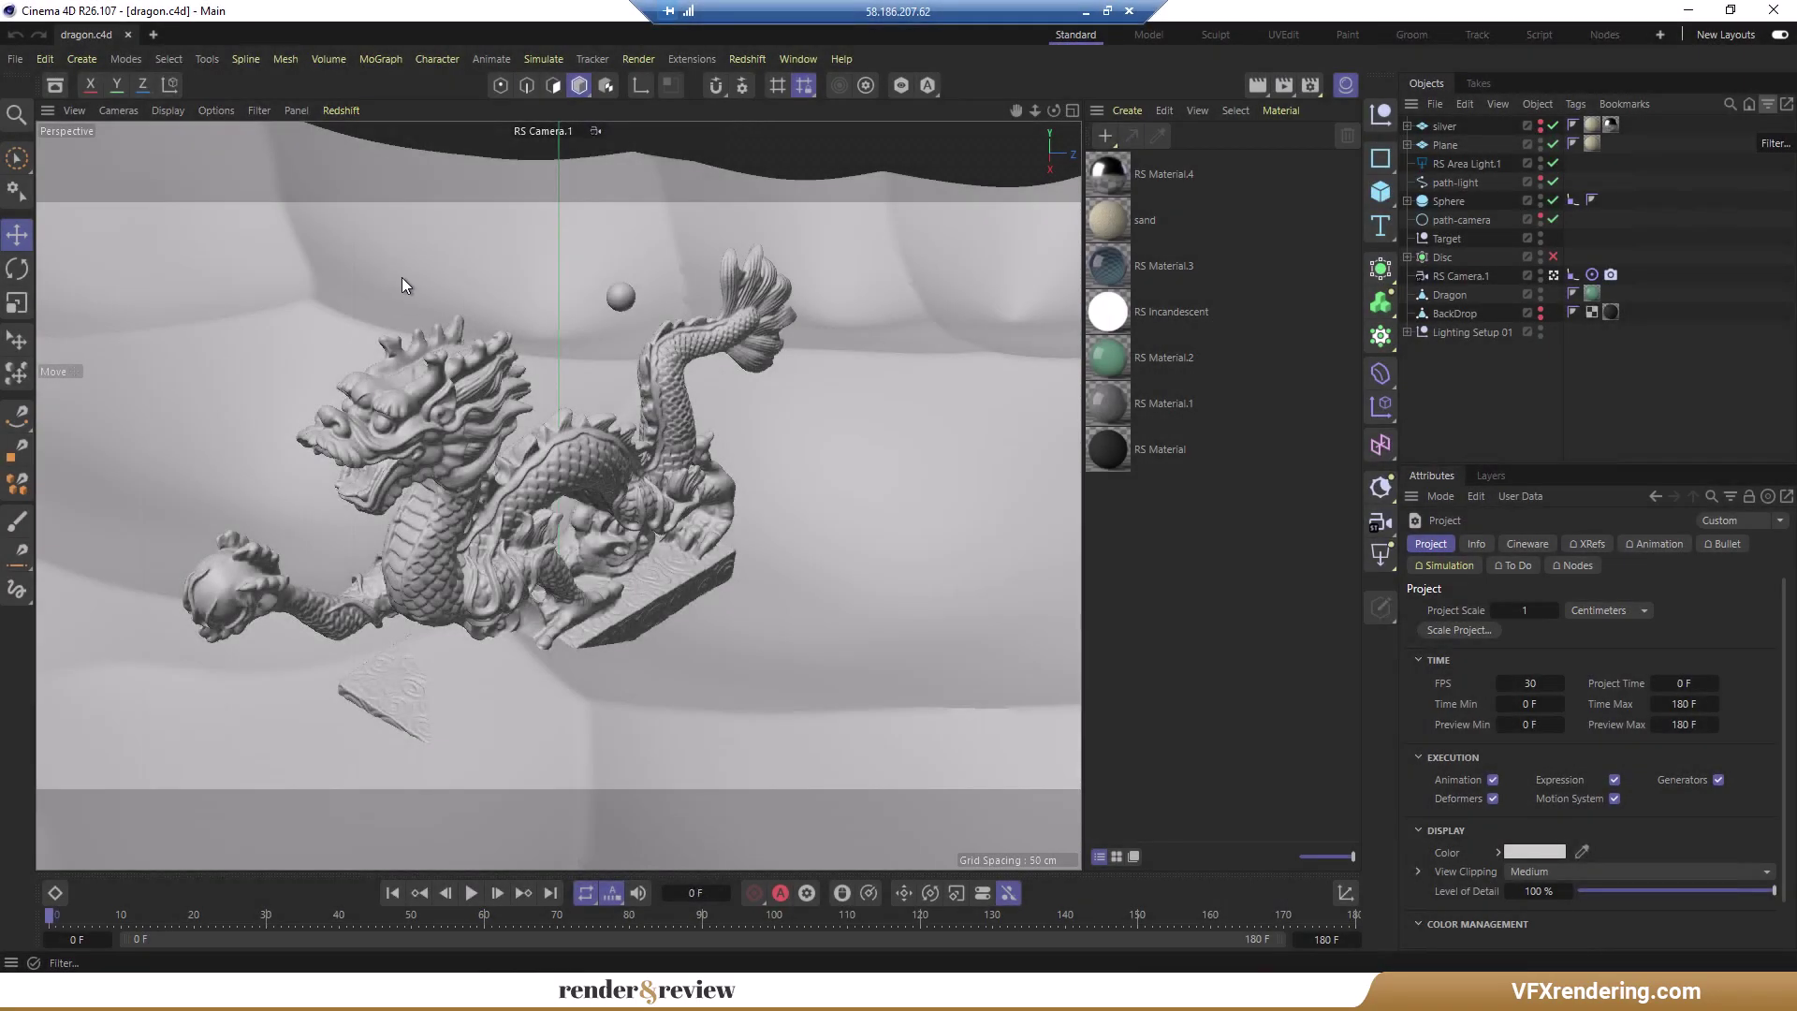
click(15, 58)
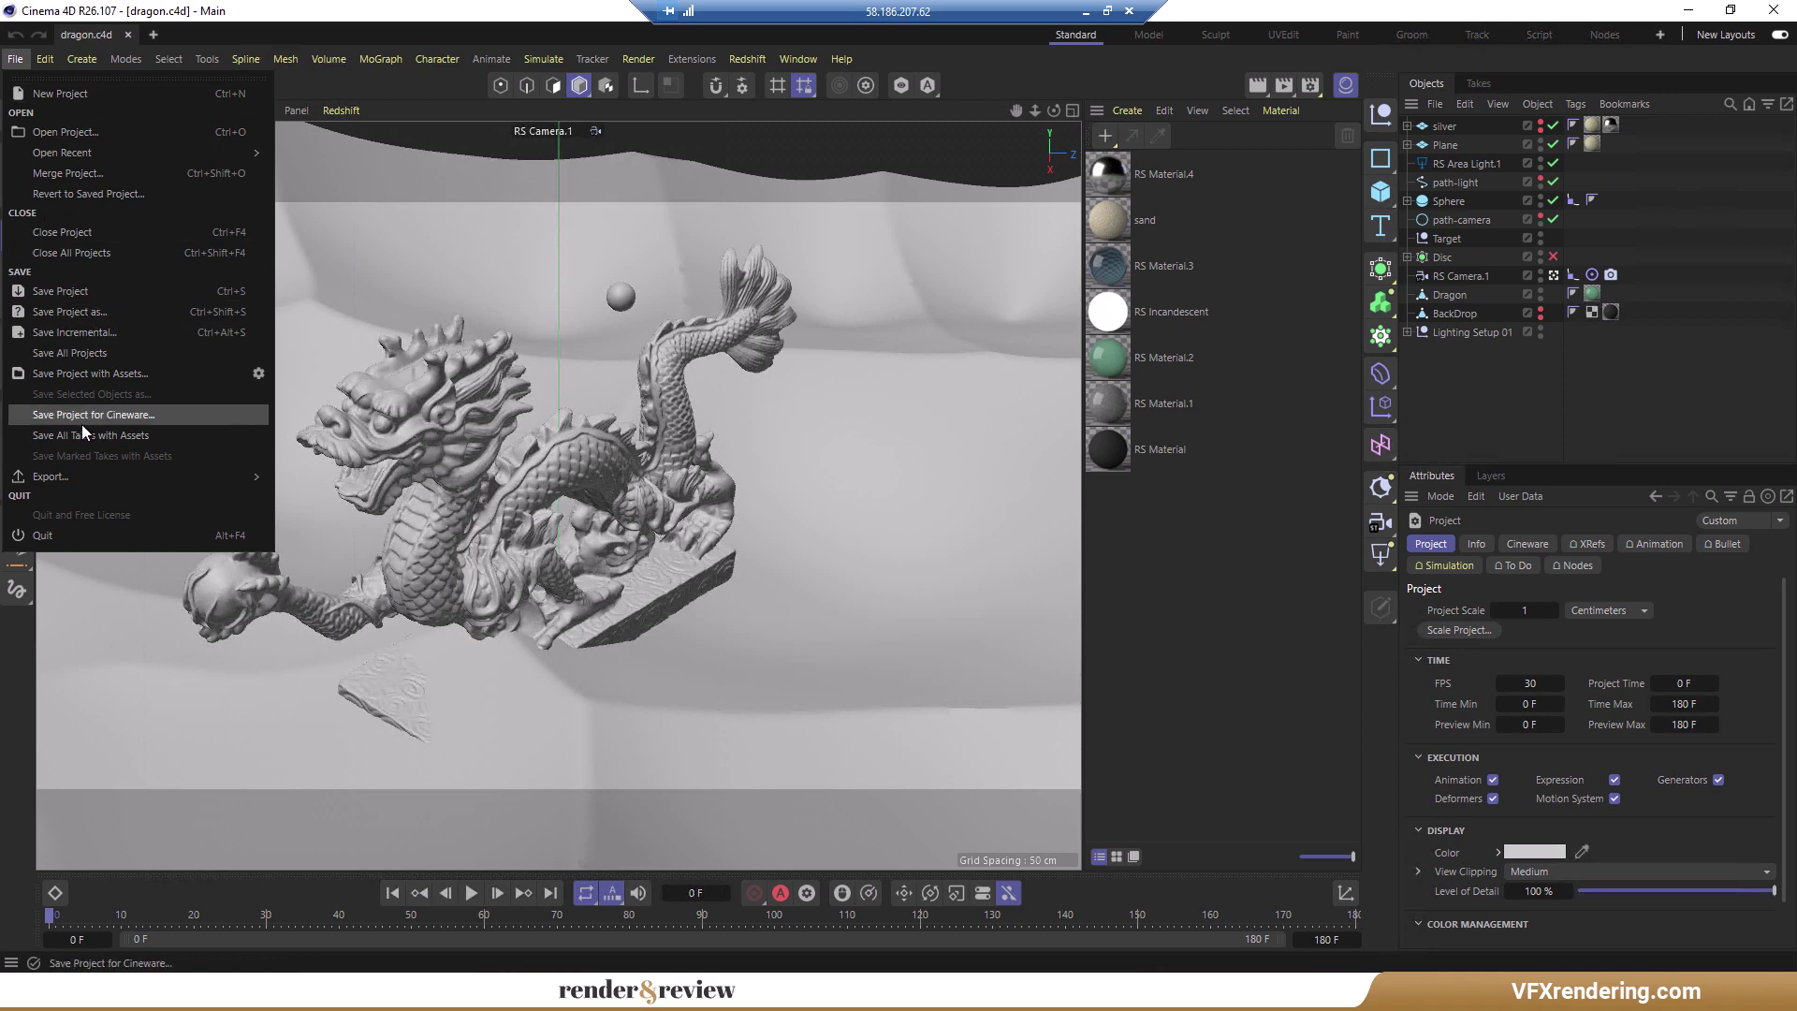
click(45, 58)
click(65, 312)
click(134, 415)
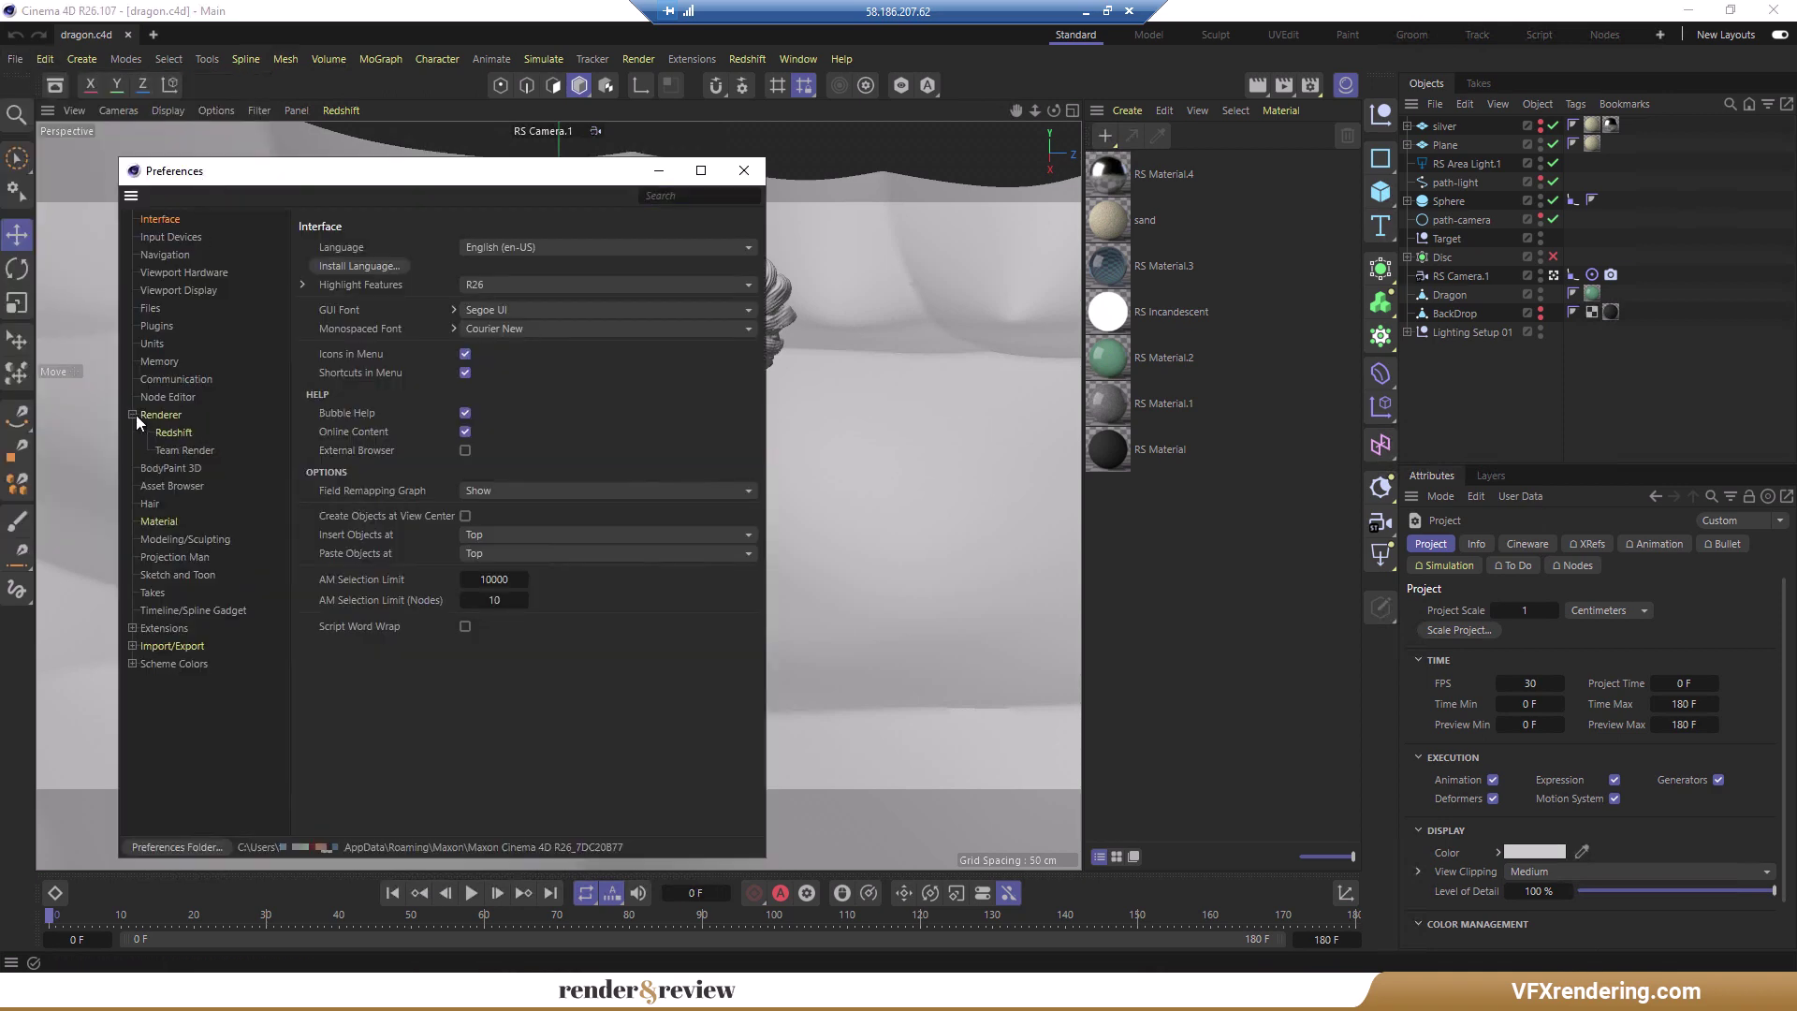
click(172, 433)
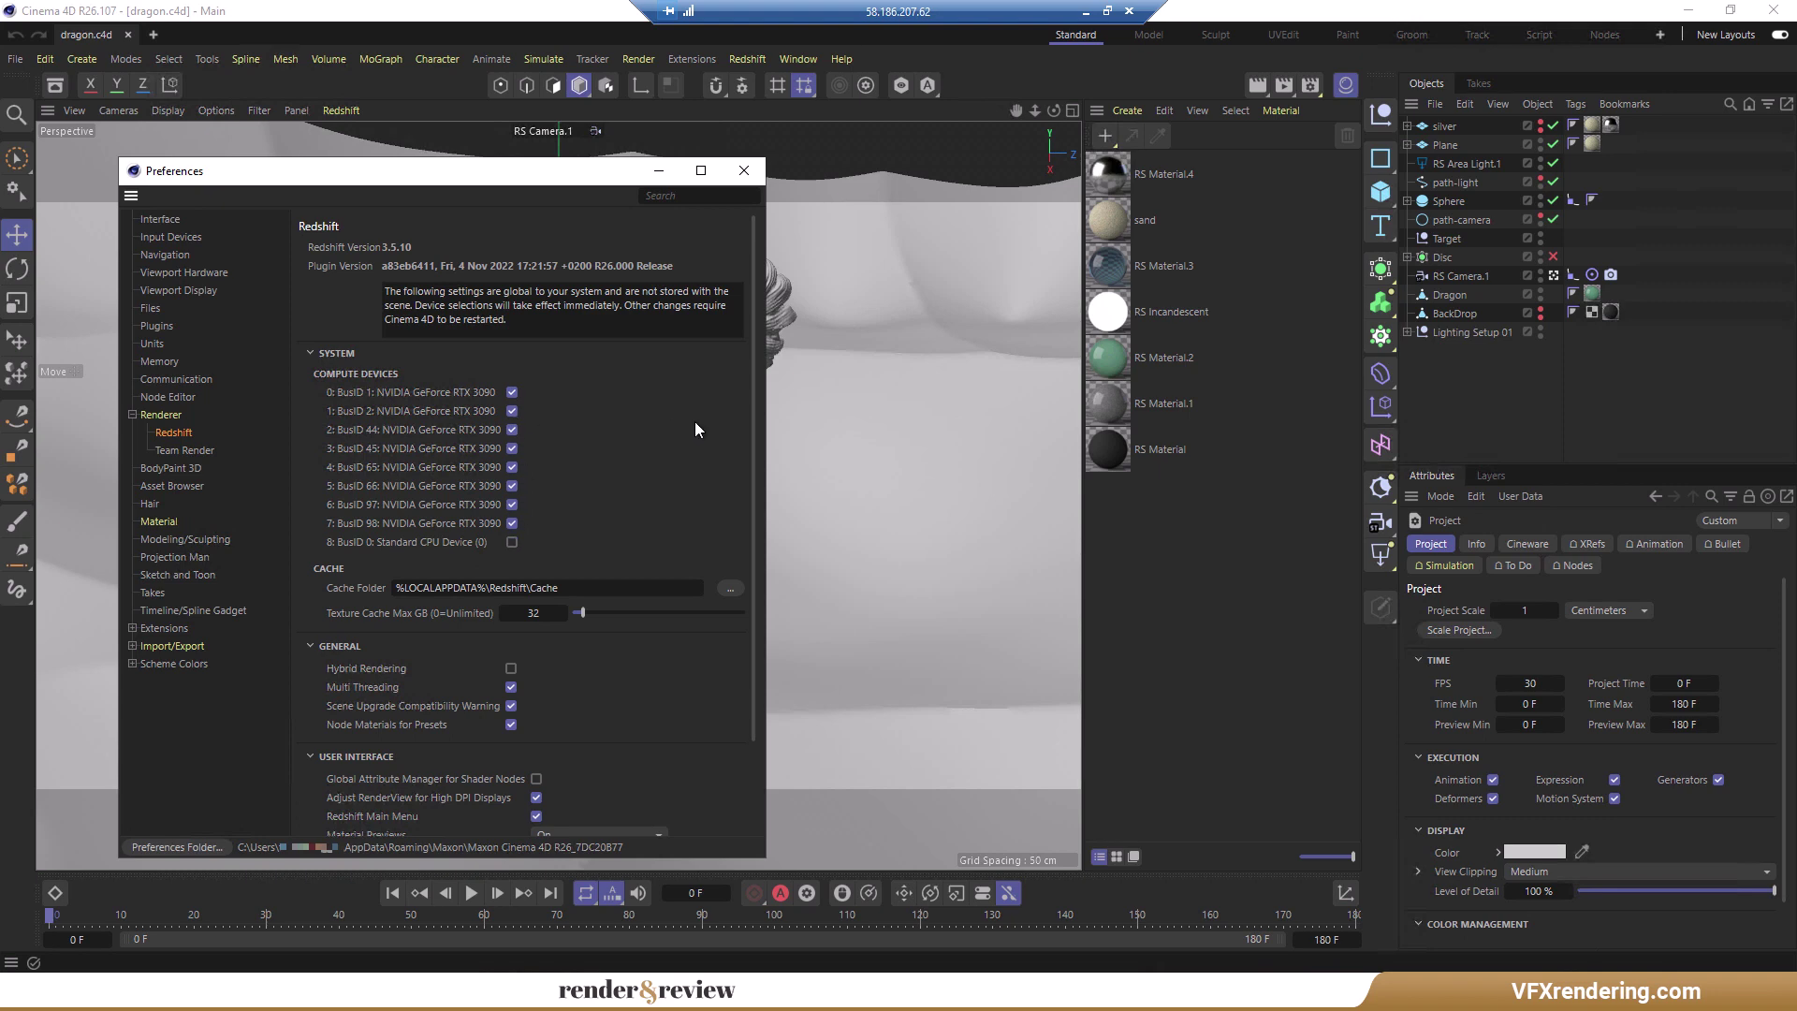
click(743, 176)
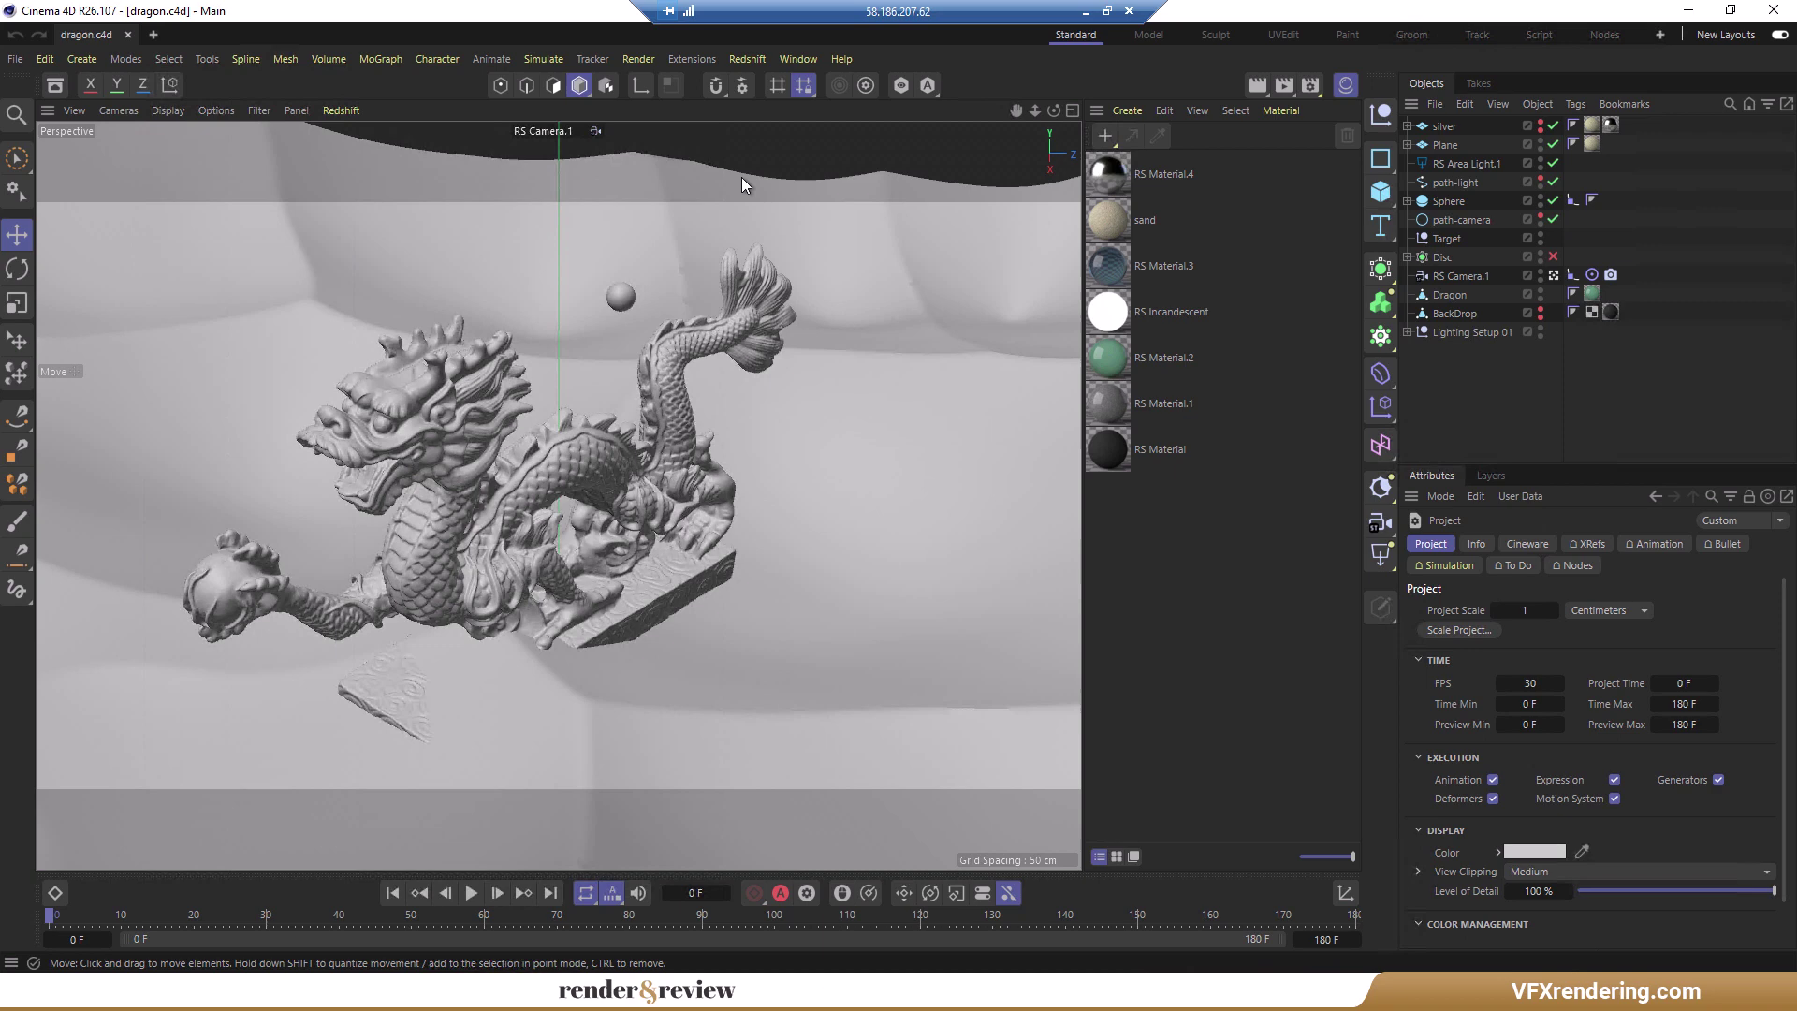
Render all eight 1920x1080 dragon frames to the Picture Viewer and review frames 0–7.
click(1278, 86)
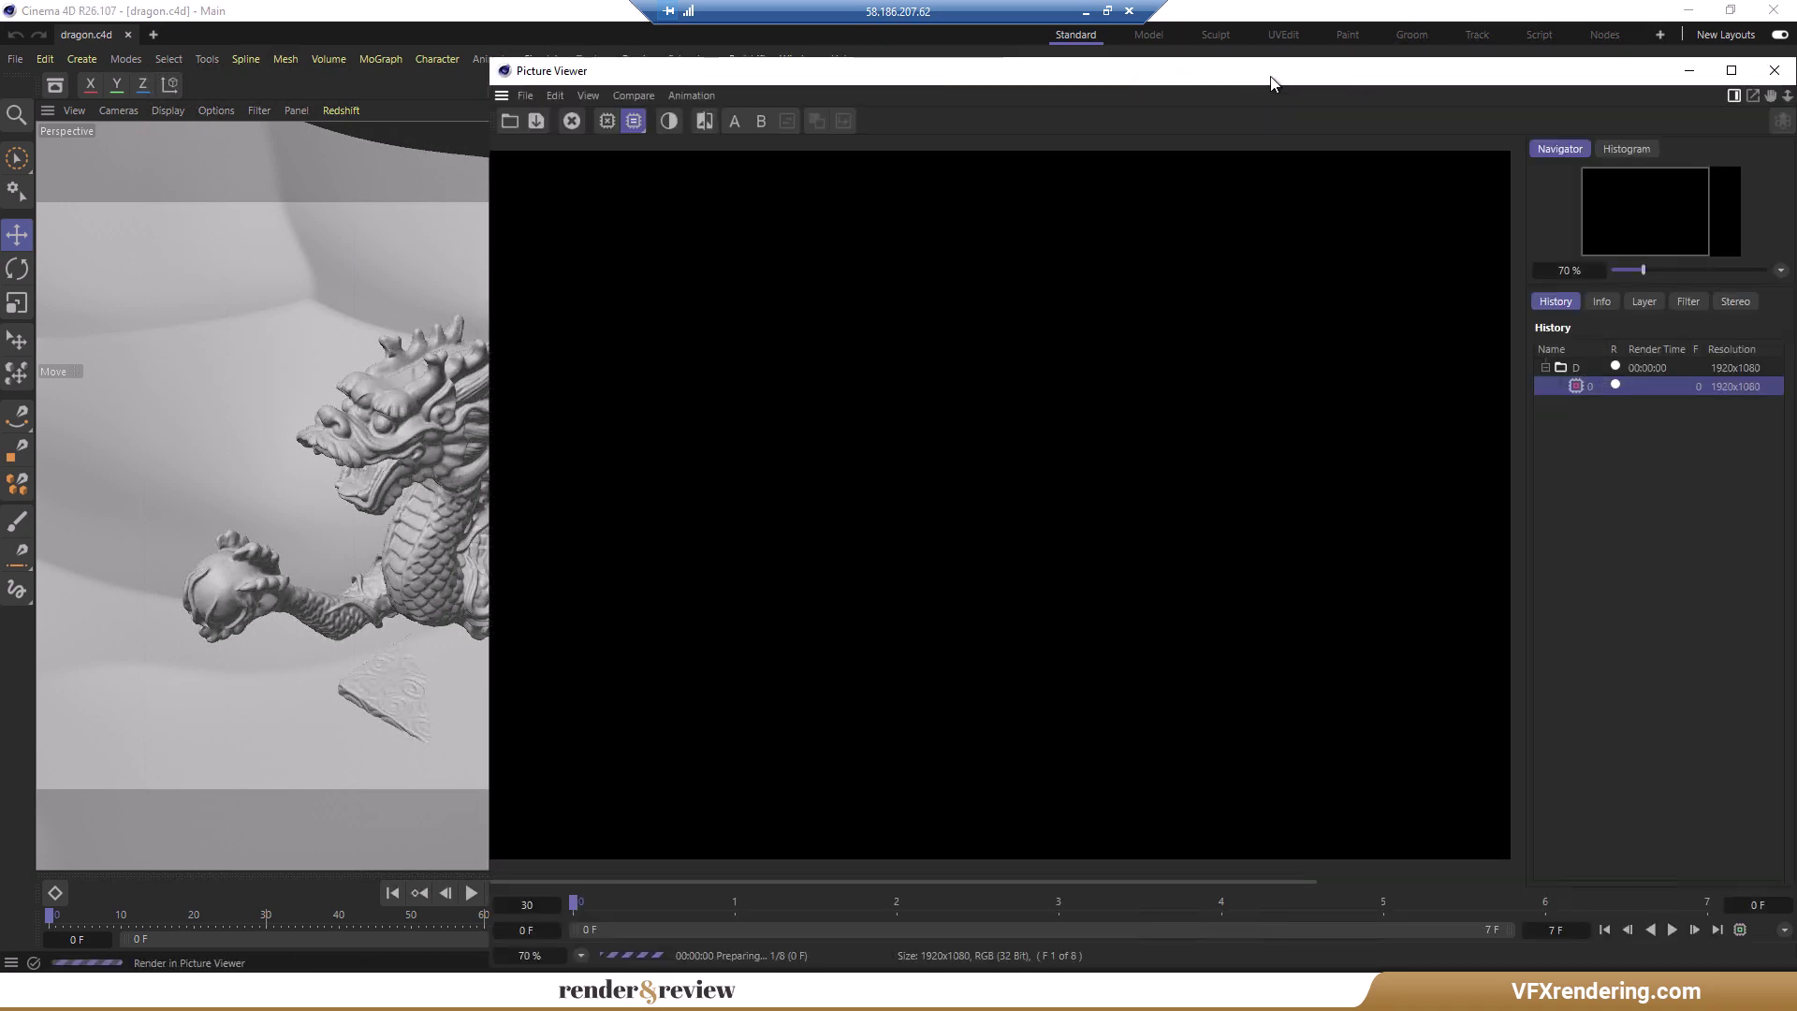
drag(1273, 82, 955, 56)
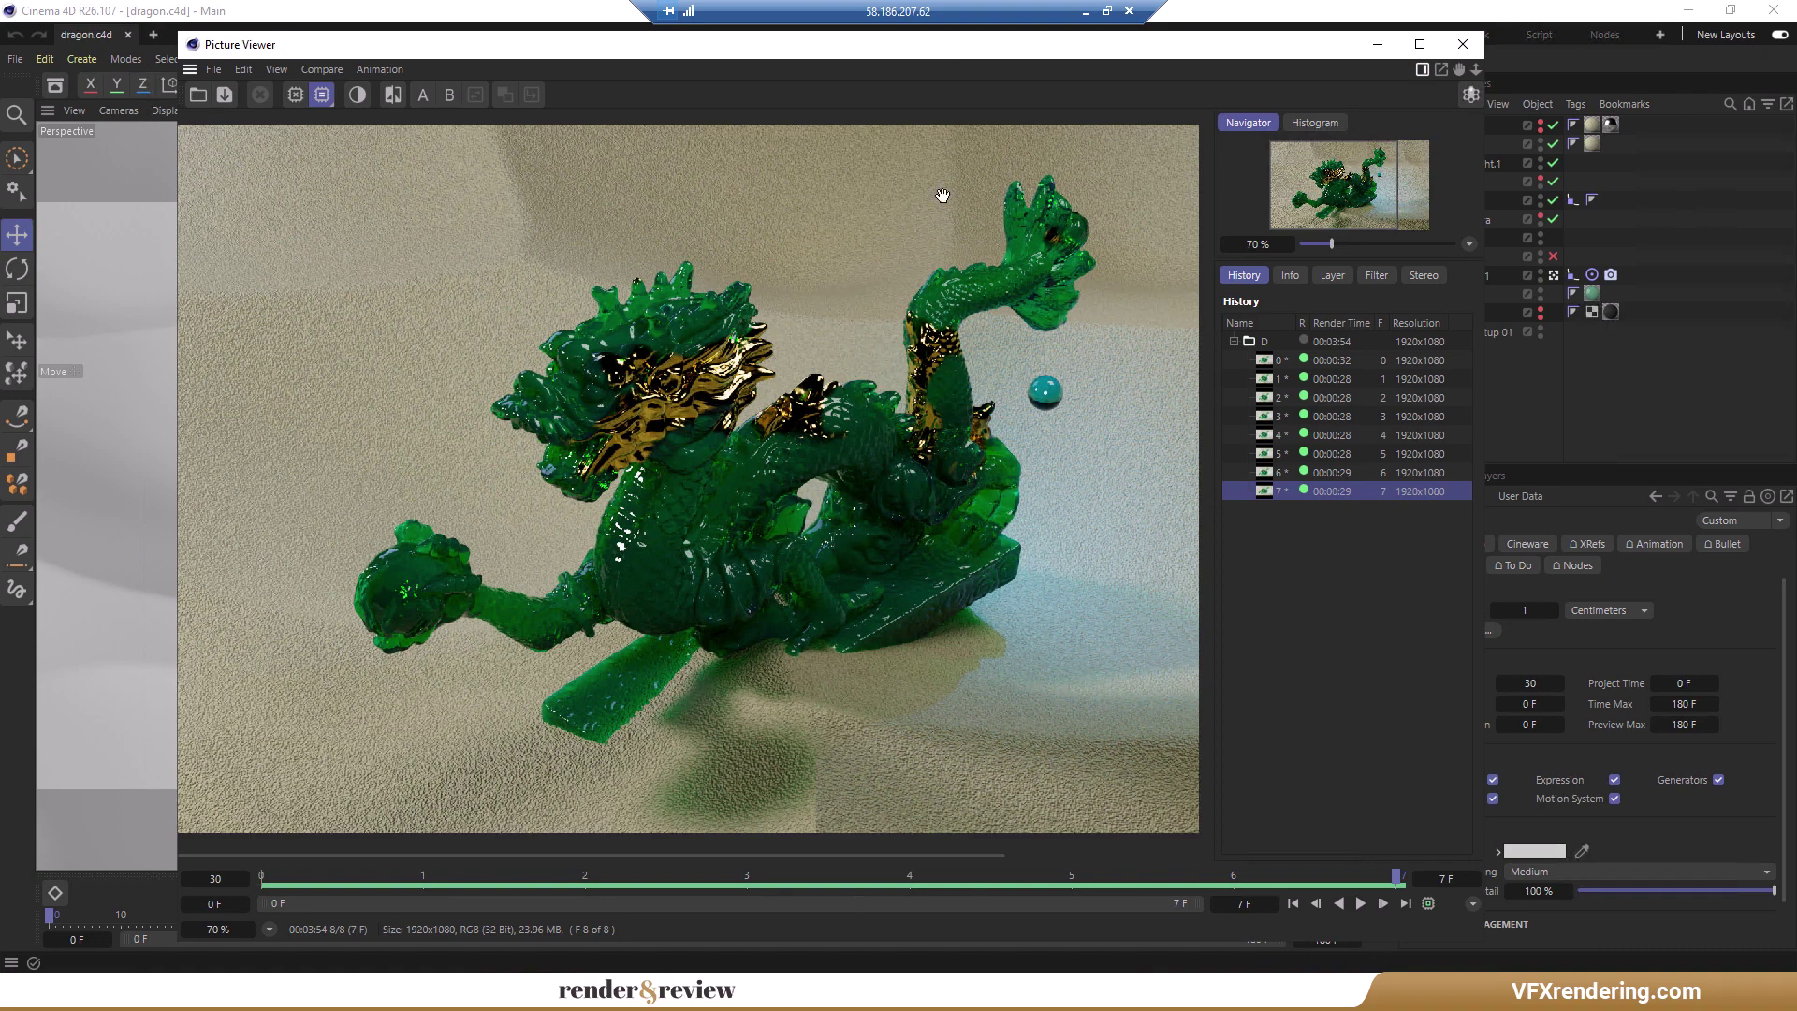
click(1319, 365)
click(1330, 378)
click(1330, 415)
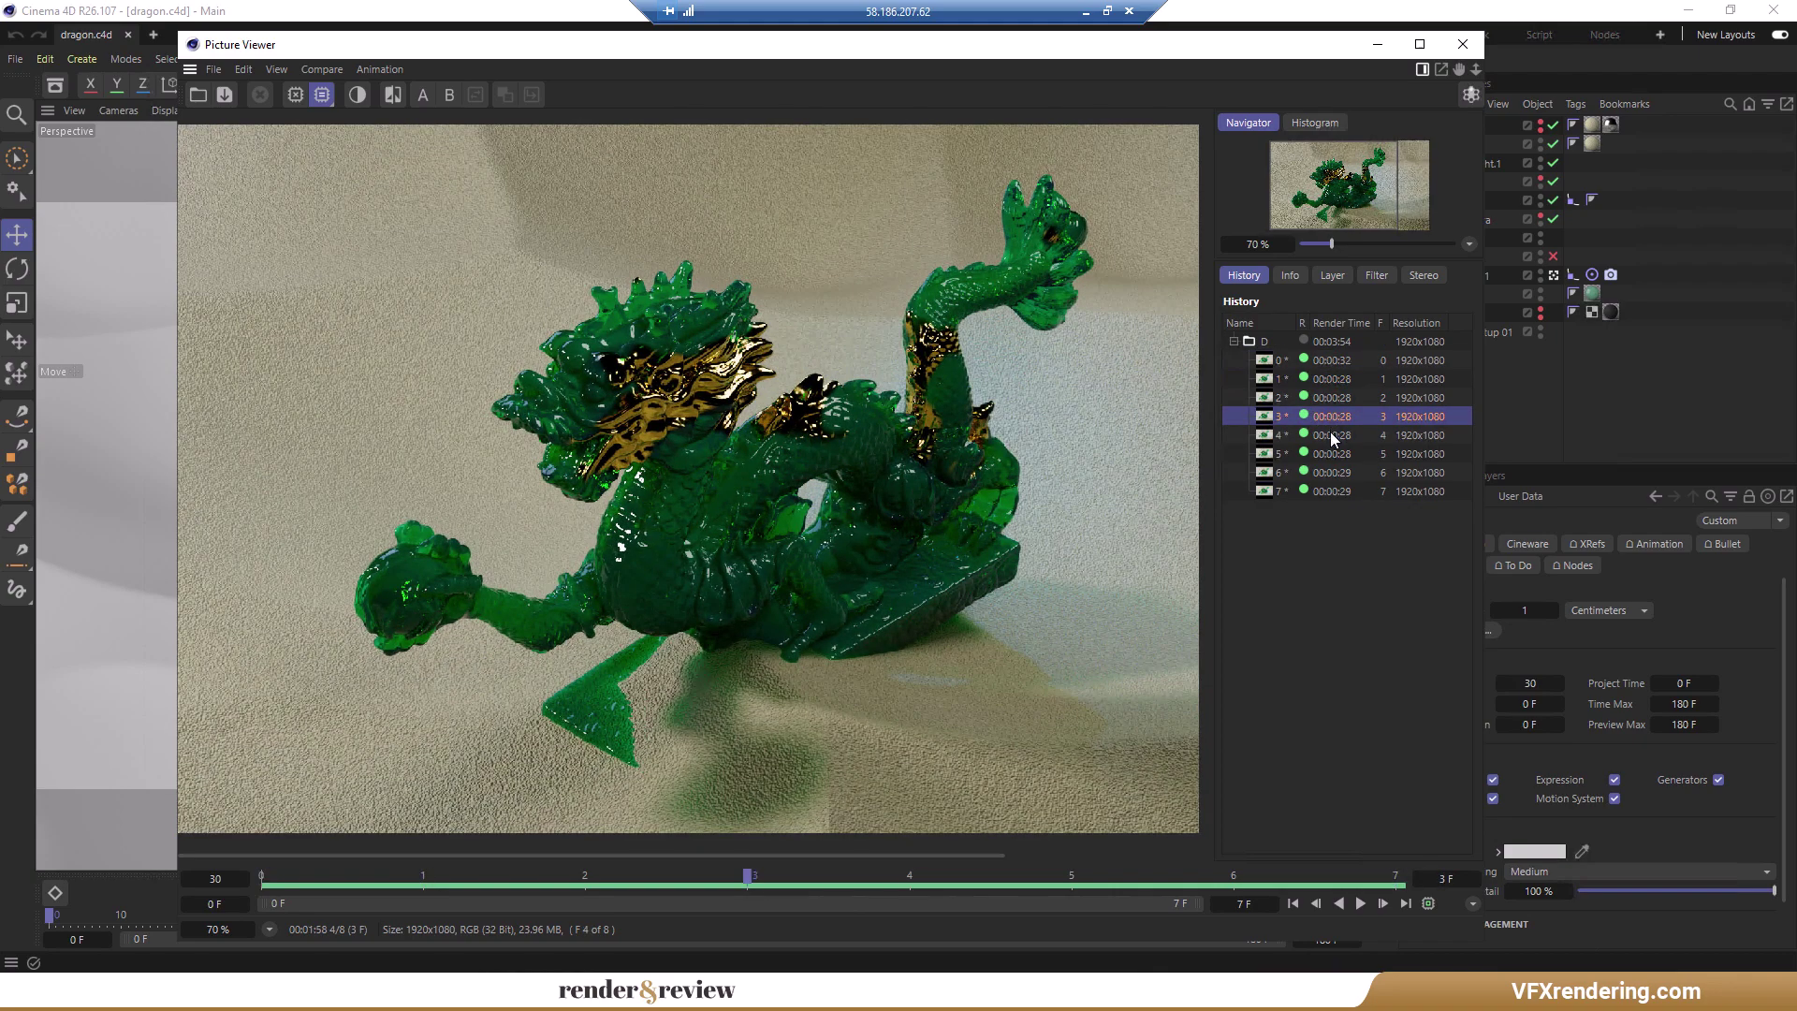
click(1330, 436)
click(1339, 473)
click(1340, 491)
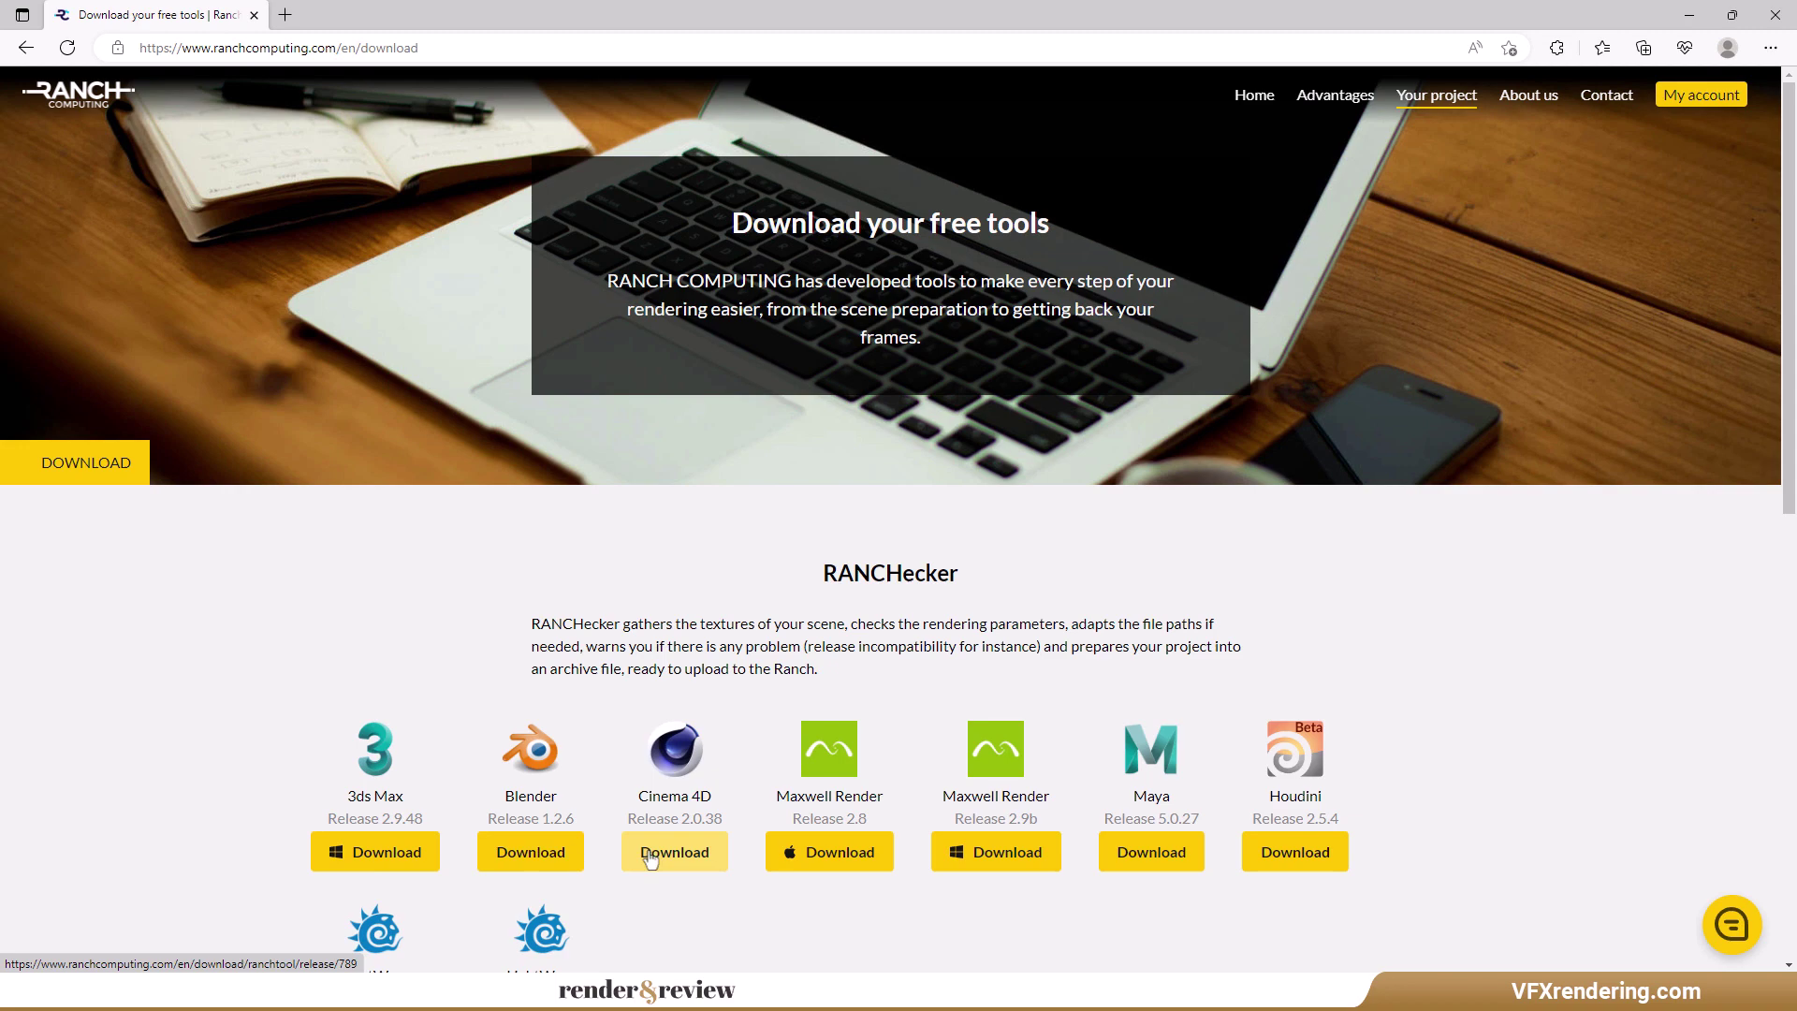
Scroll the download page to review the RANCHecker Cinema 4D and RANCHSync downloads.
scroll(1301, 845, down, 5)
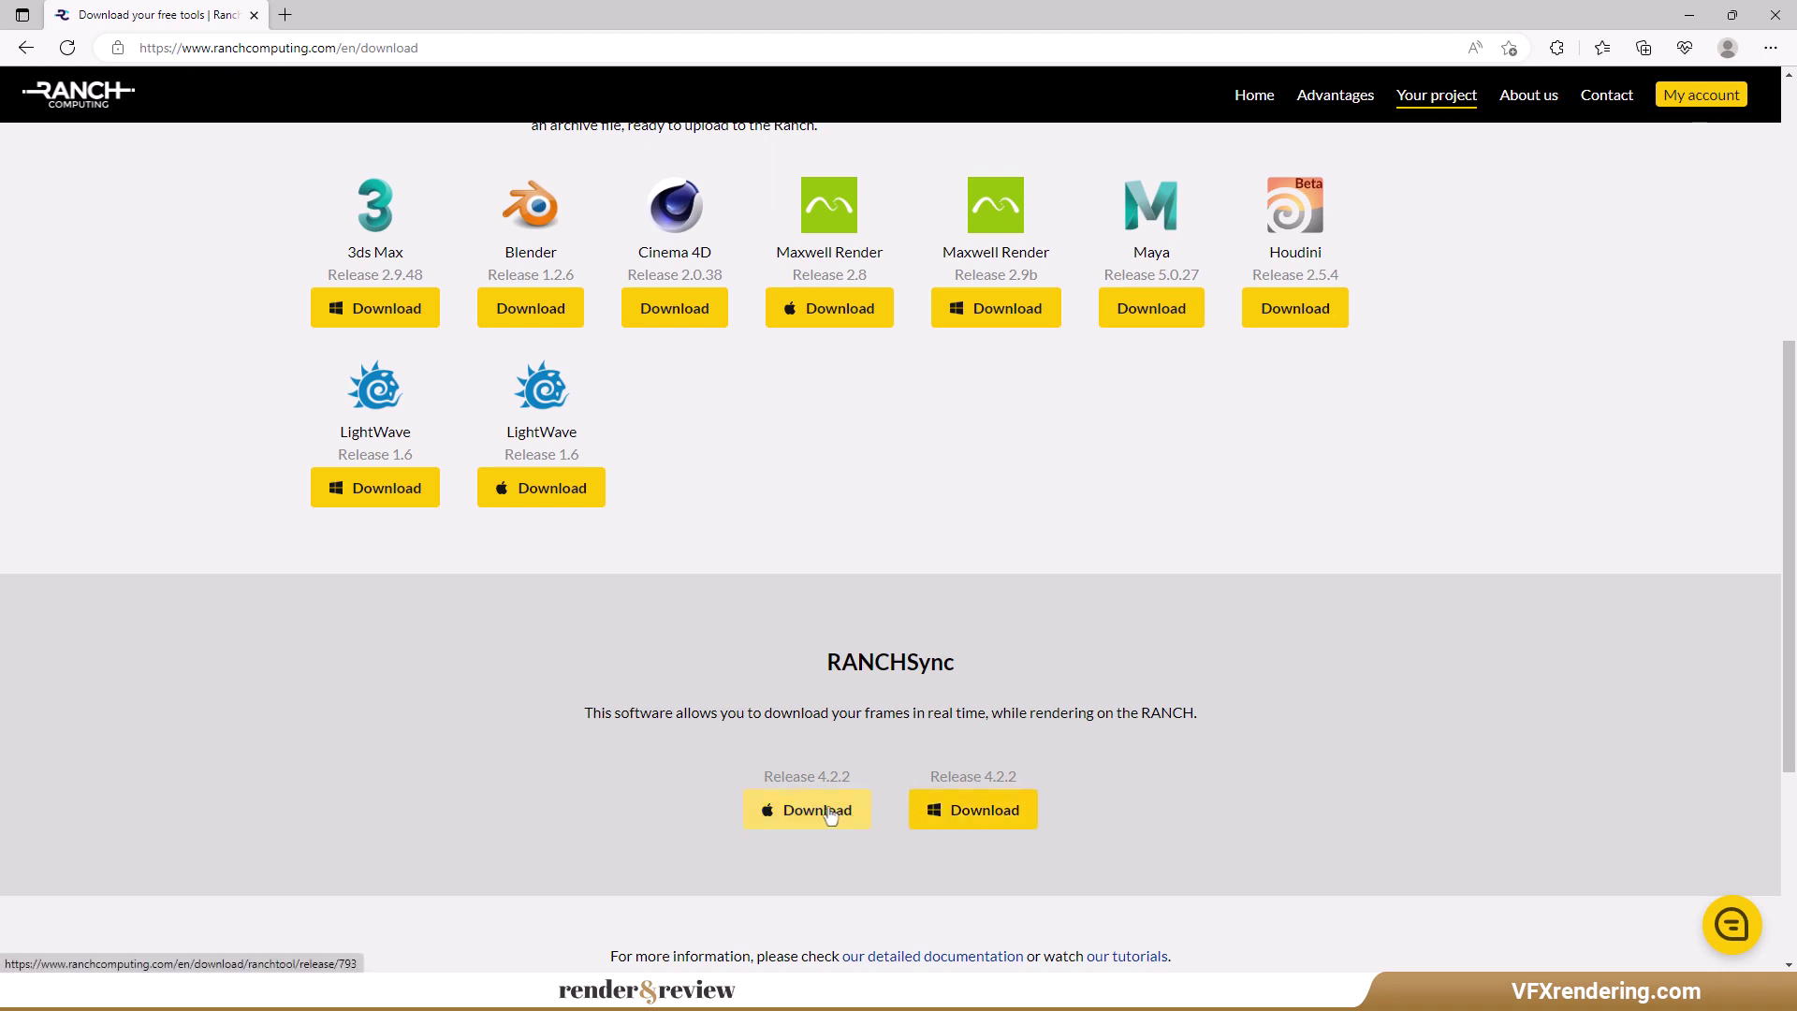
scroll(1109, 790, up, 1)
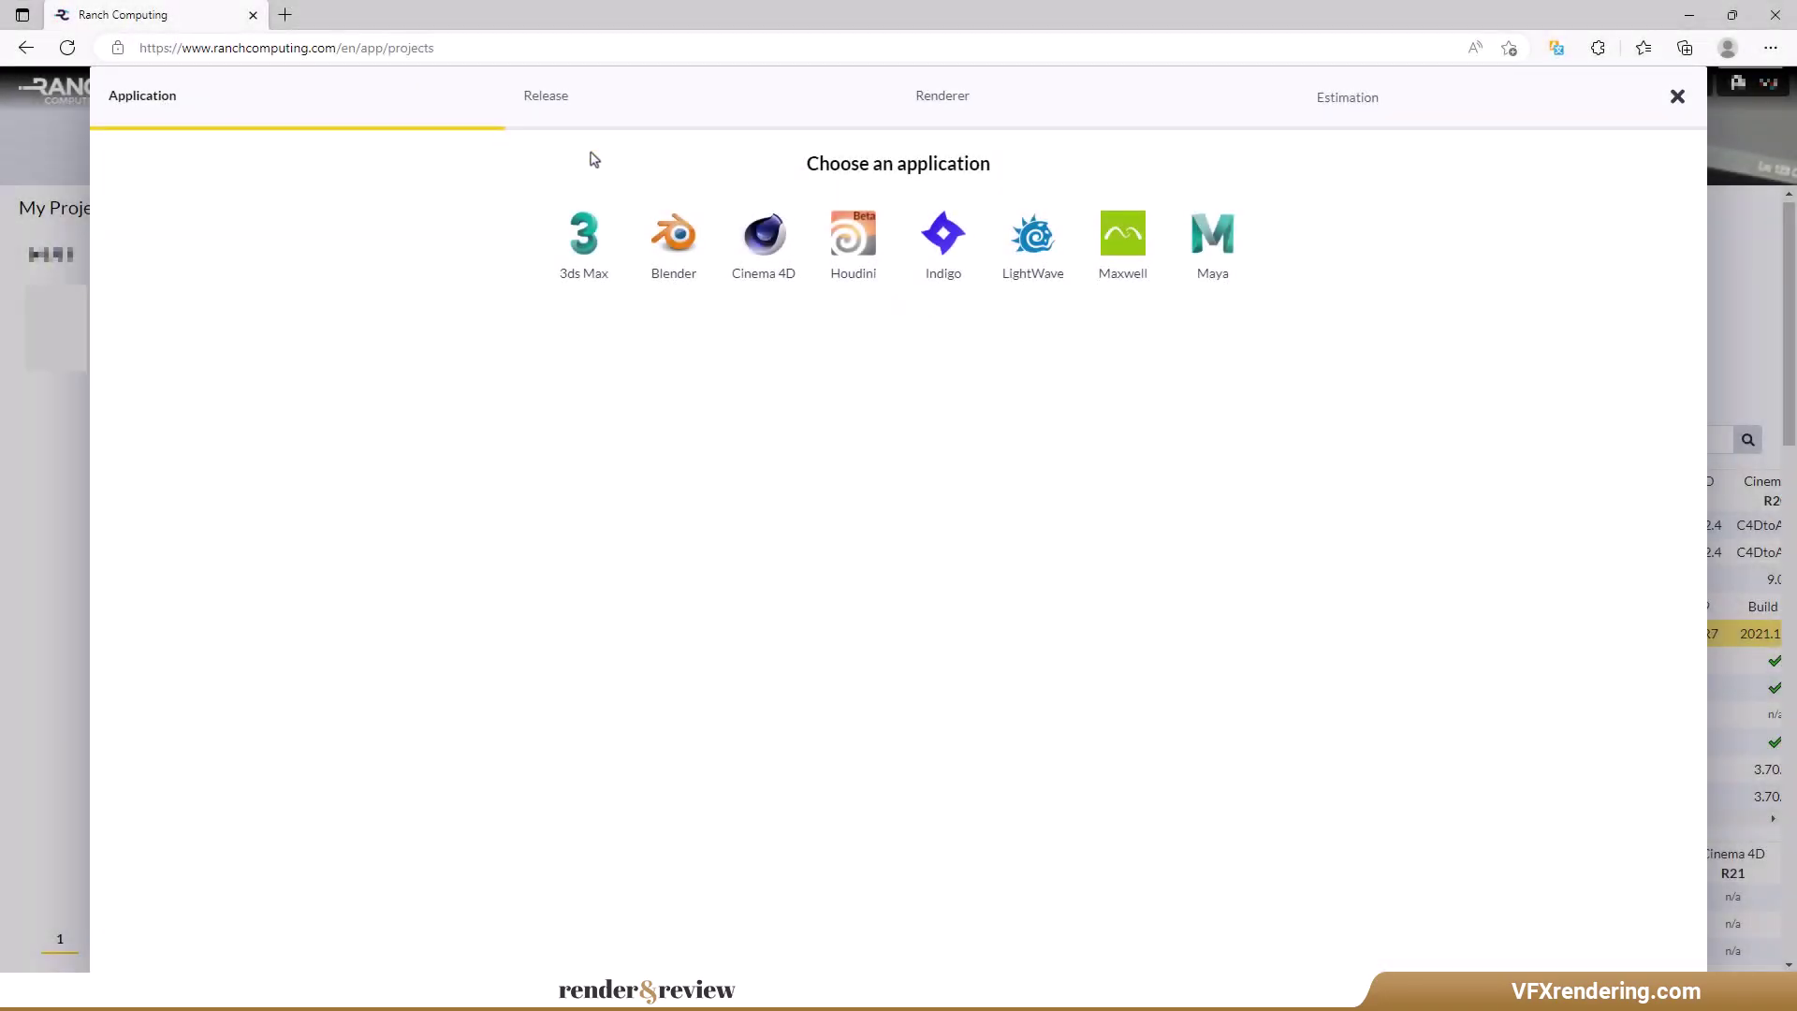
Set the project application to Cinema 4D release R26 with the Redshift renderer.
click(750, 273)
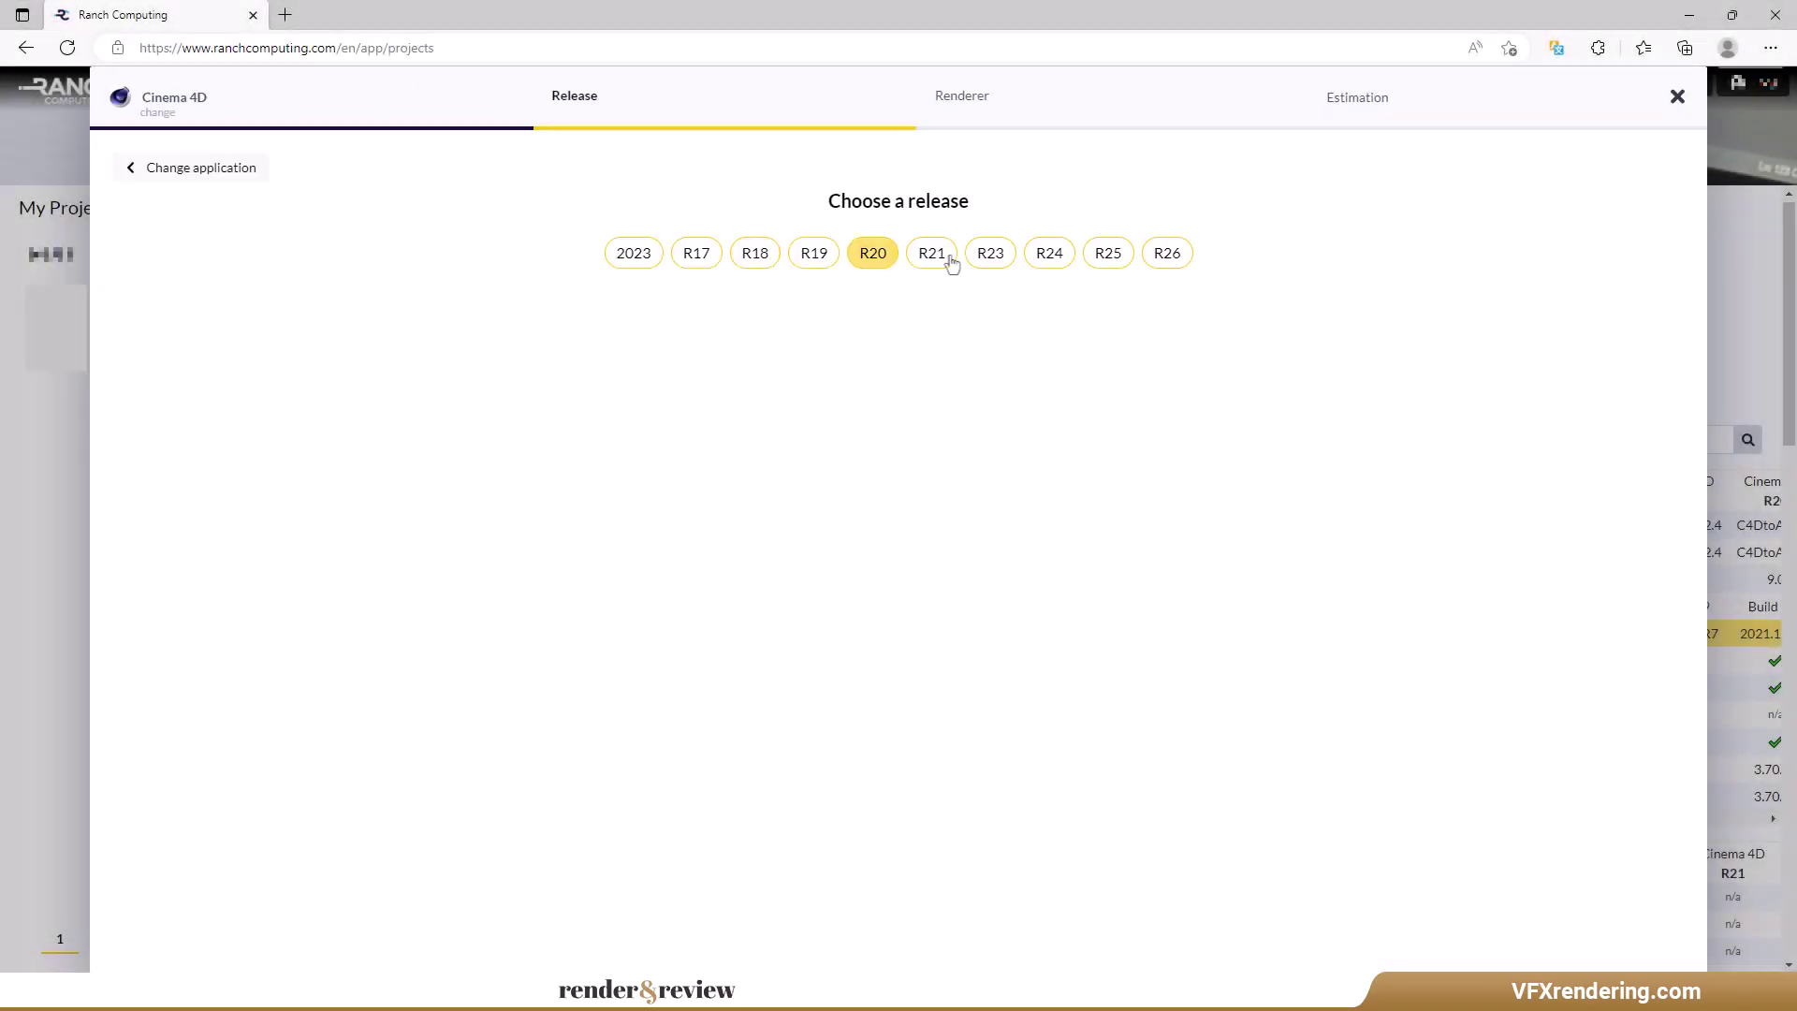
click(1158, 255)
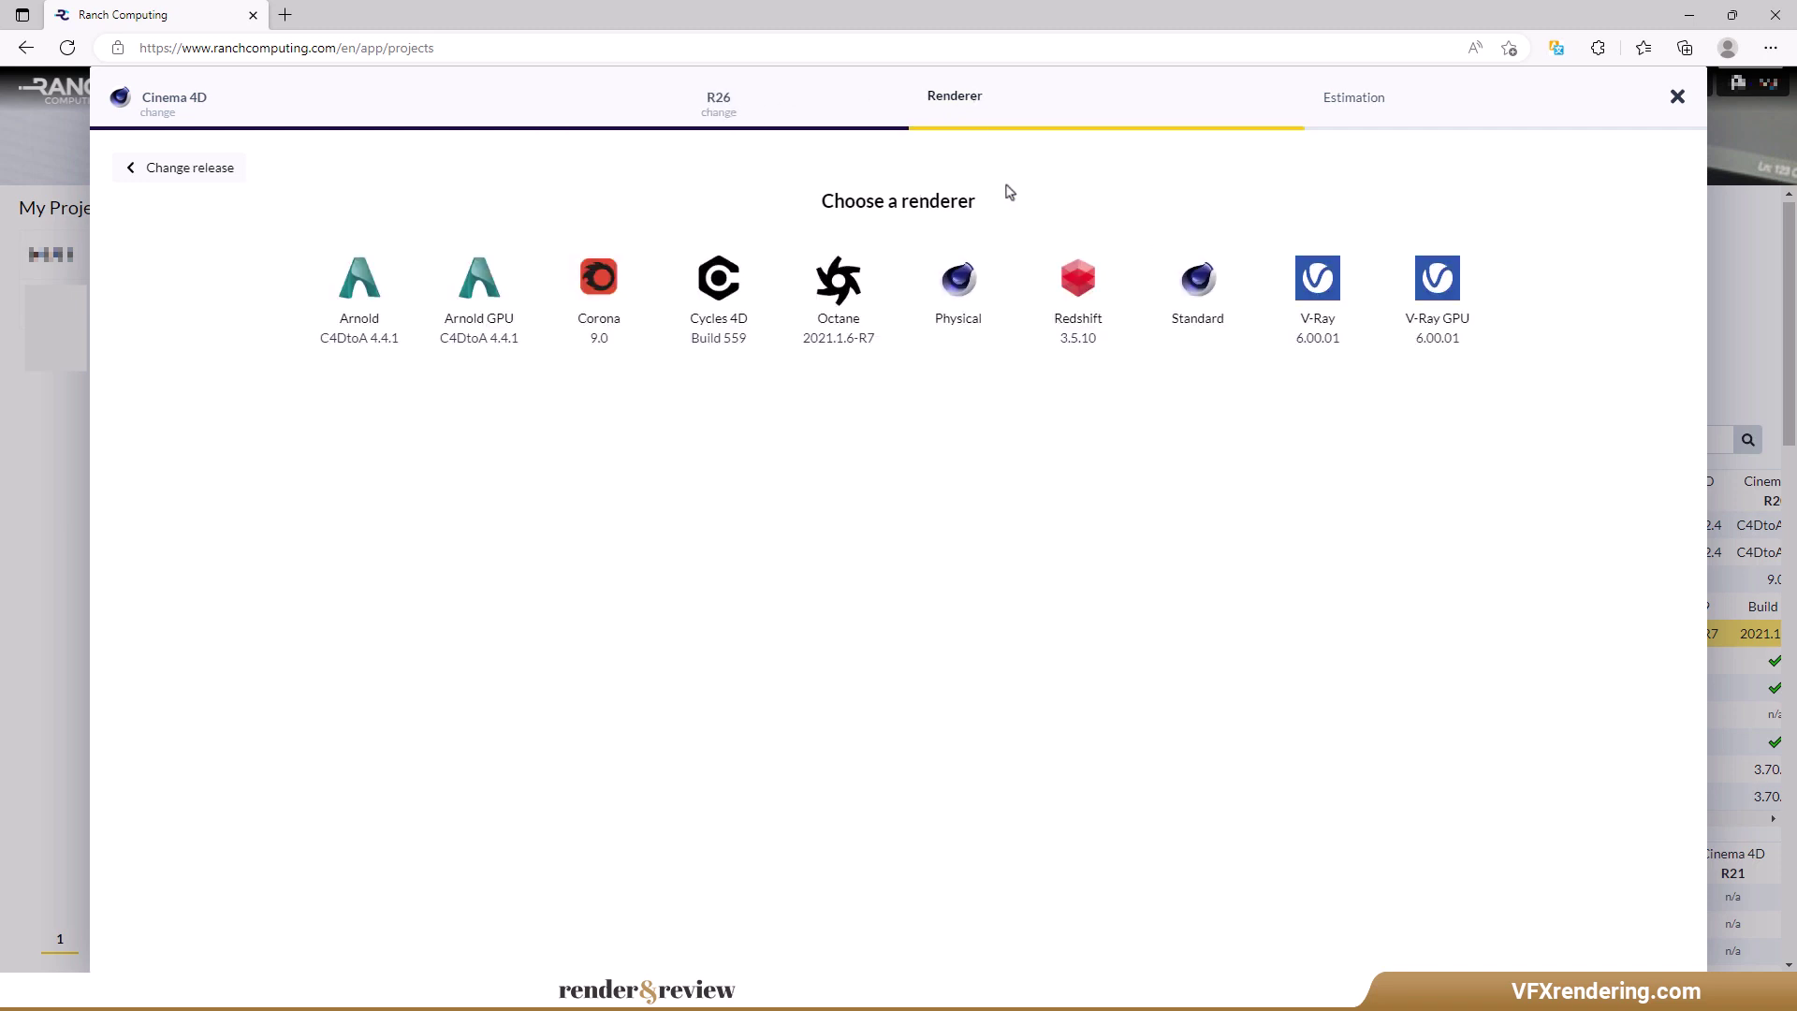
click(1071, 277)
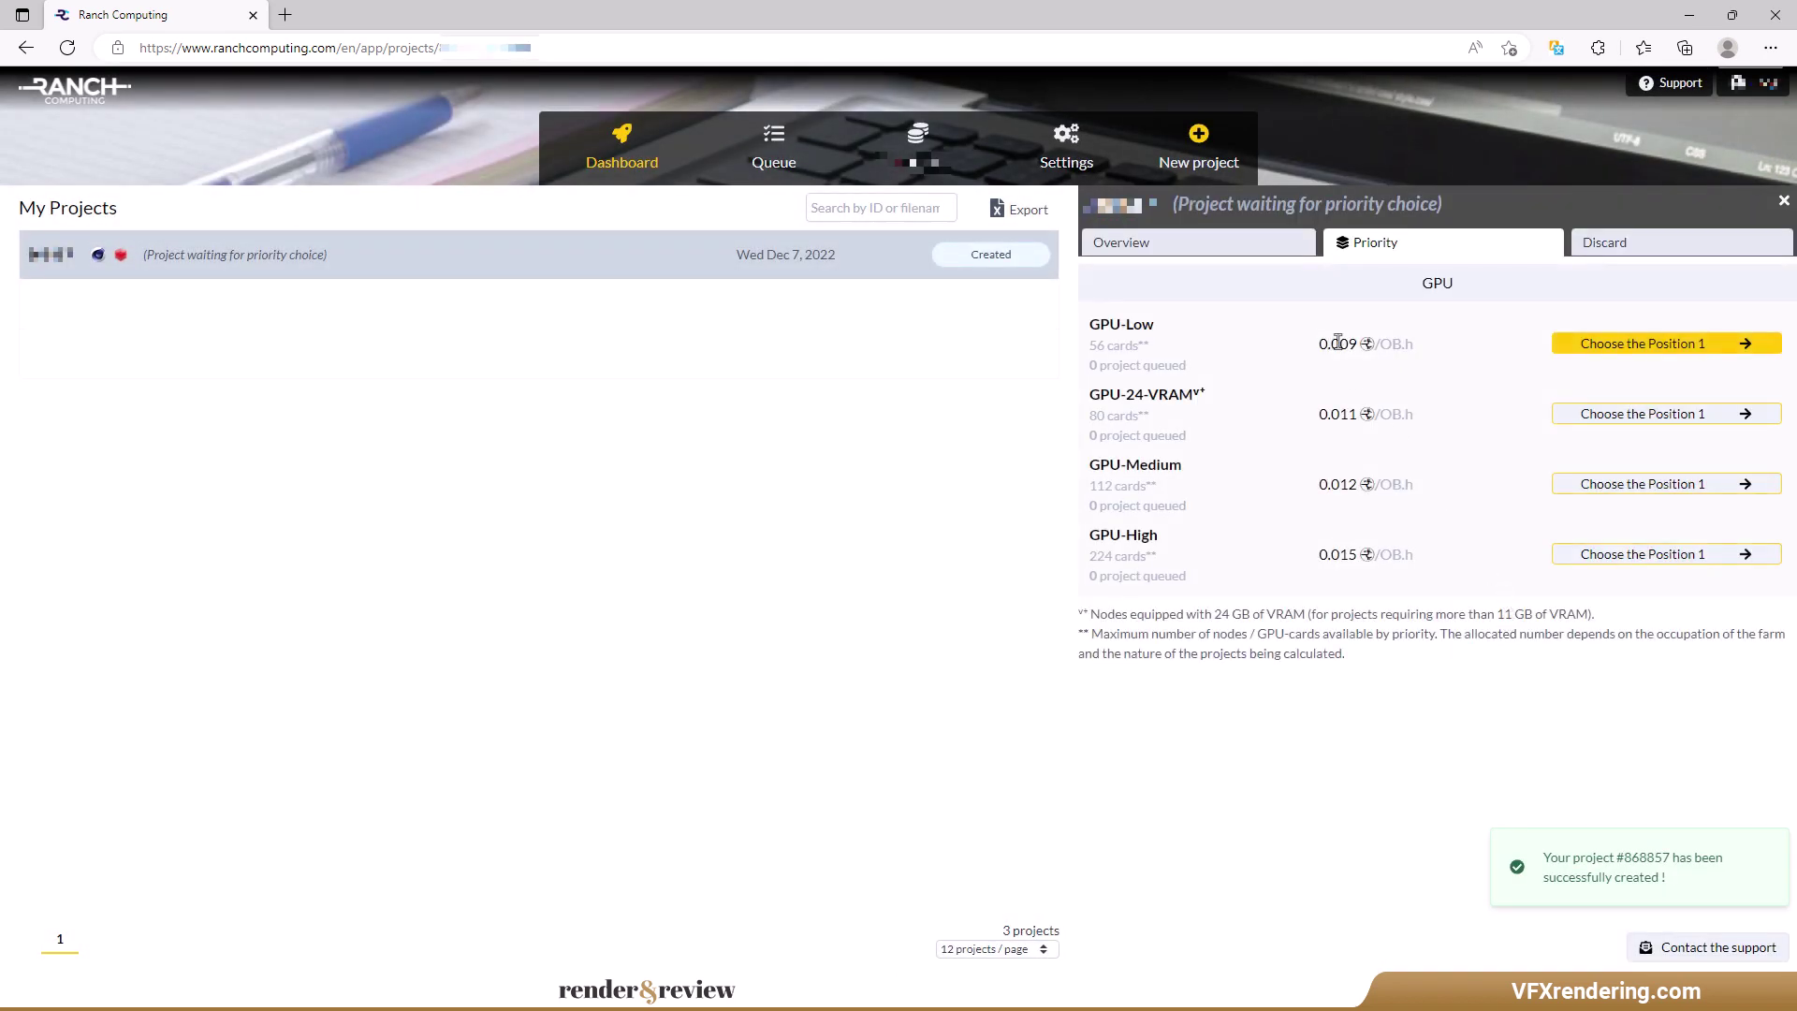
Choose GPU-Low priority (0.009/OB.h) for the project.
drag(1154, 324, 1088, 325)
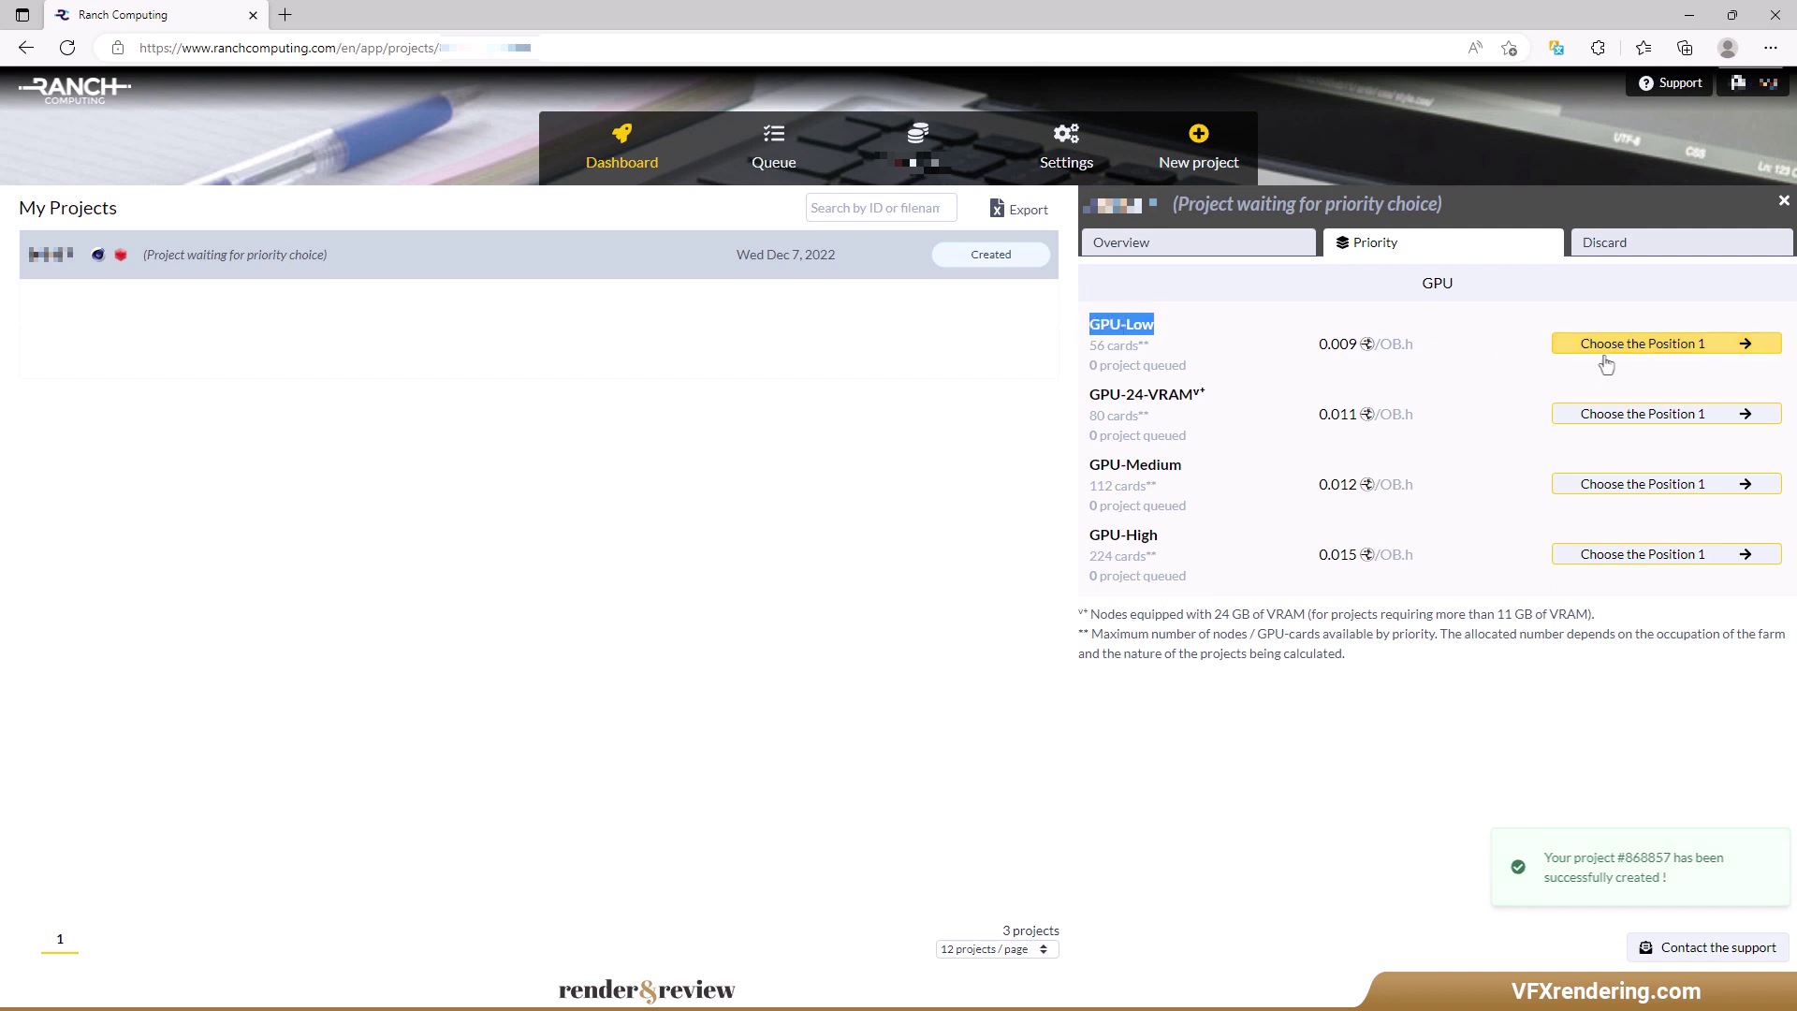
drag(1527, 360, 1327, 349)
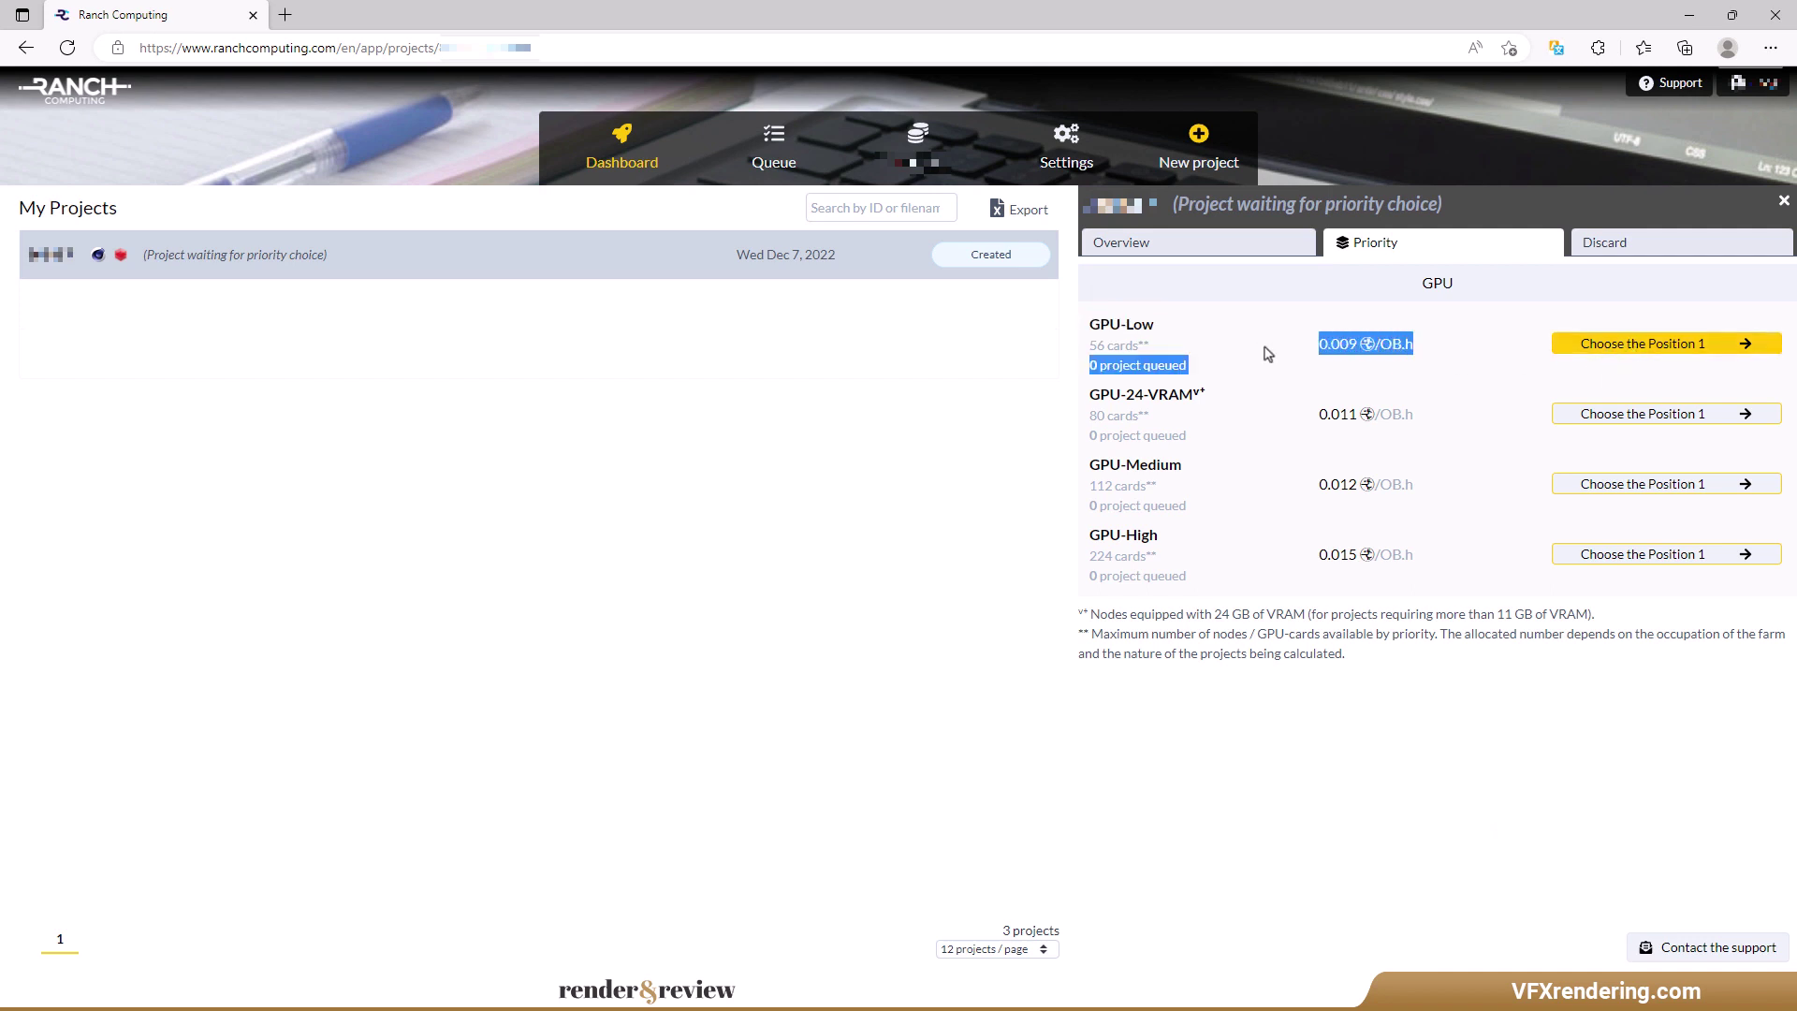
click(1602, 352)
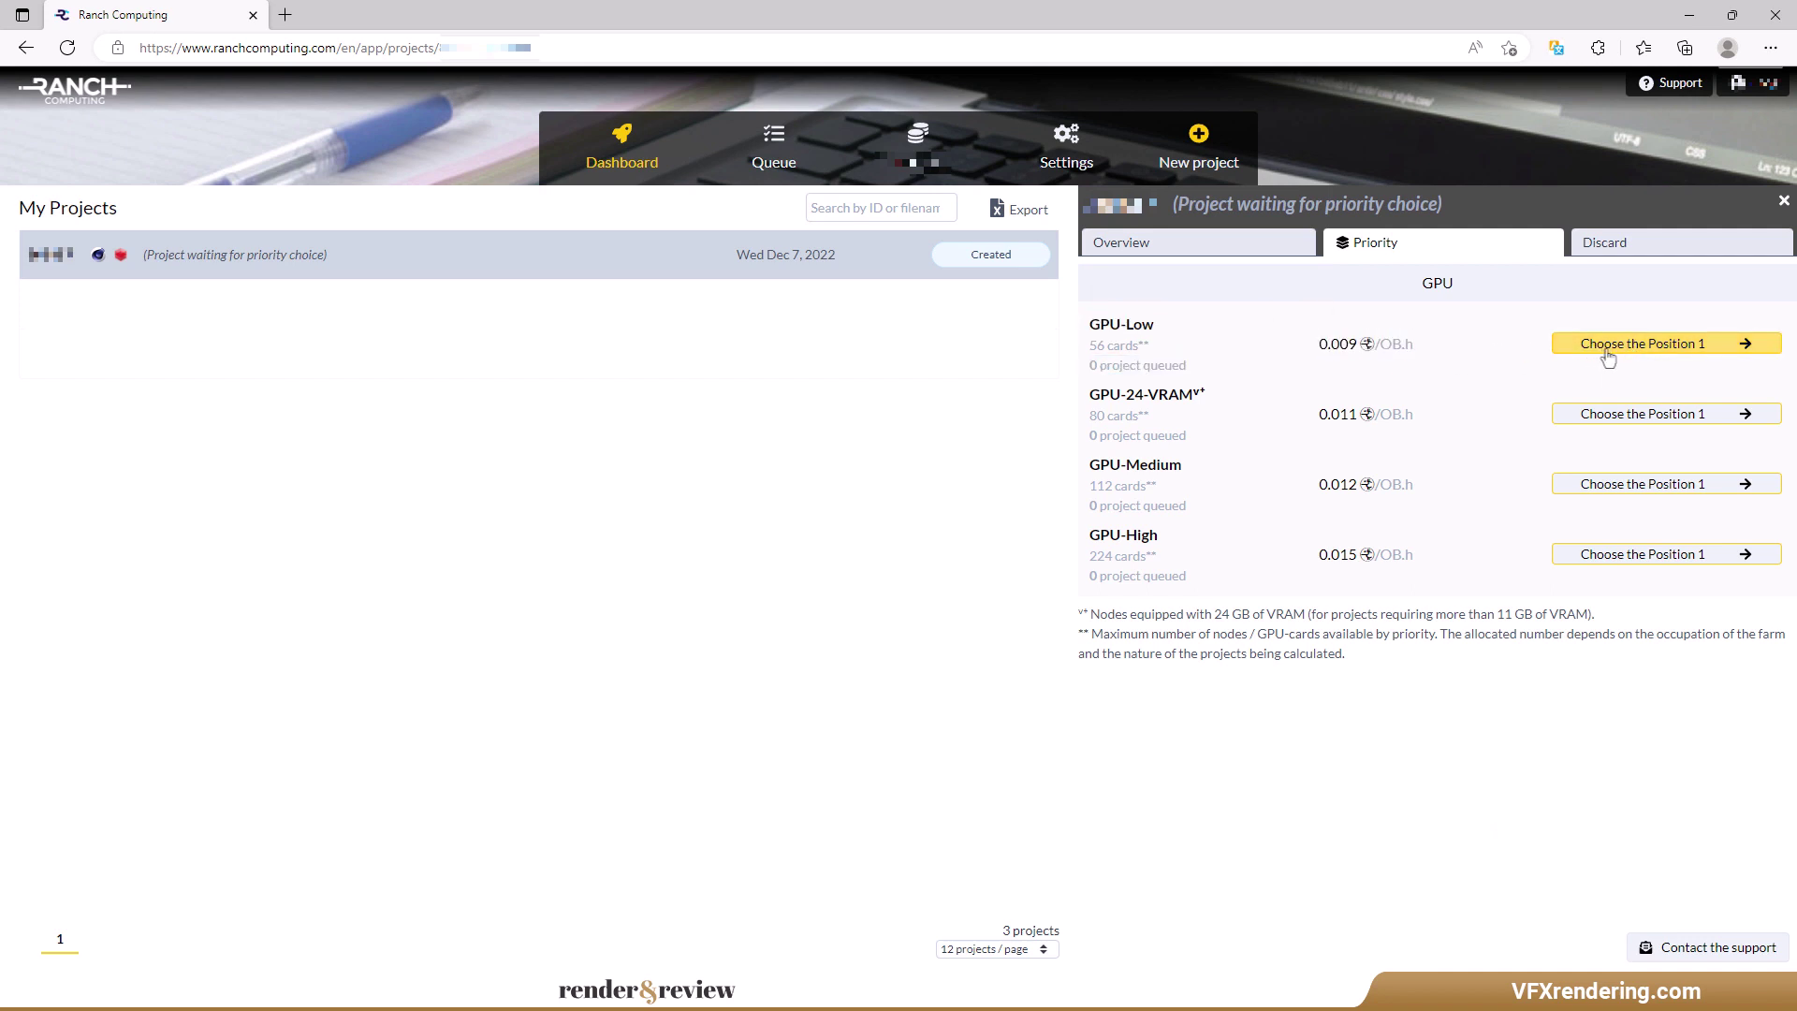
click(1608, 354)
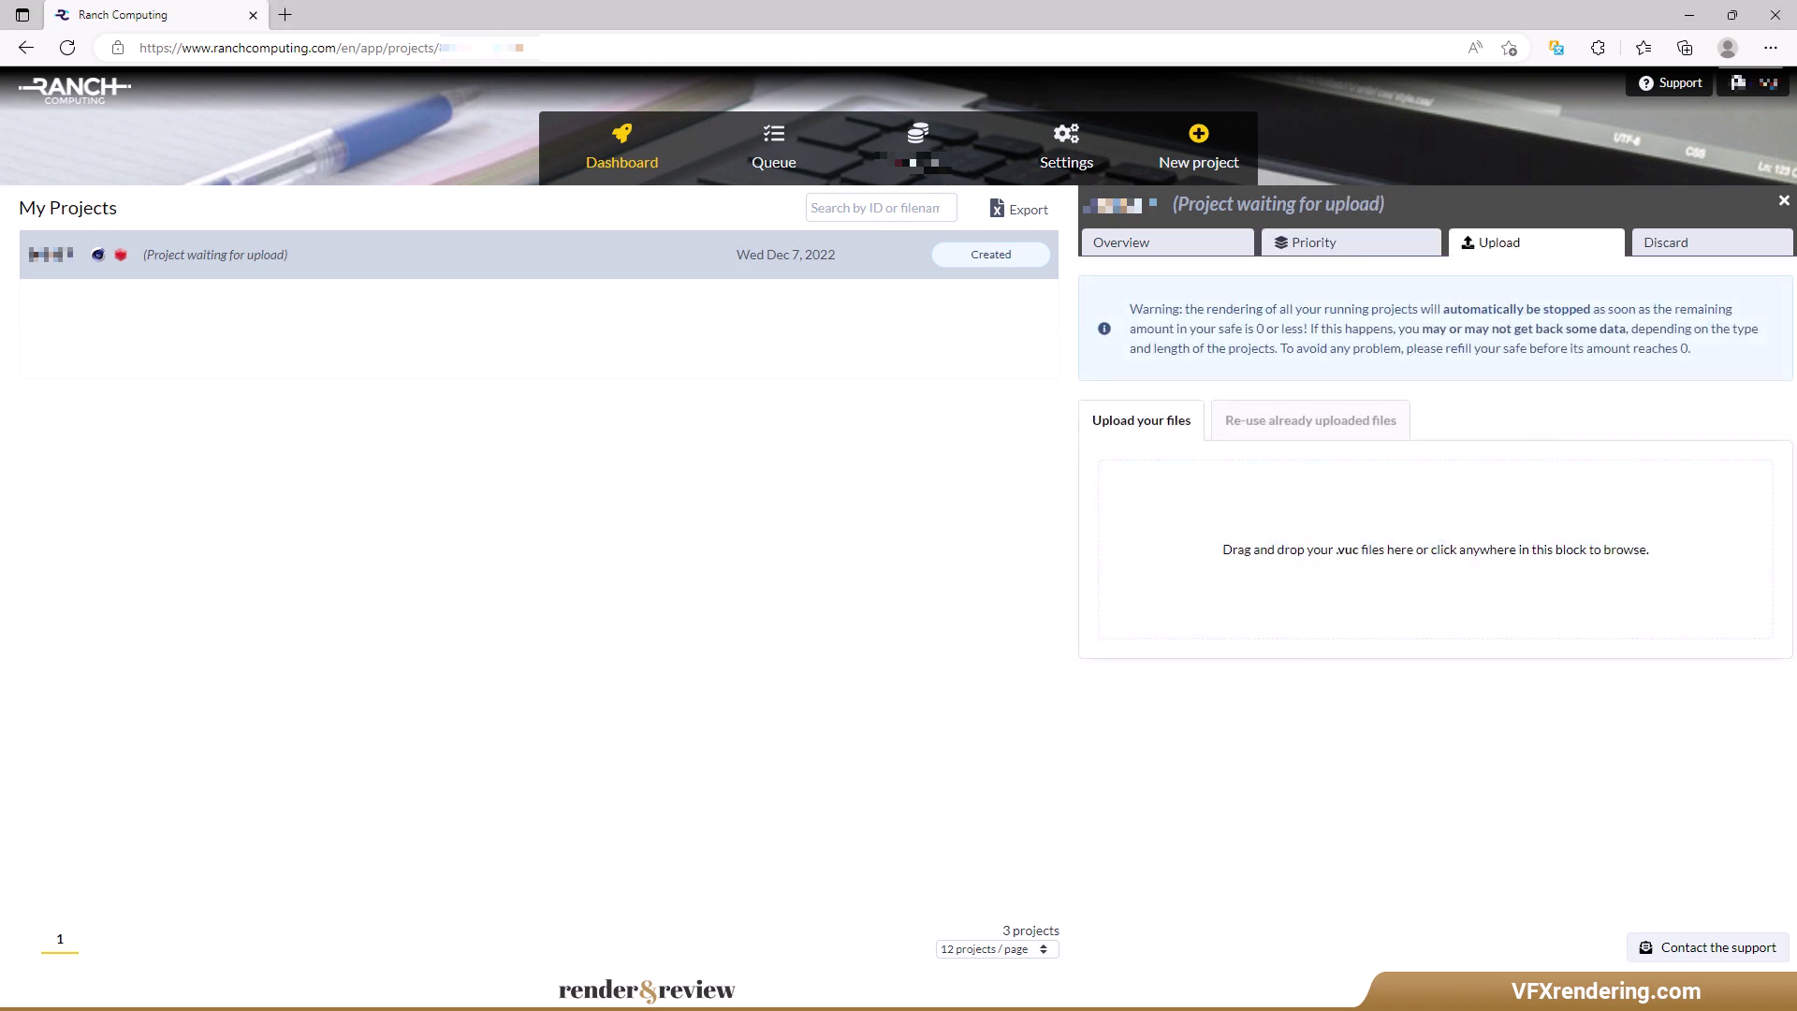
Upload dragon.vuc from the C4D_RS_dragon folder into the project's Upload drop zone.
key(alt+Tab)
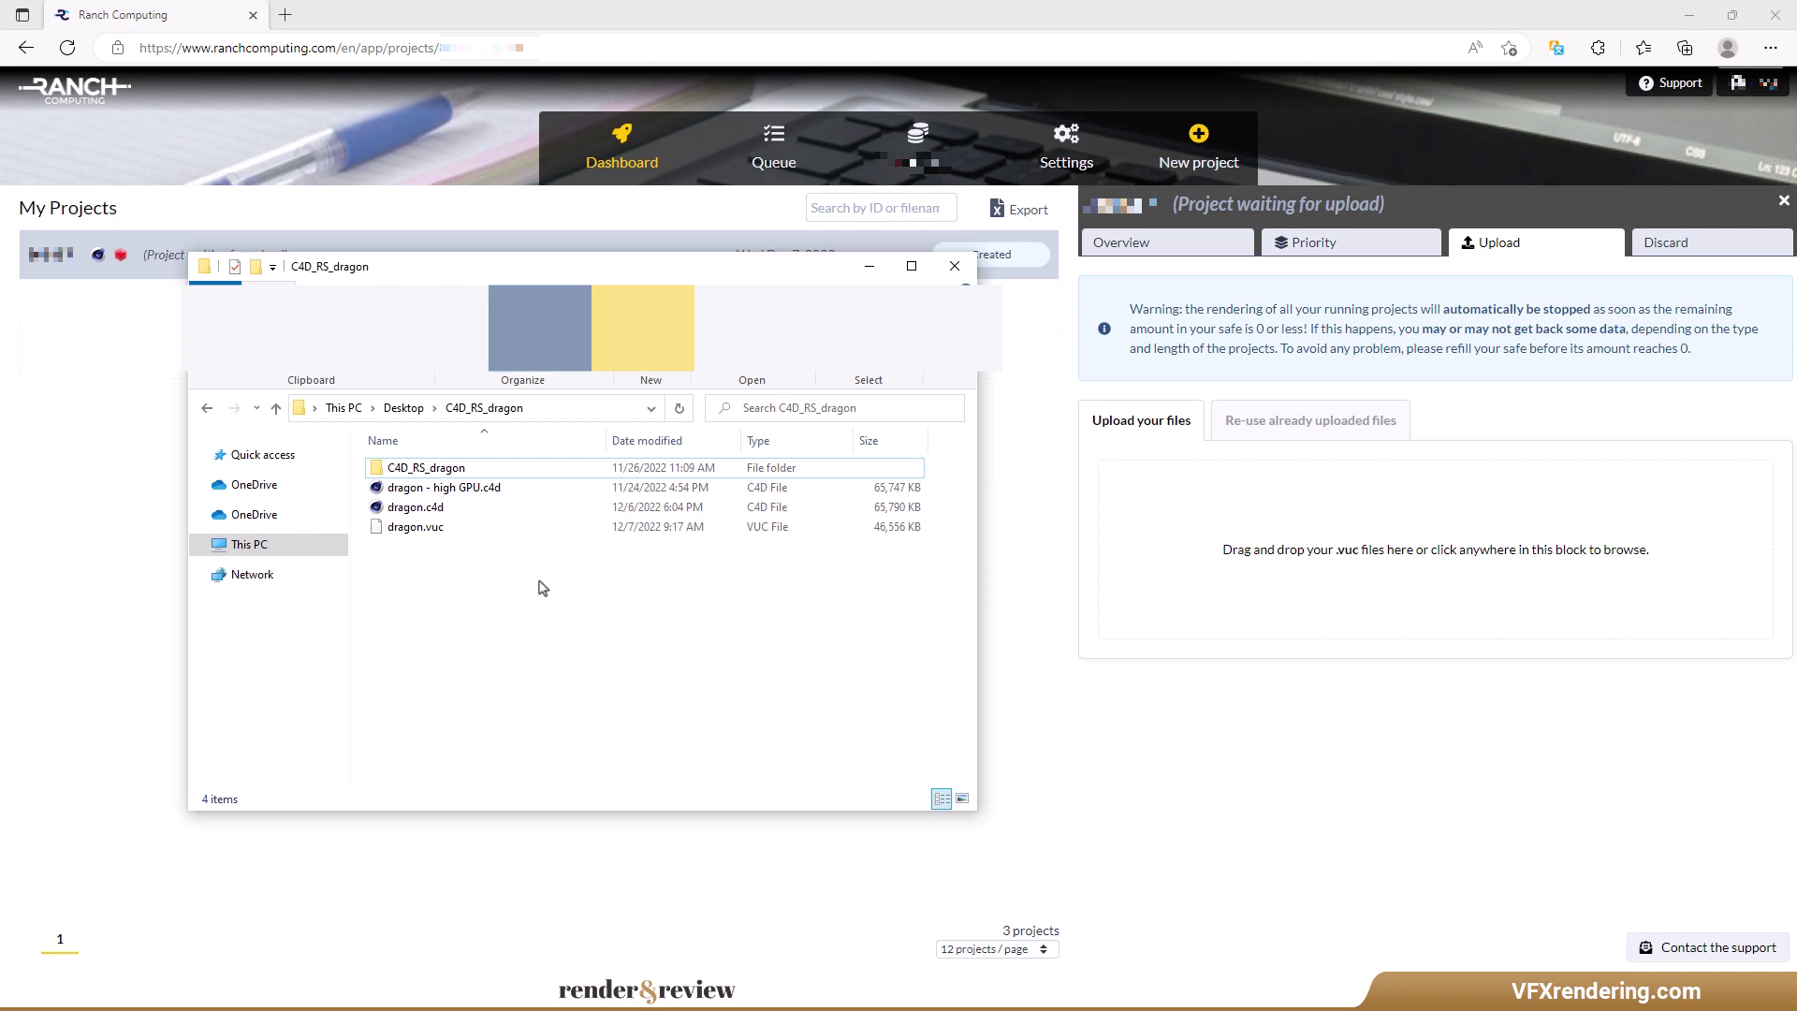
click(417, 527)
drag(979, 576, 1388, 587)
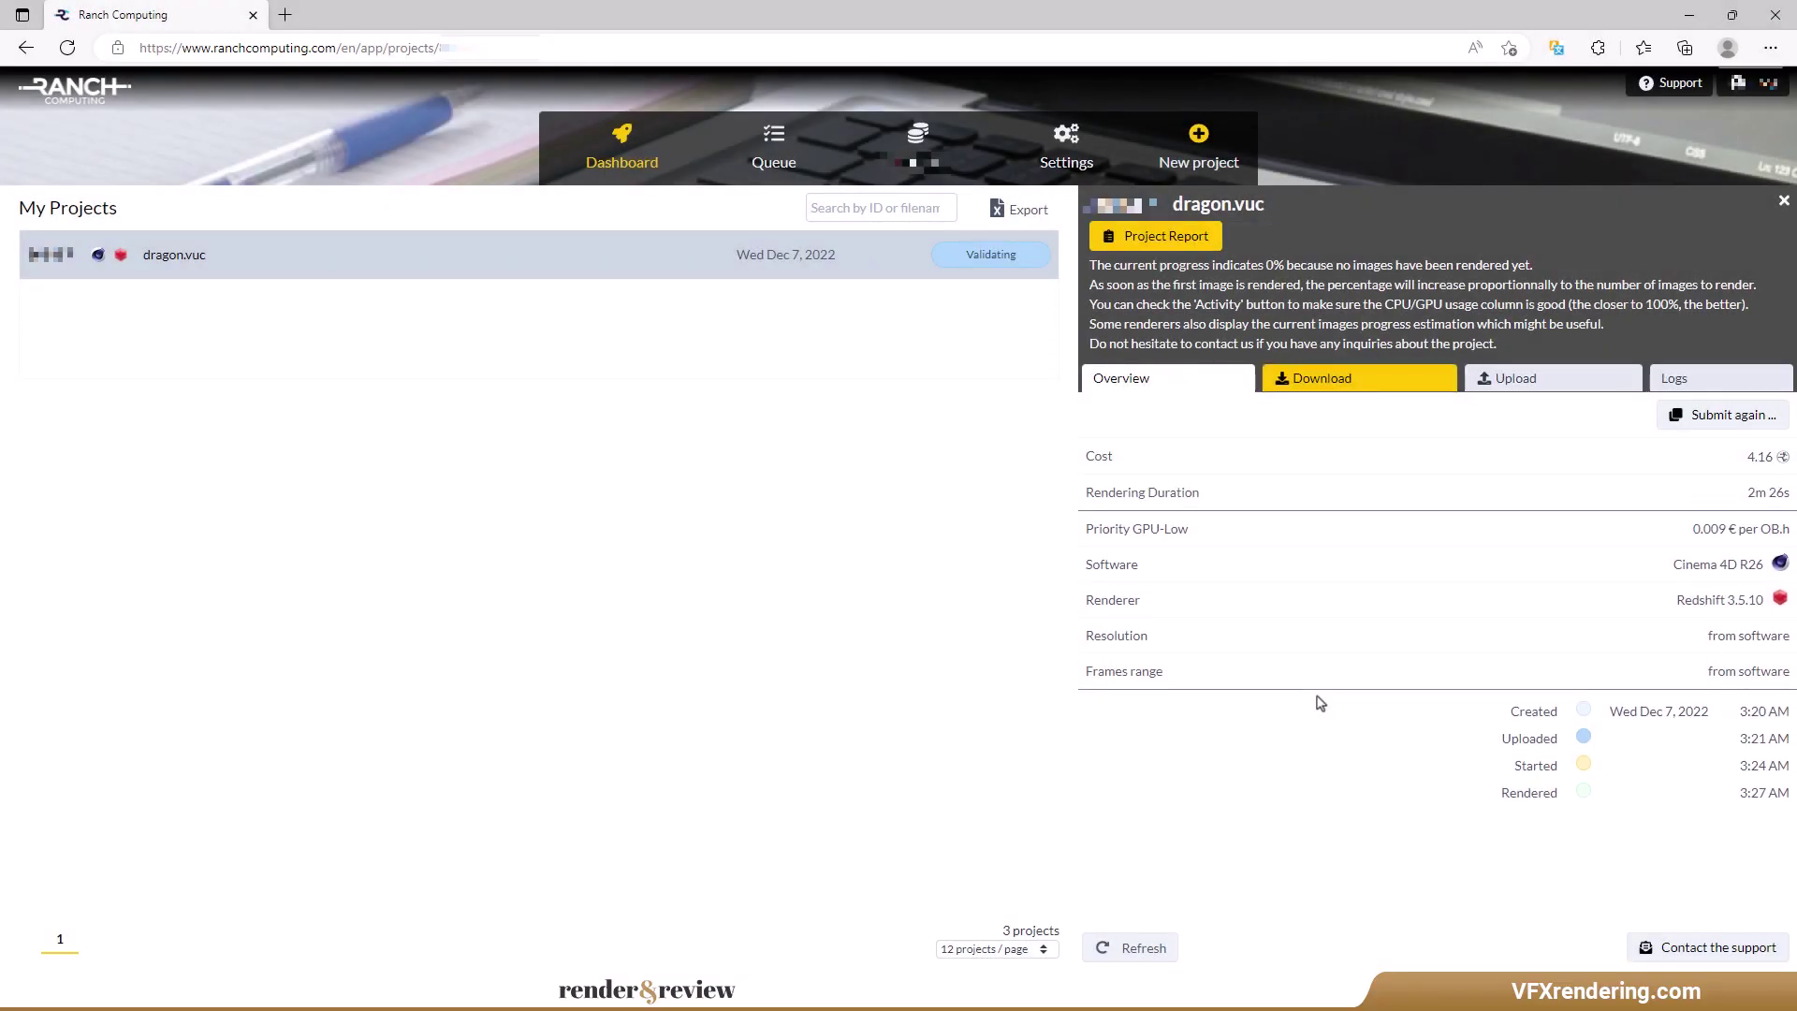
Reload Ranch Computing and note the dragon.vuc job's 4.16 cost and 2m 26s rendering duration.
key(F5)
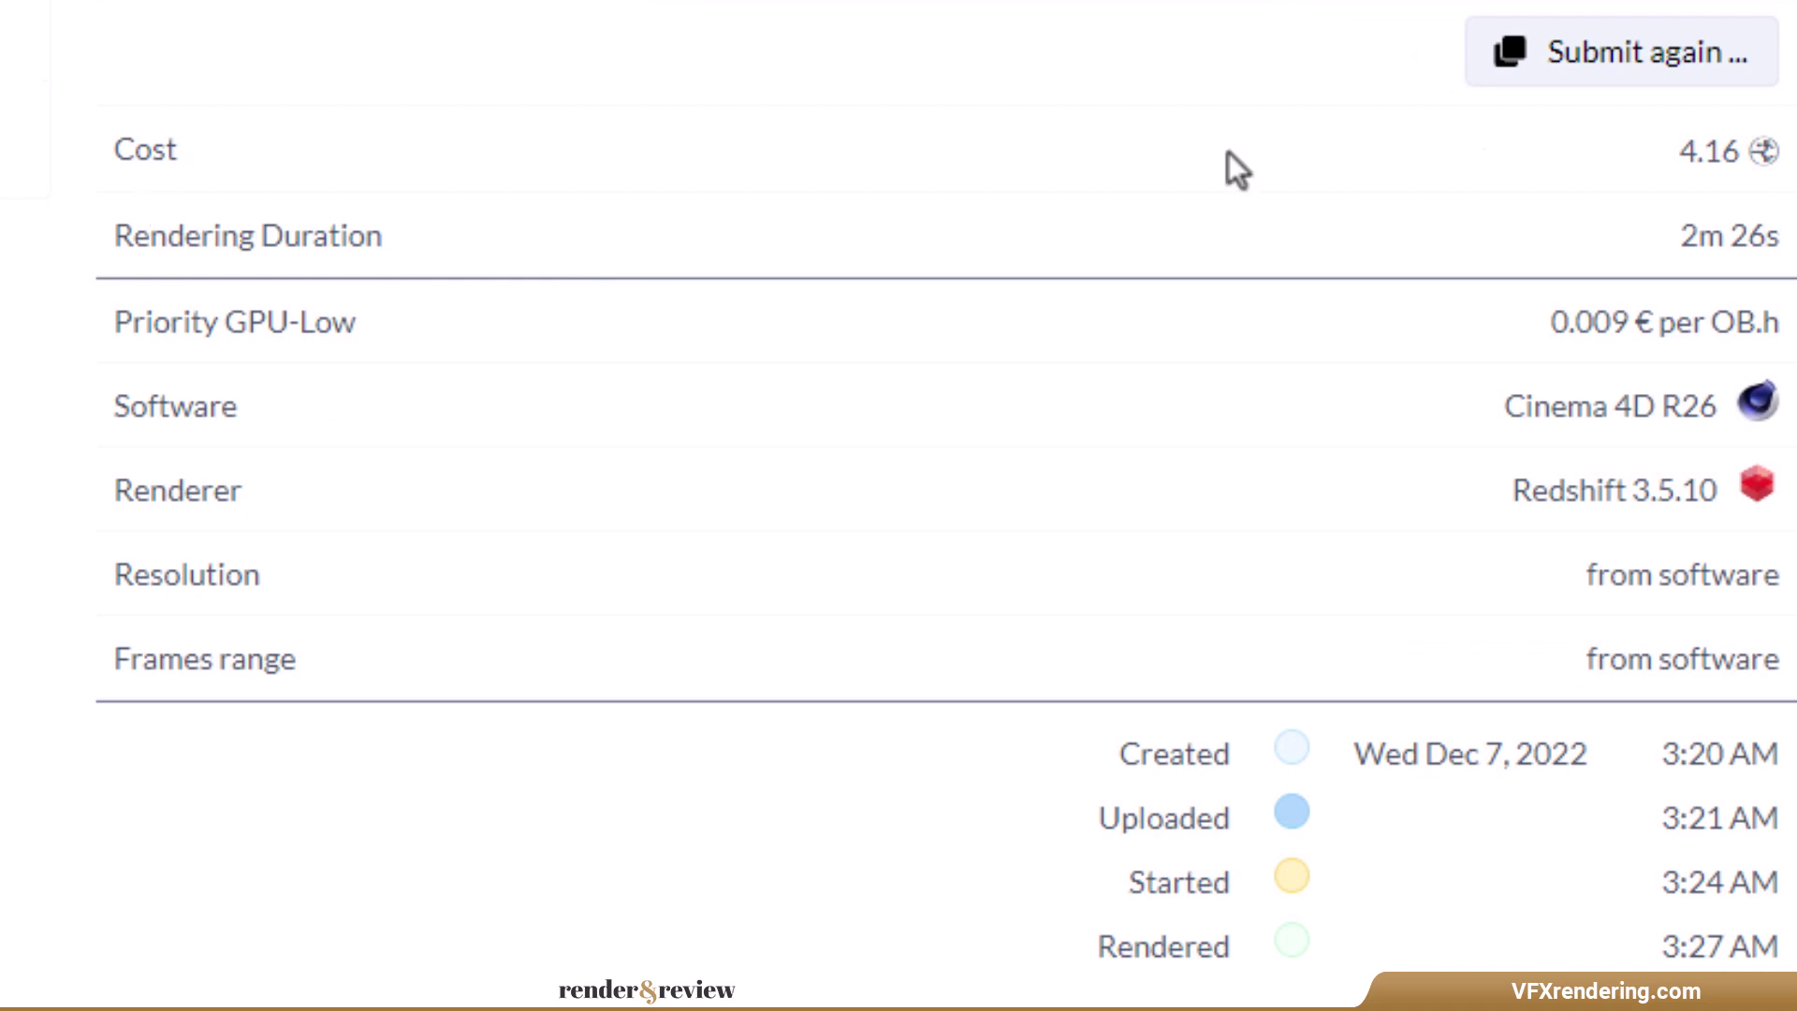
mouse_move(1741, 152)
mouse_down()
mouse_move(1698, 161)
mouse_move(1769, 173)
mouse_up()
click(1698, 168)
click(1651, 241)
drag(1604, 234, 1776, 239)
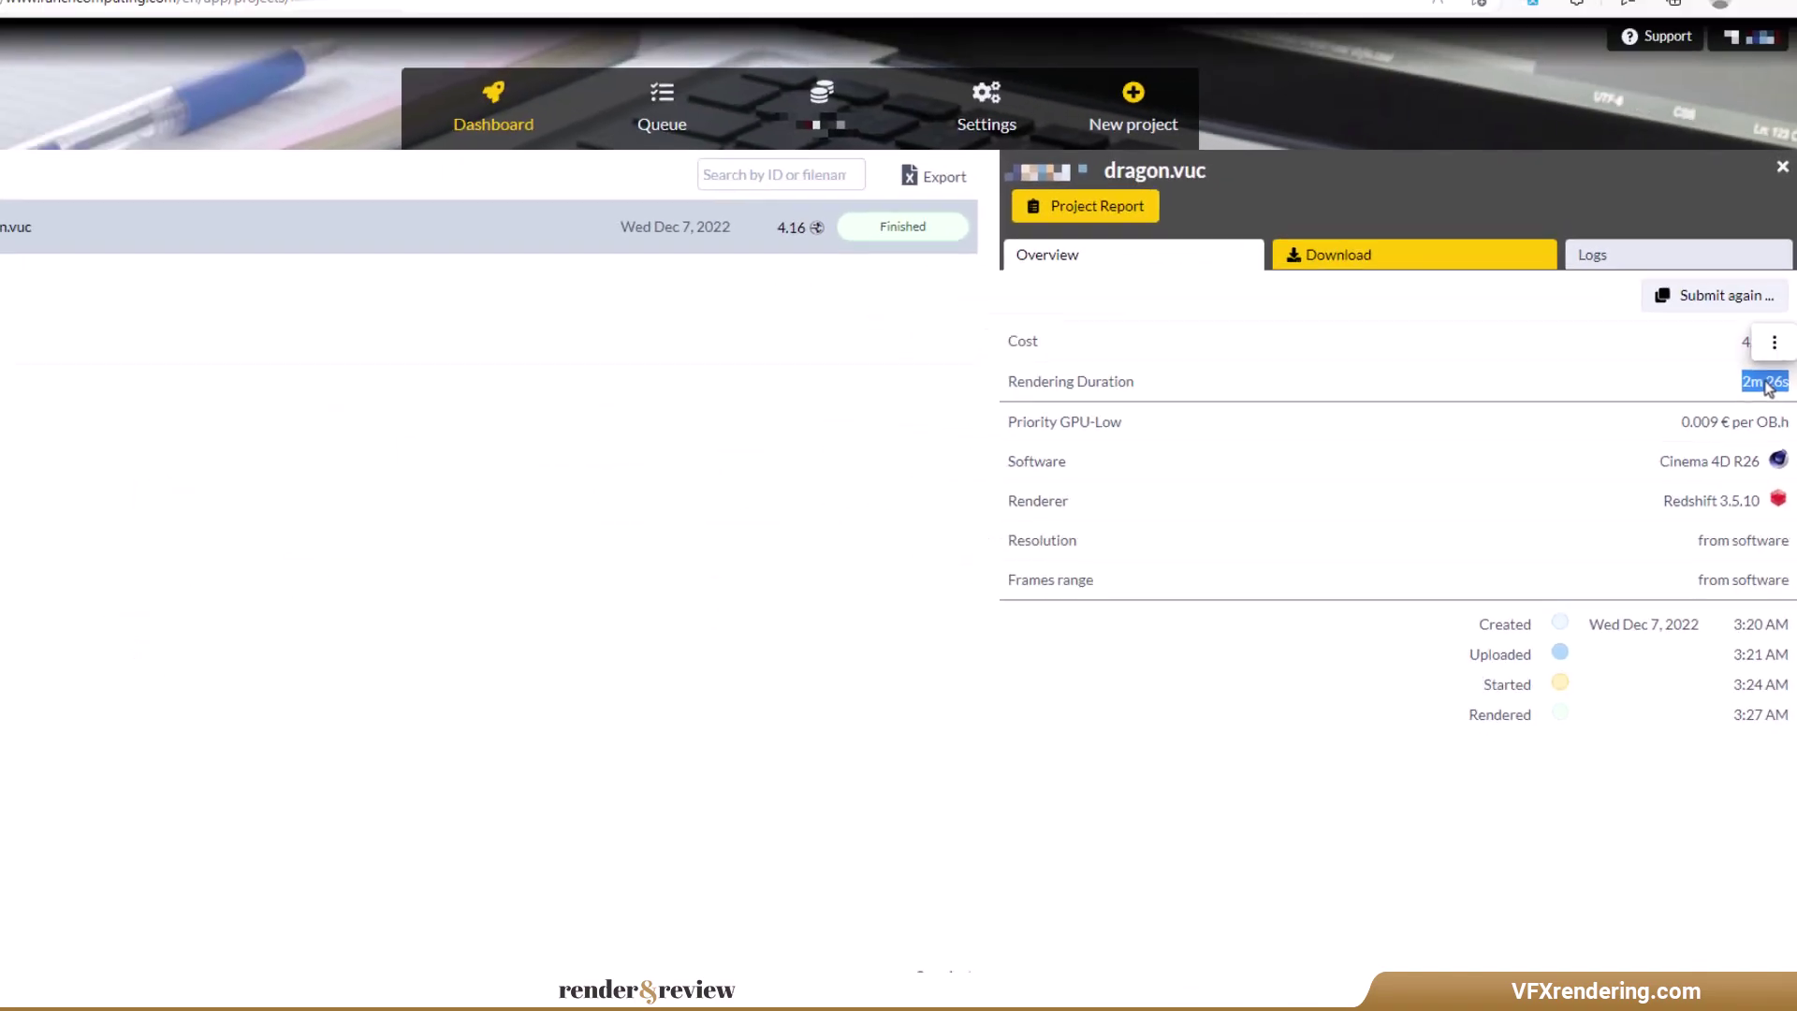
click(1769, 394)
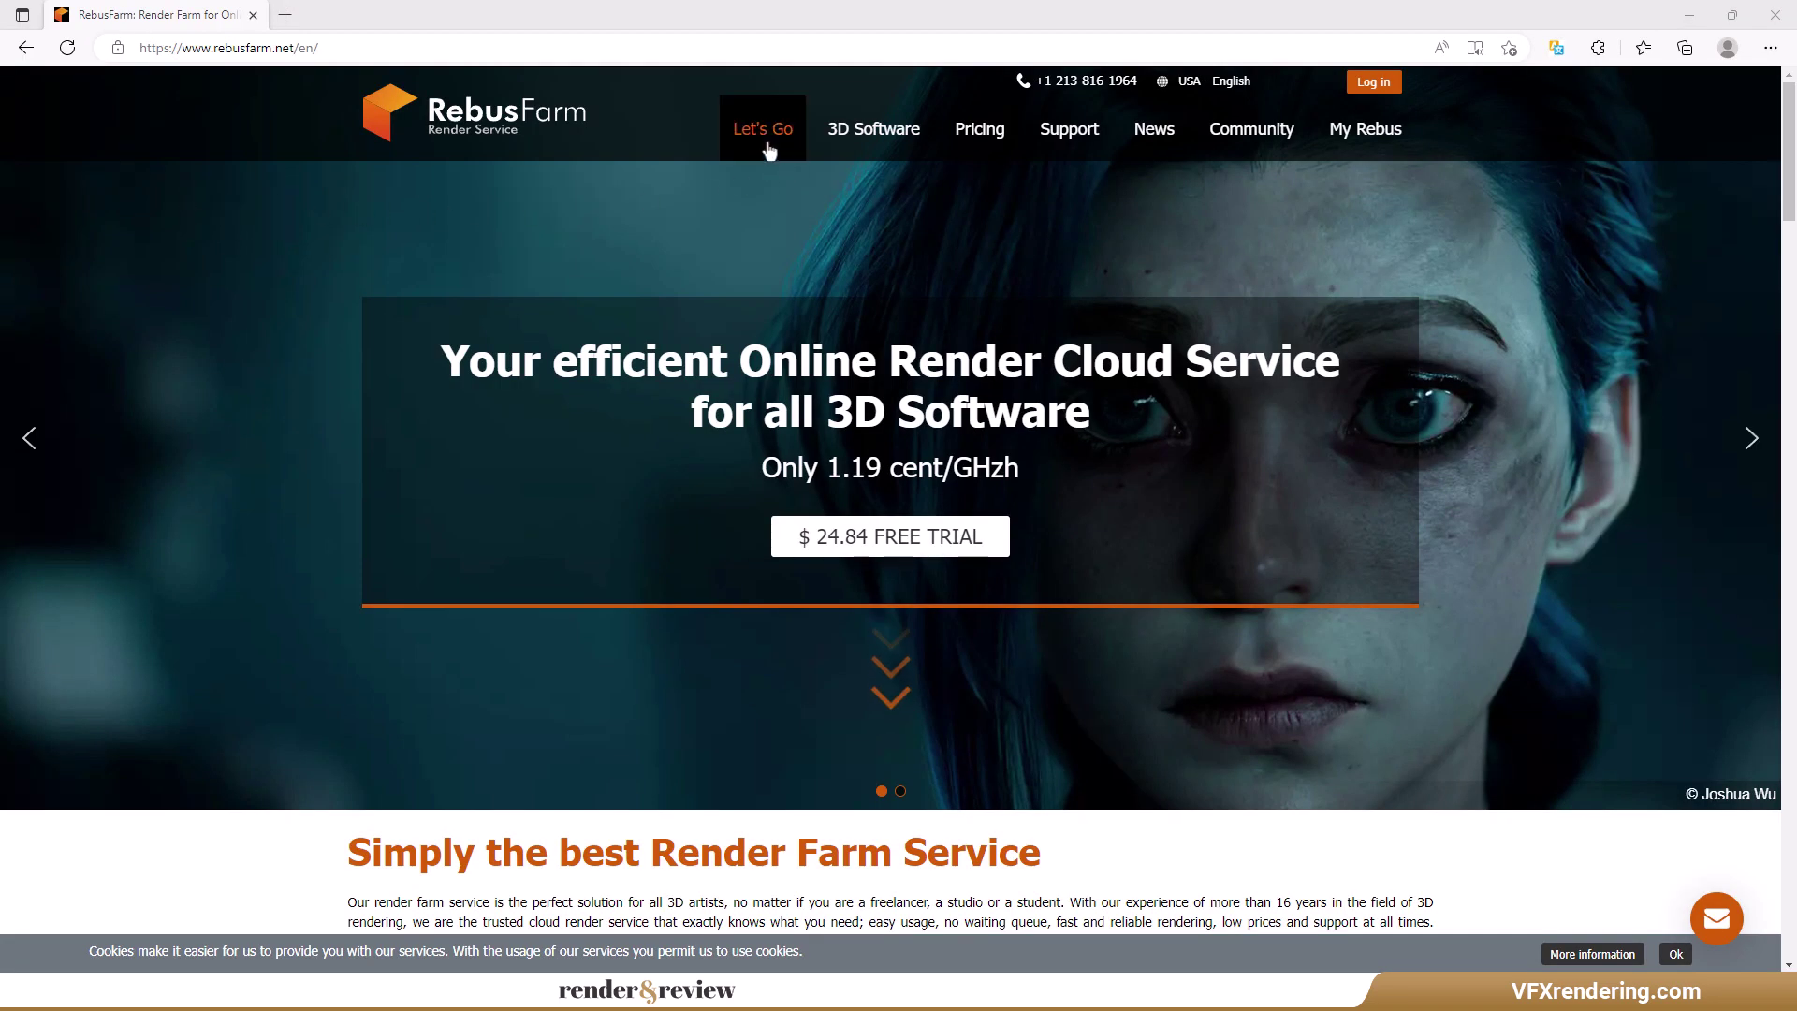
Download RebusFarm's Windows render farm software from its Cinema 4D Render Farm page.
click(894, 131)
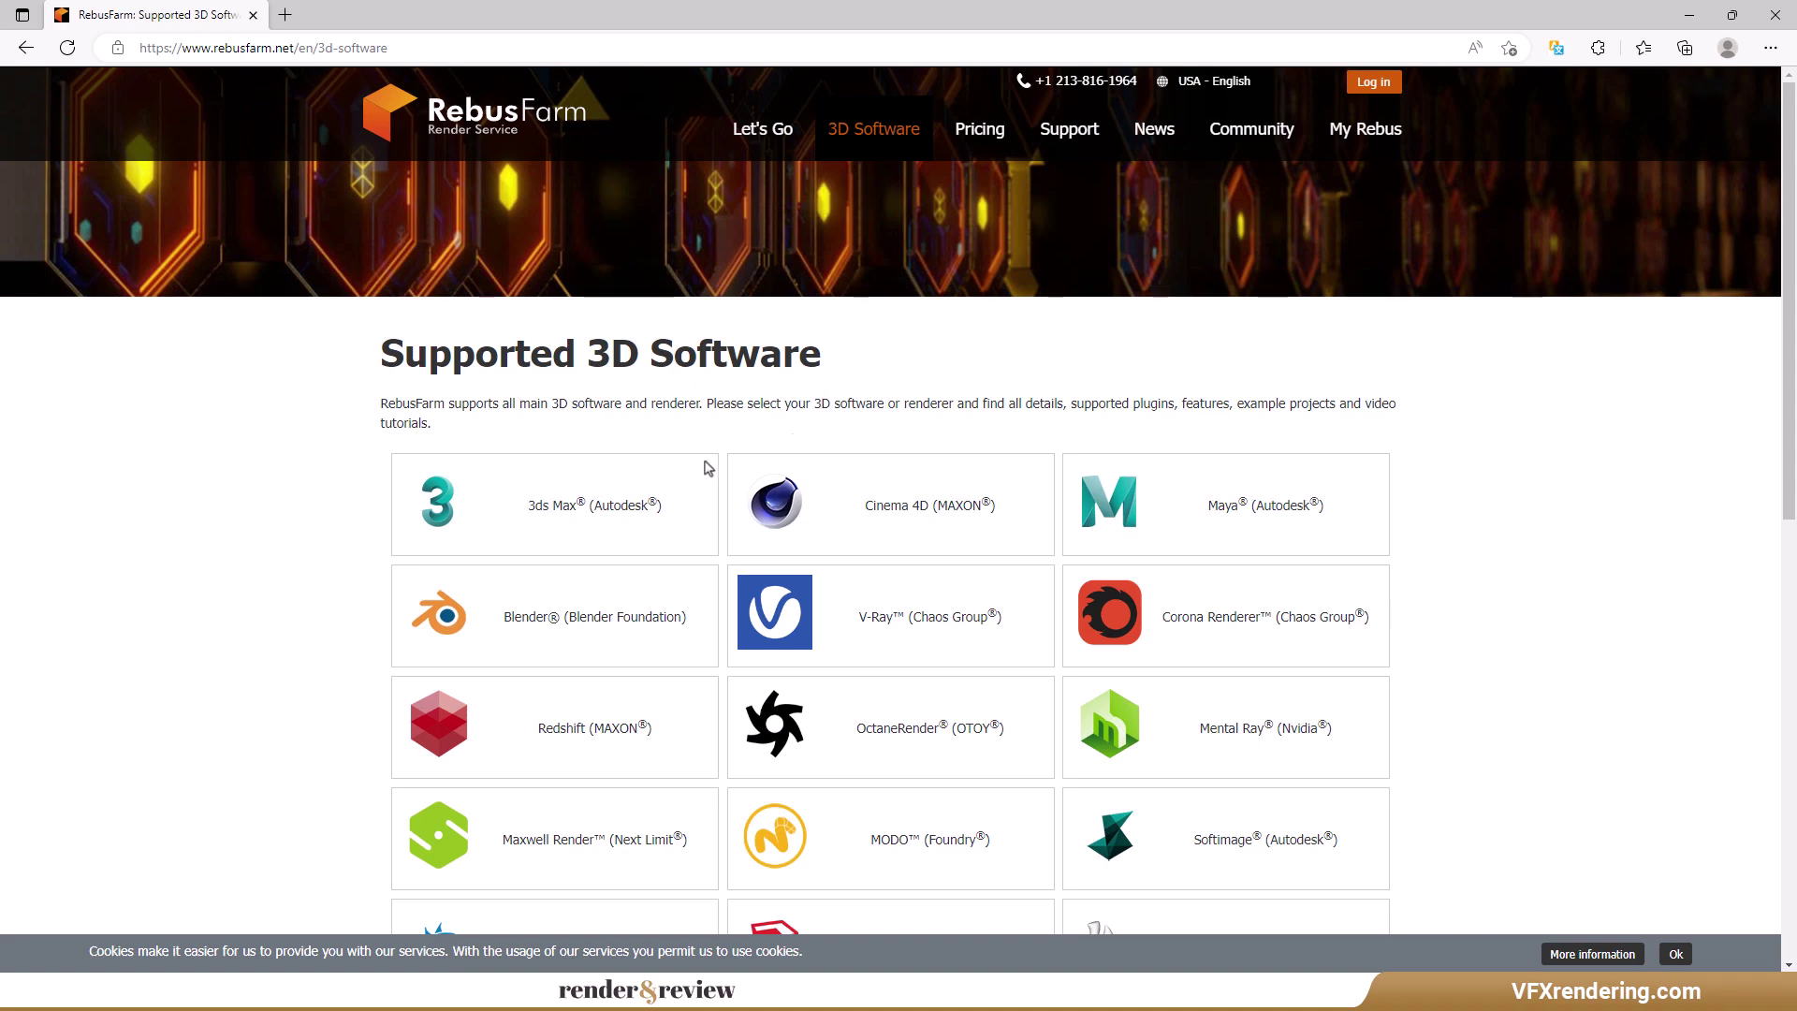
scroll(815, 749, down, 1)
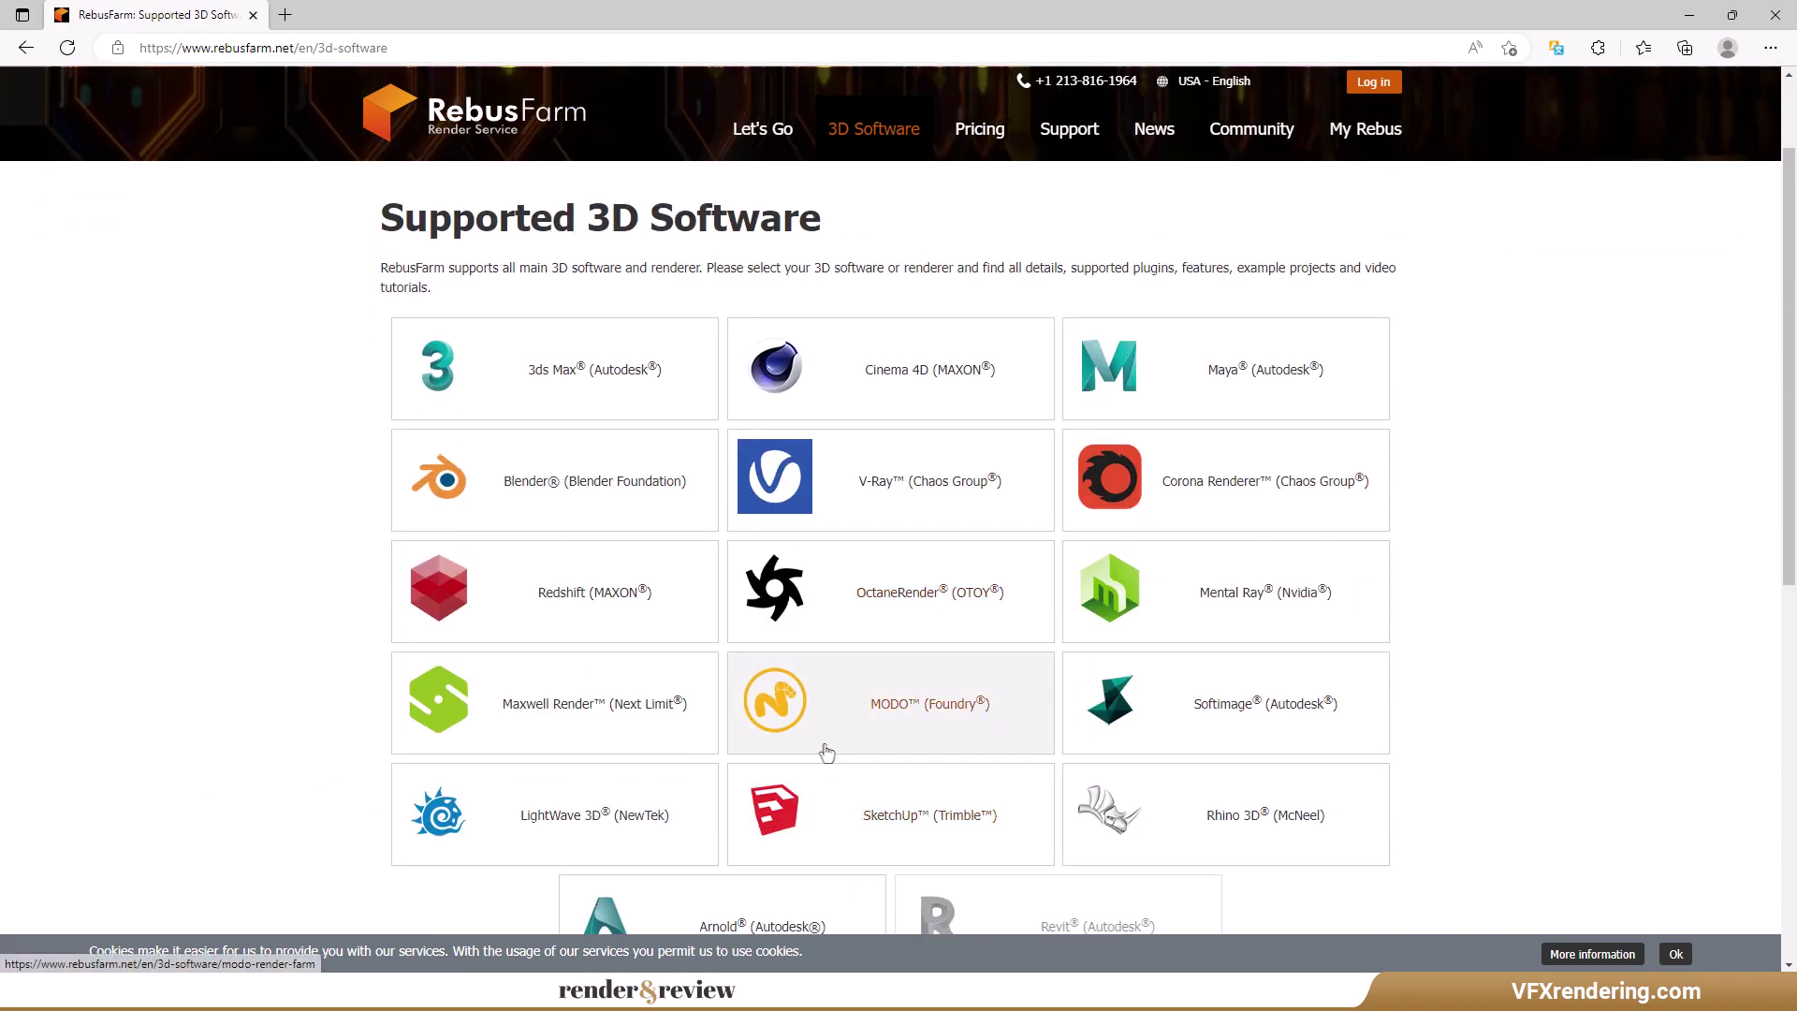
click(854, 400)
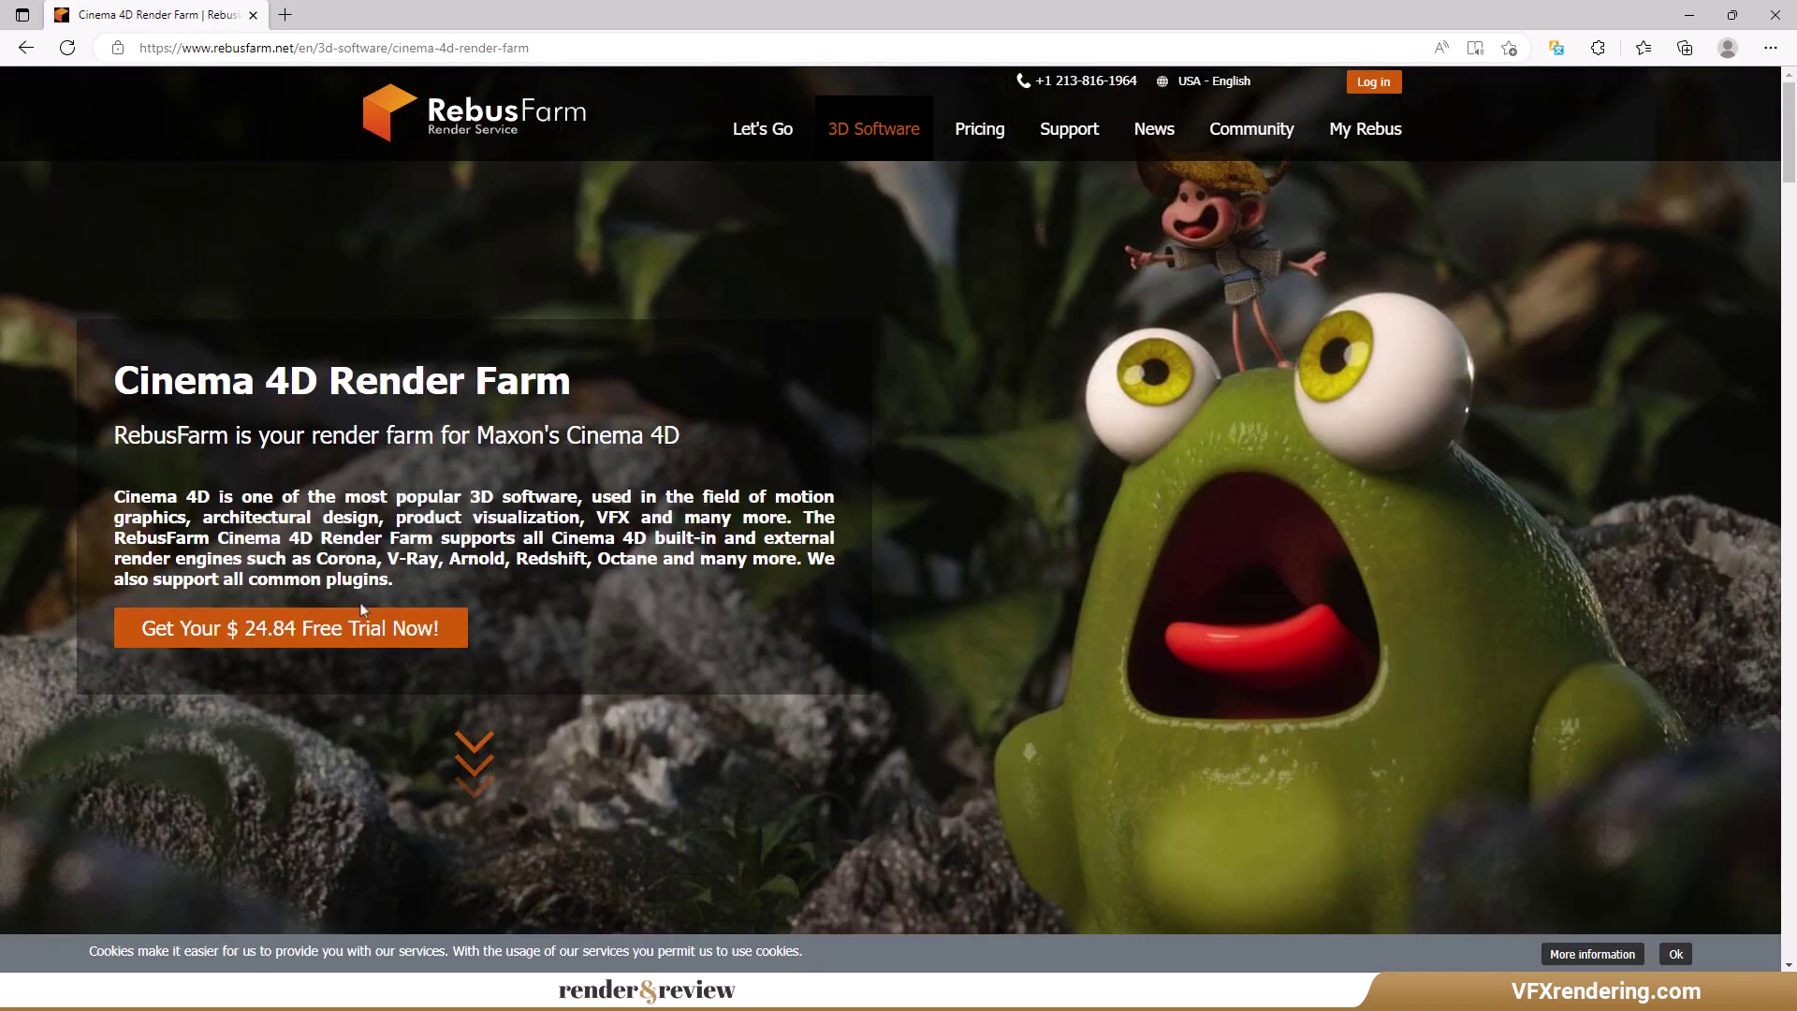
scroll(823, 645, down, 4)
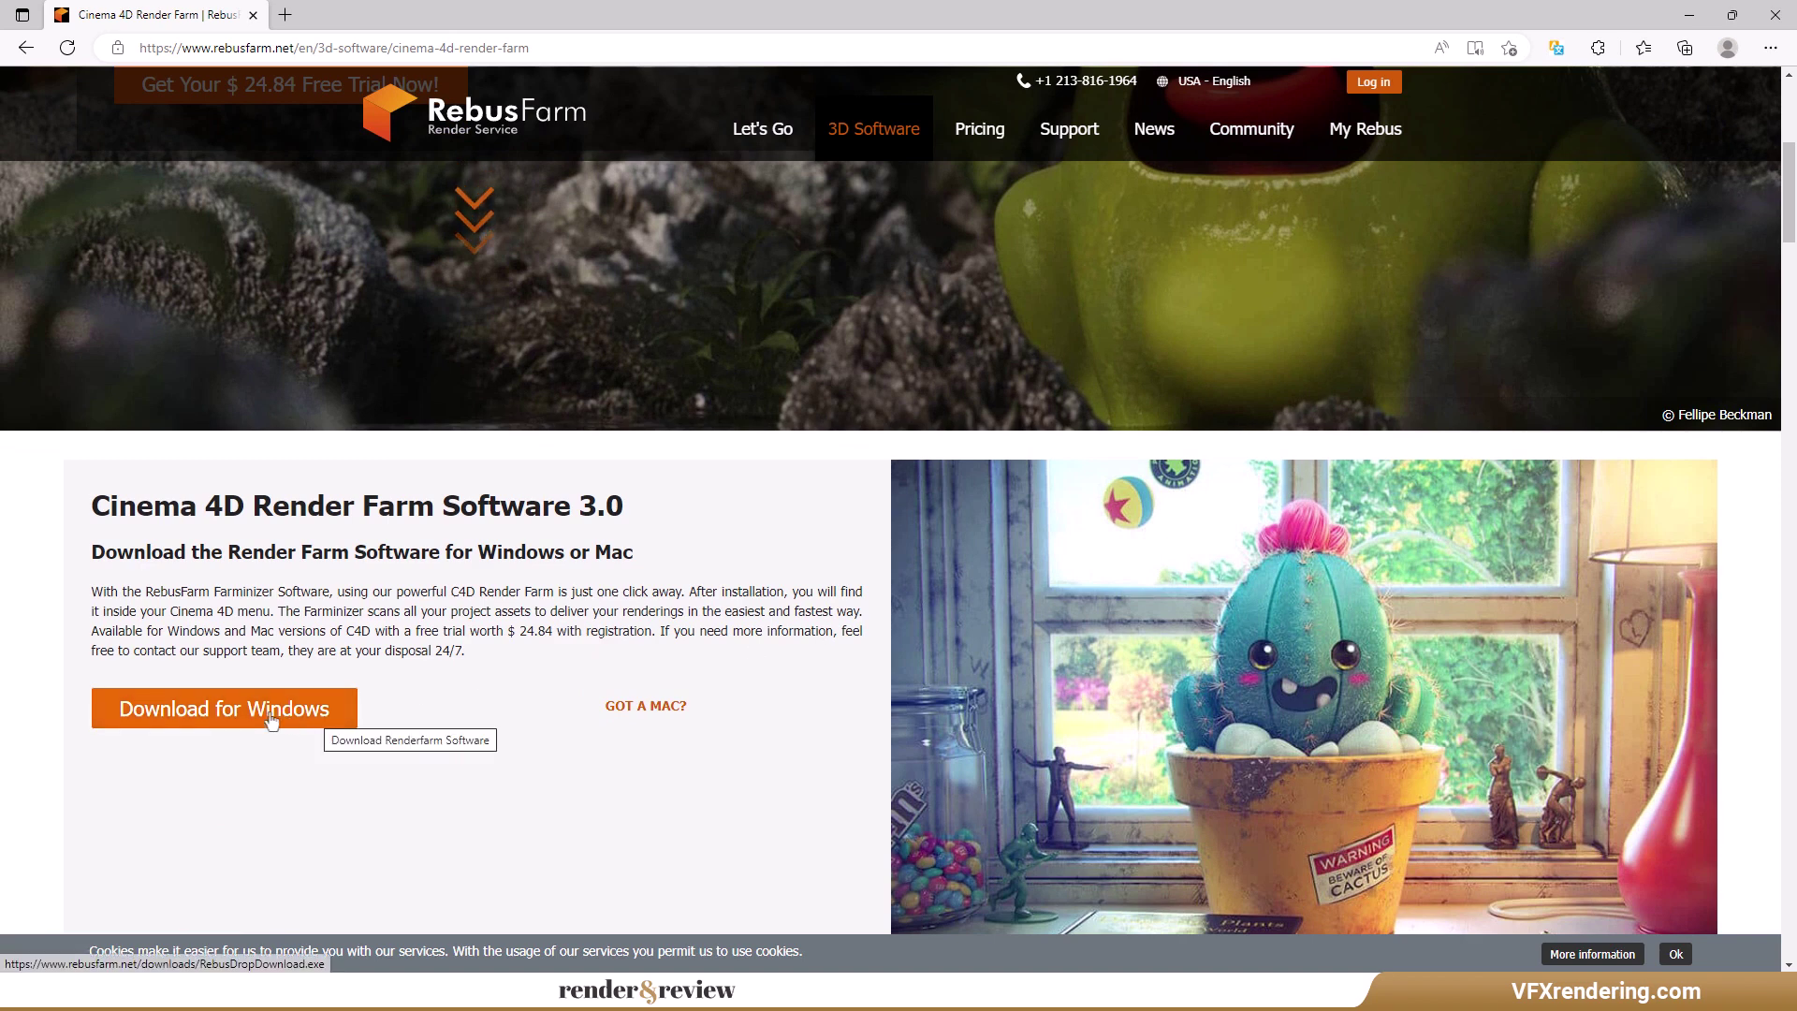
click(318, 716)
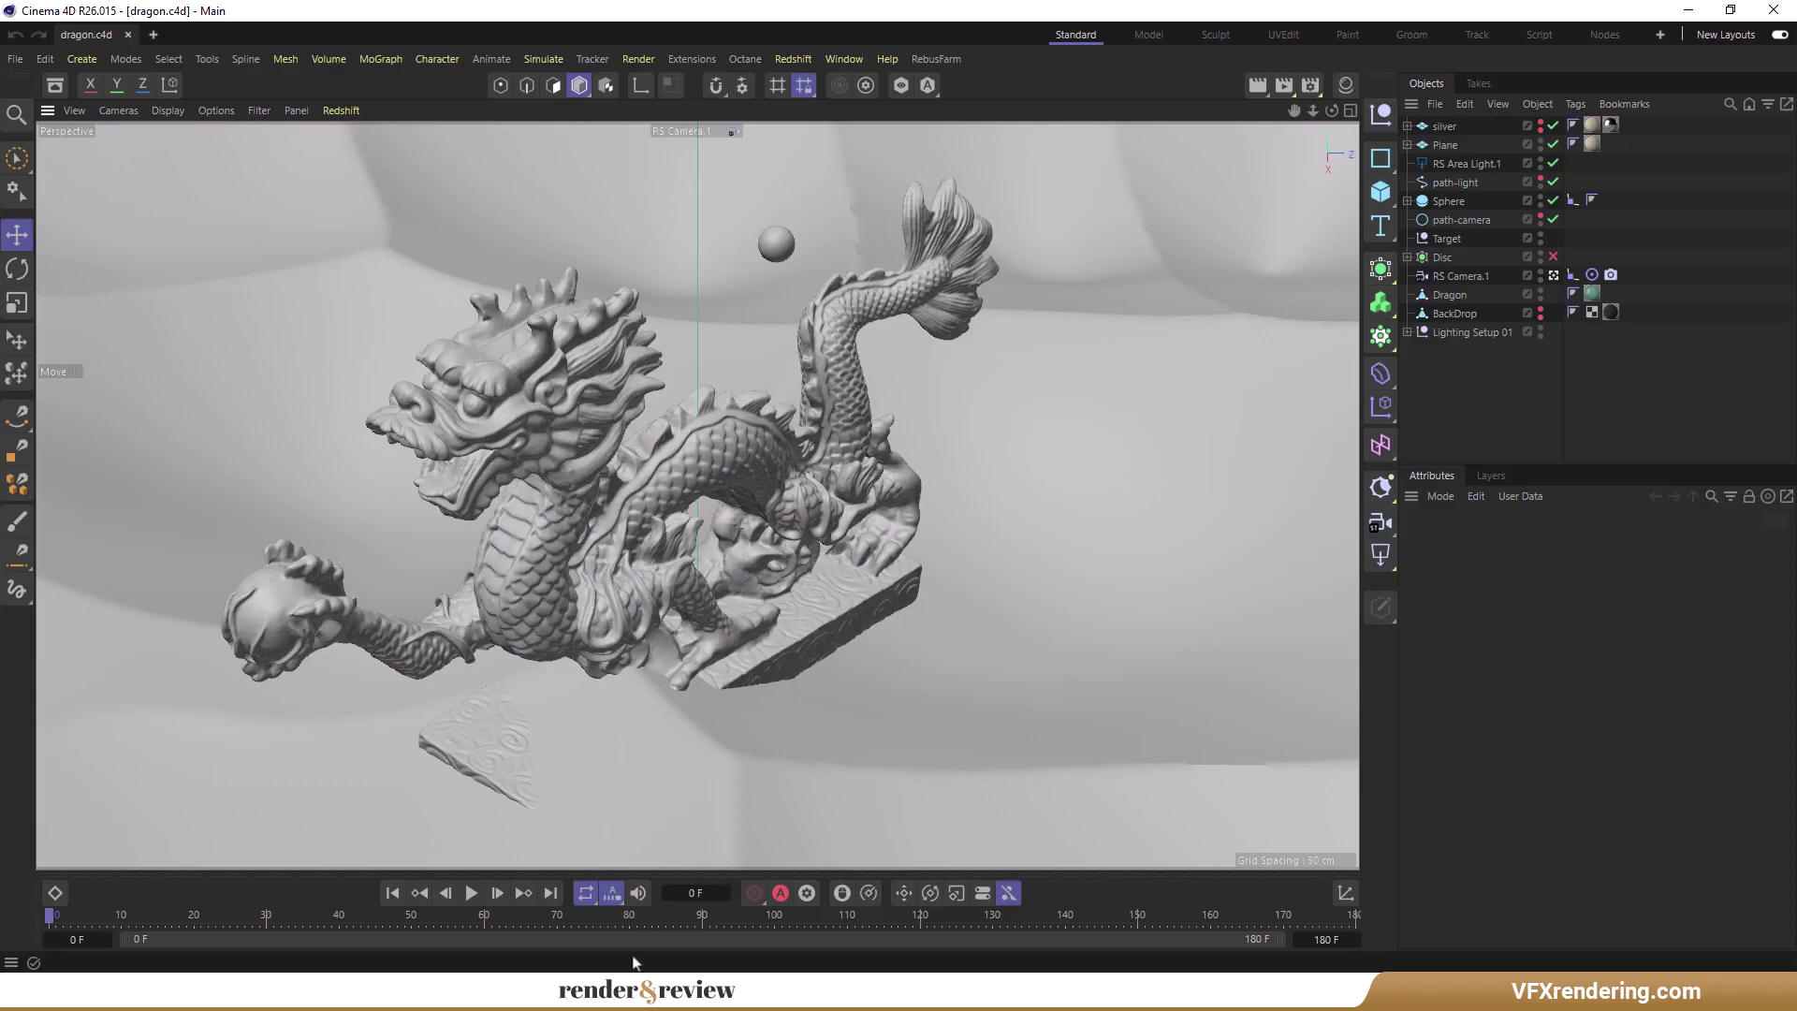
Upload the dragon scene to RebusFarm at Standard priority and send it after the QuickCheck.
click(936, 60)
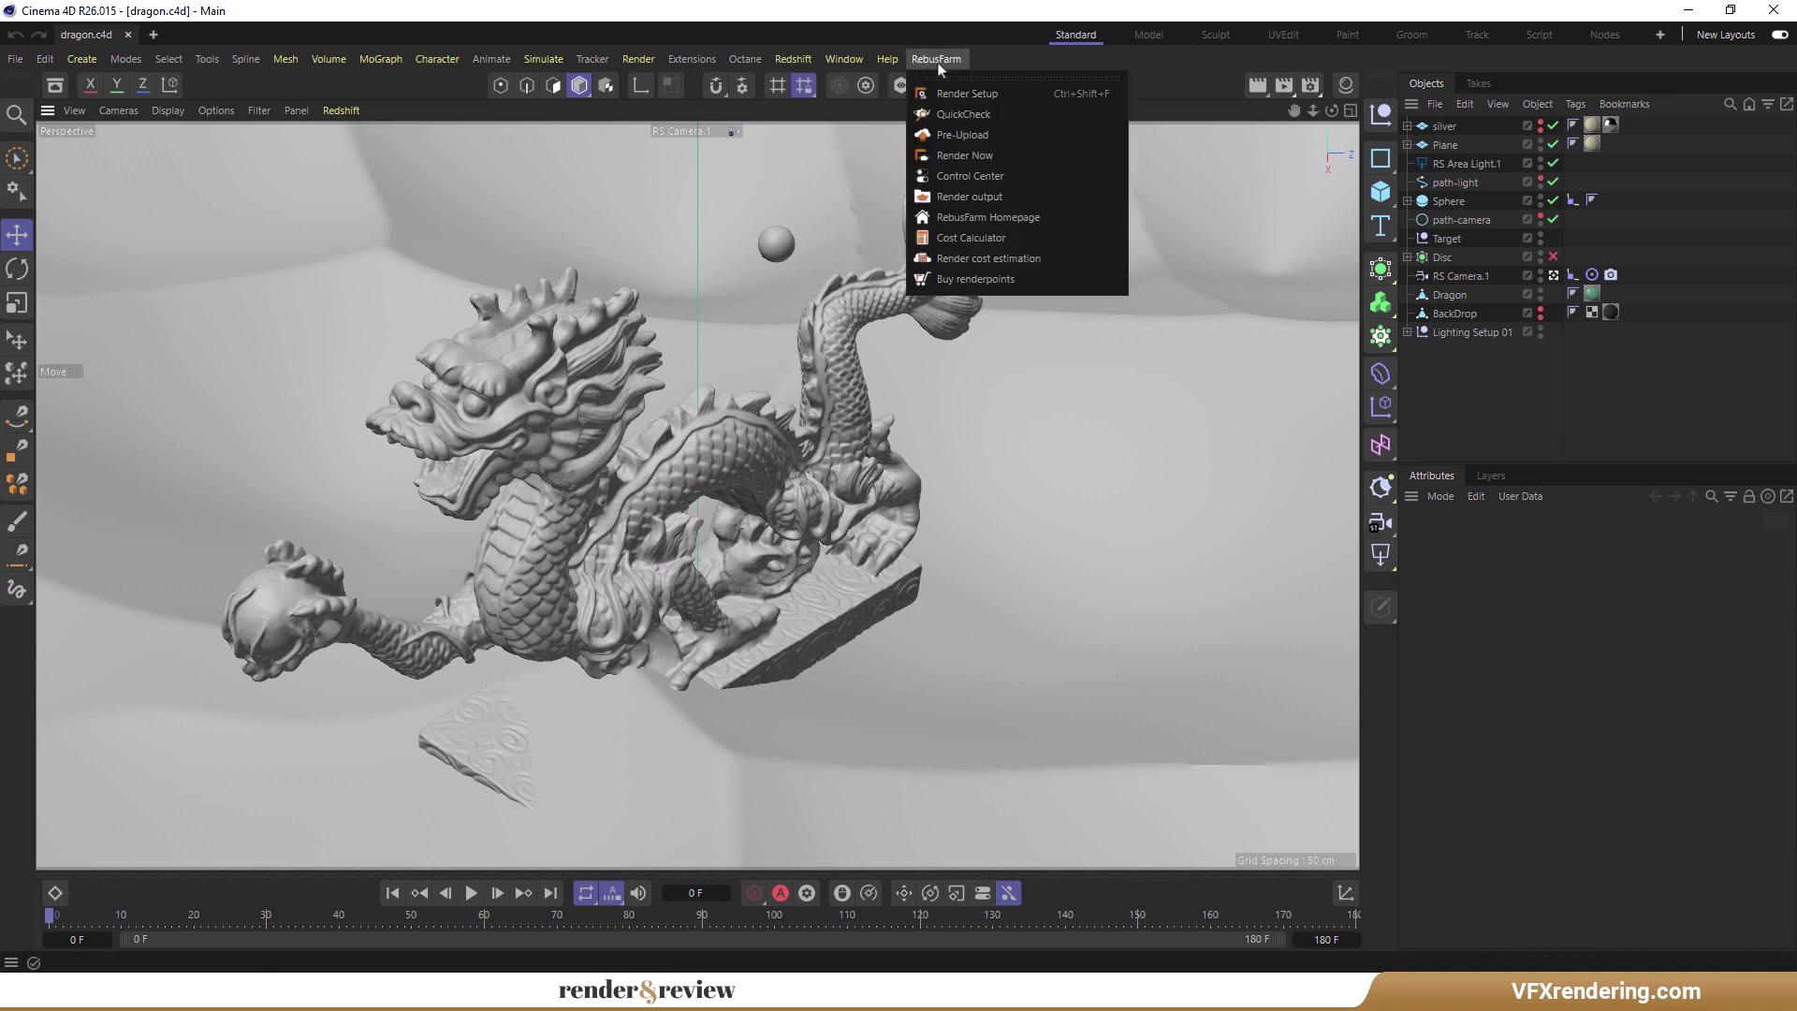
click(1035, 93)
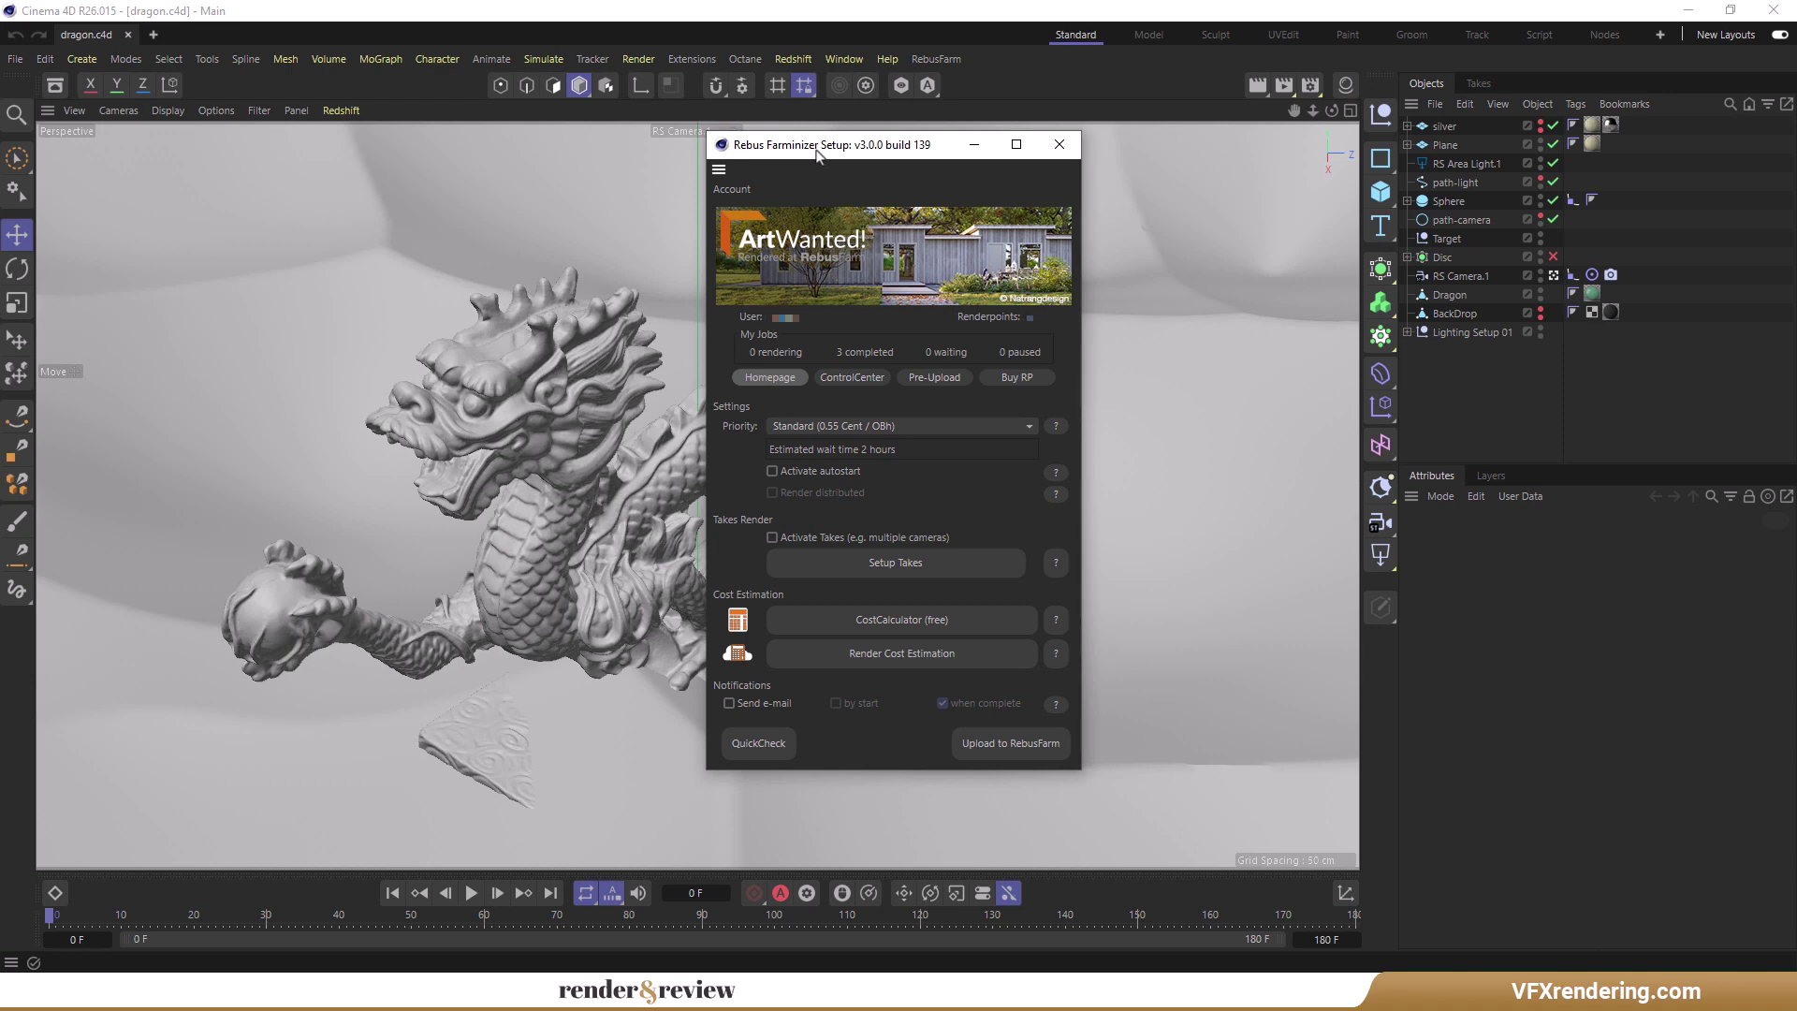
click(834, 424)
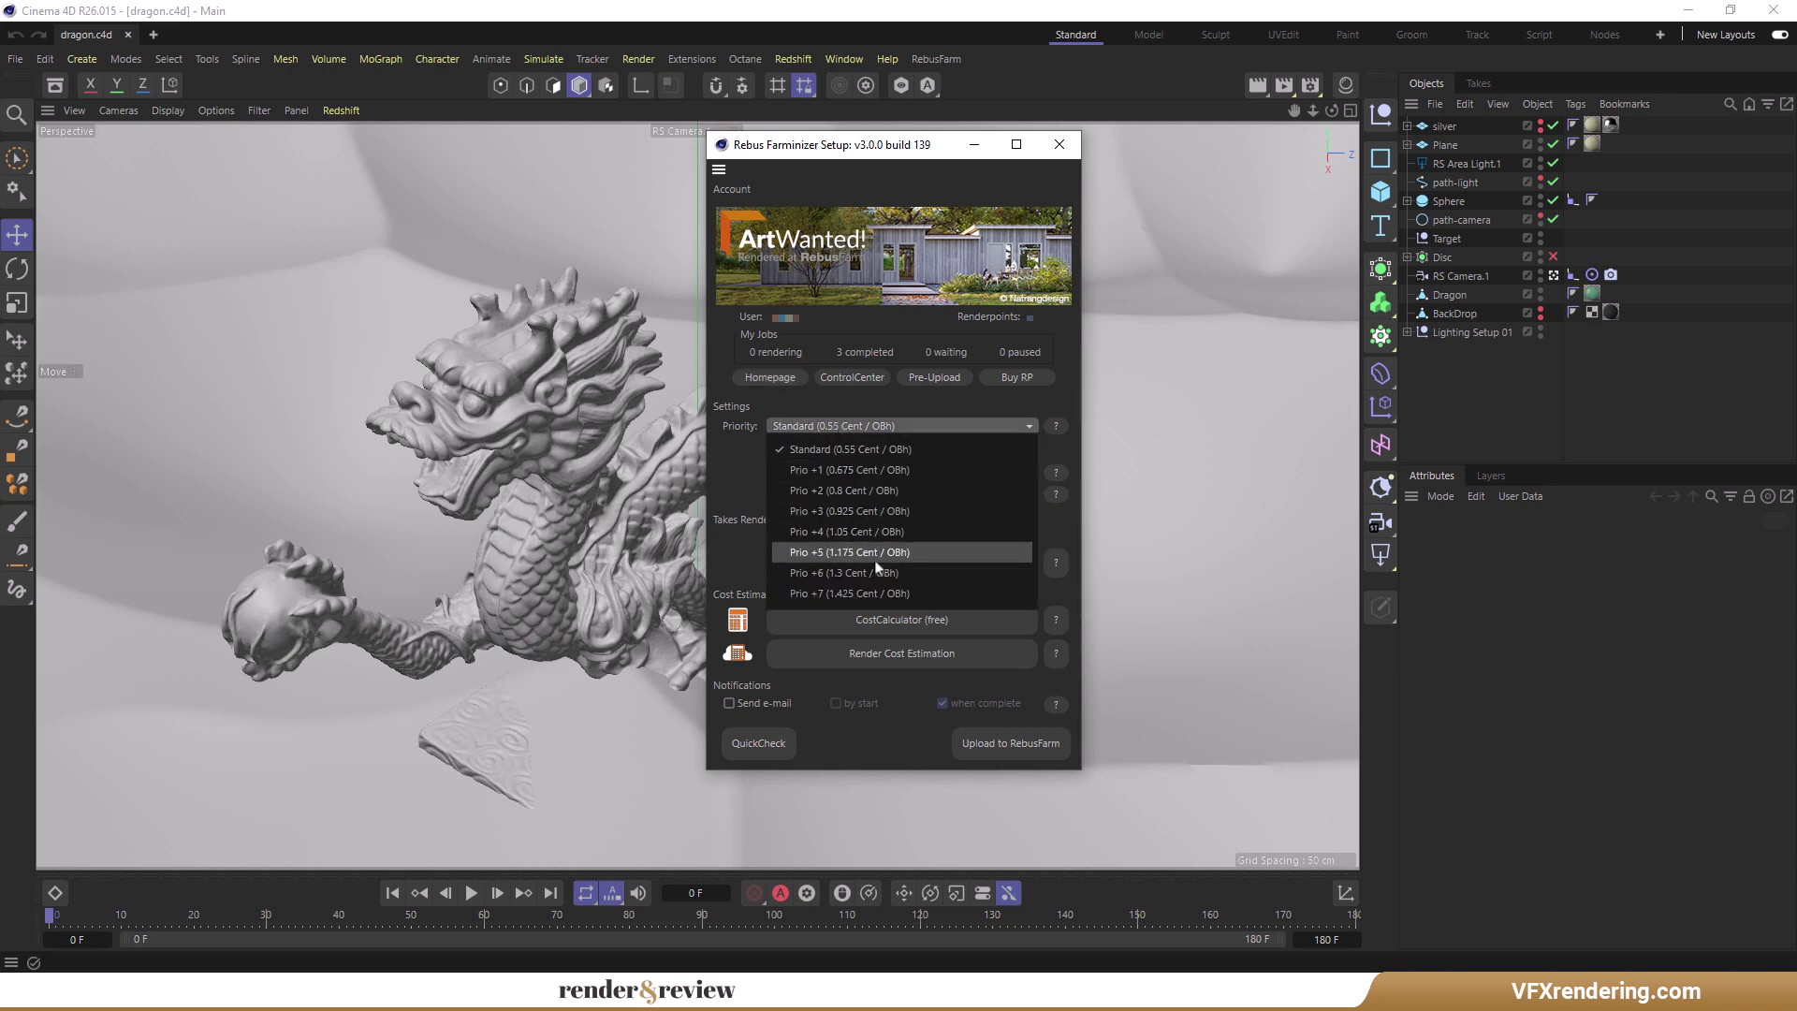
click(900, 449)
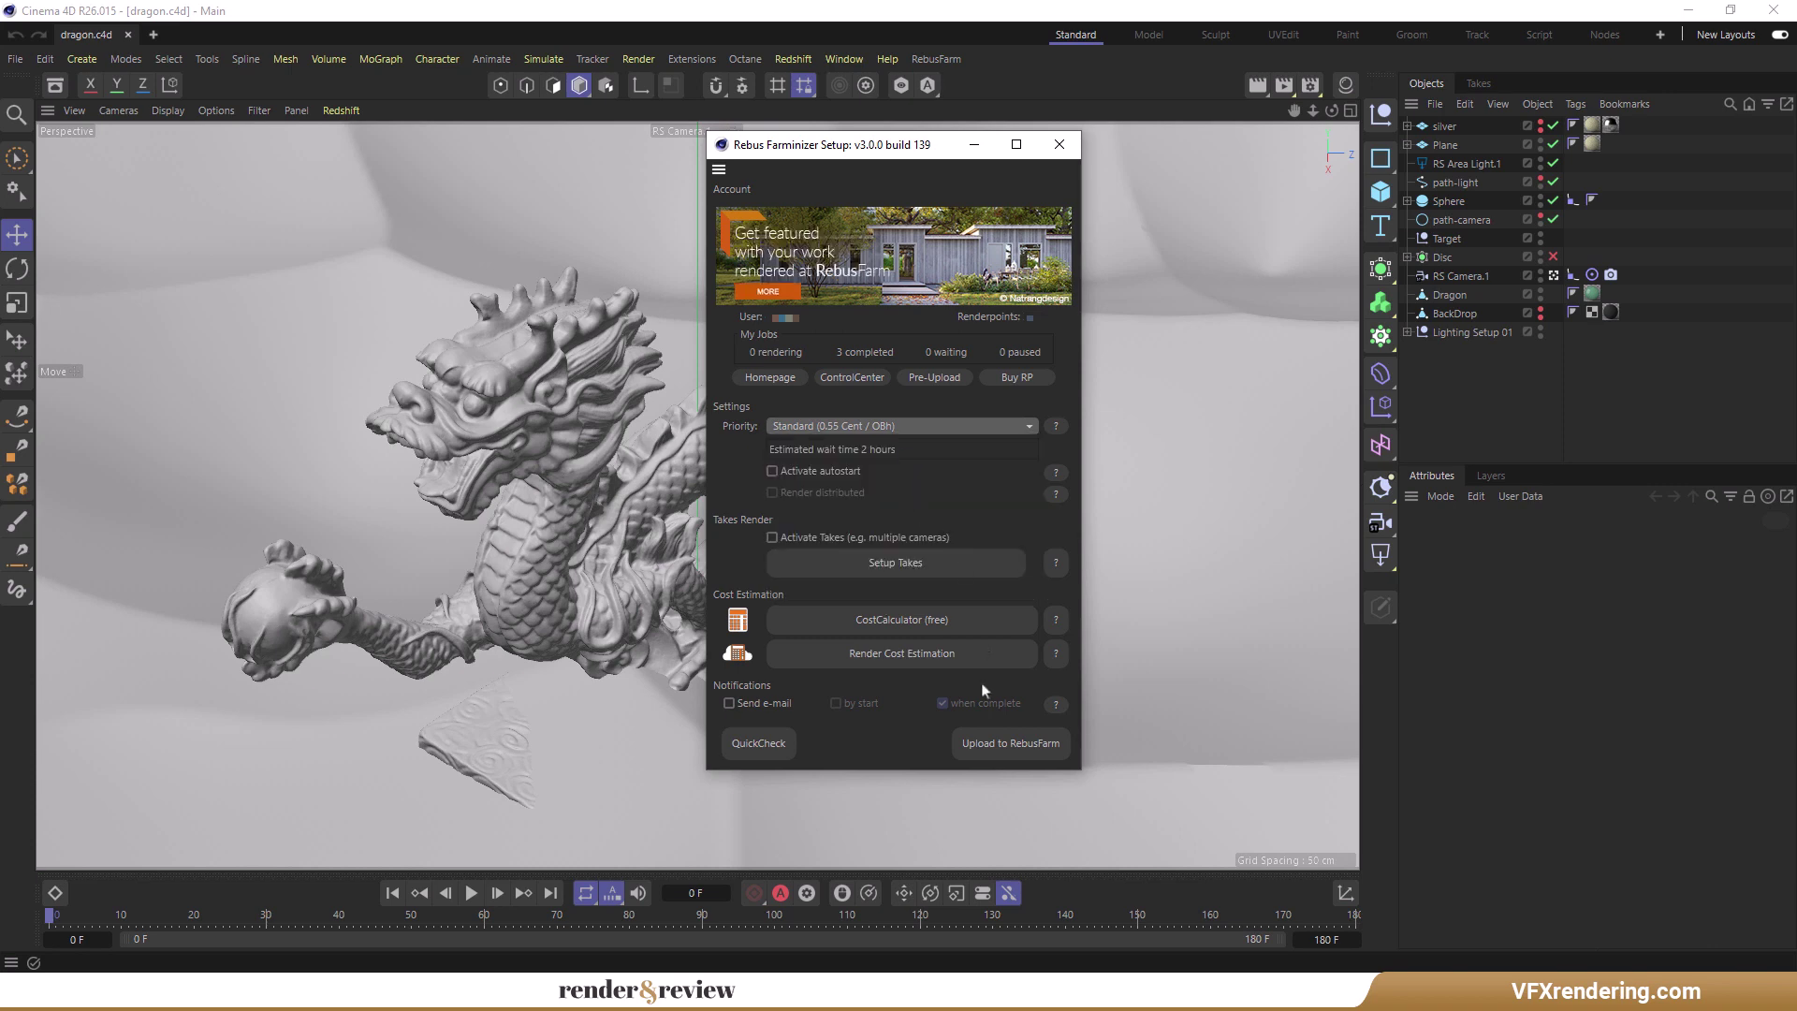
click(1002, 743)
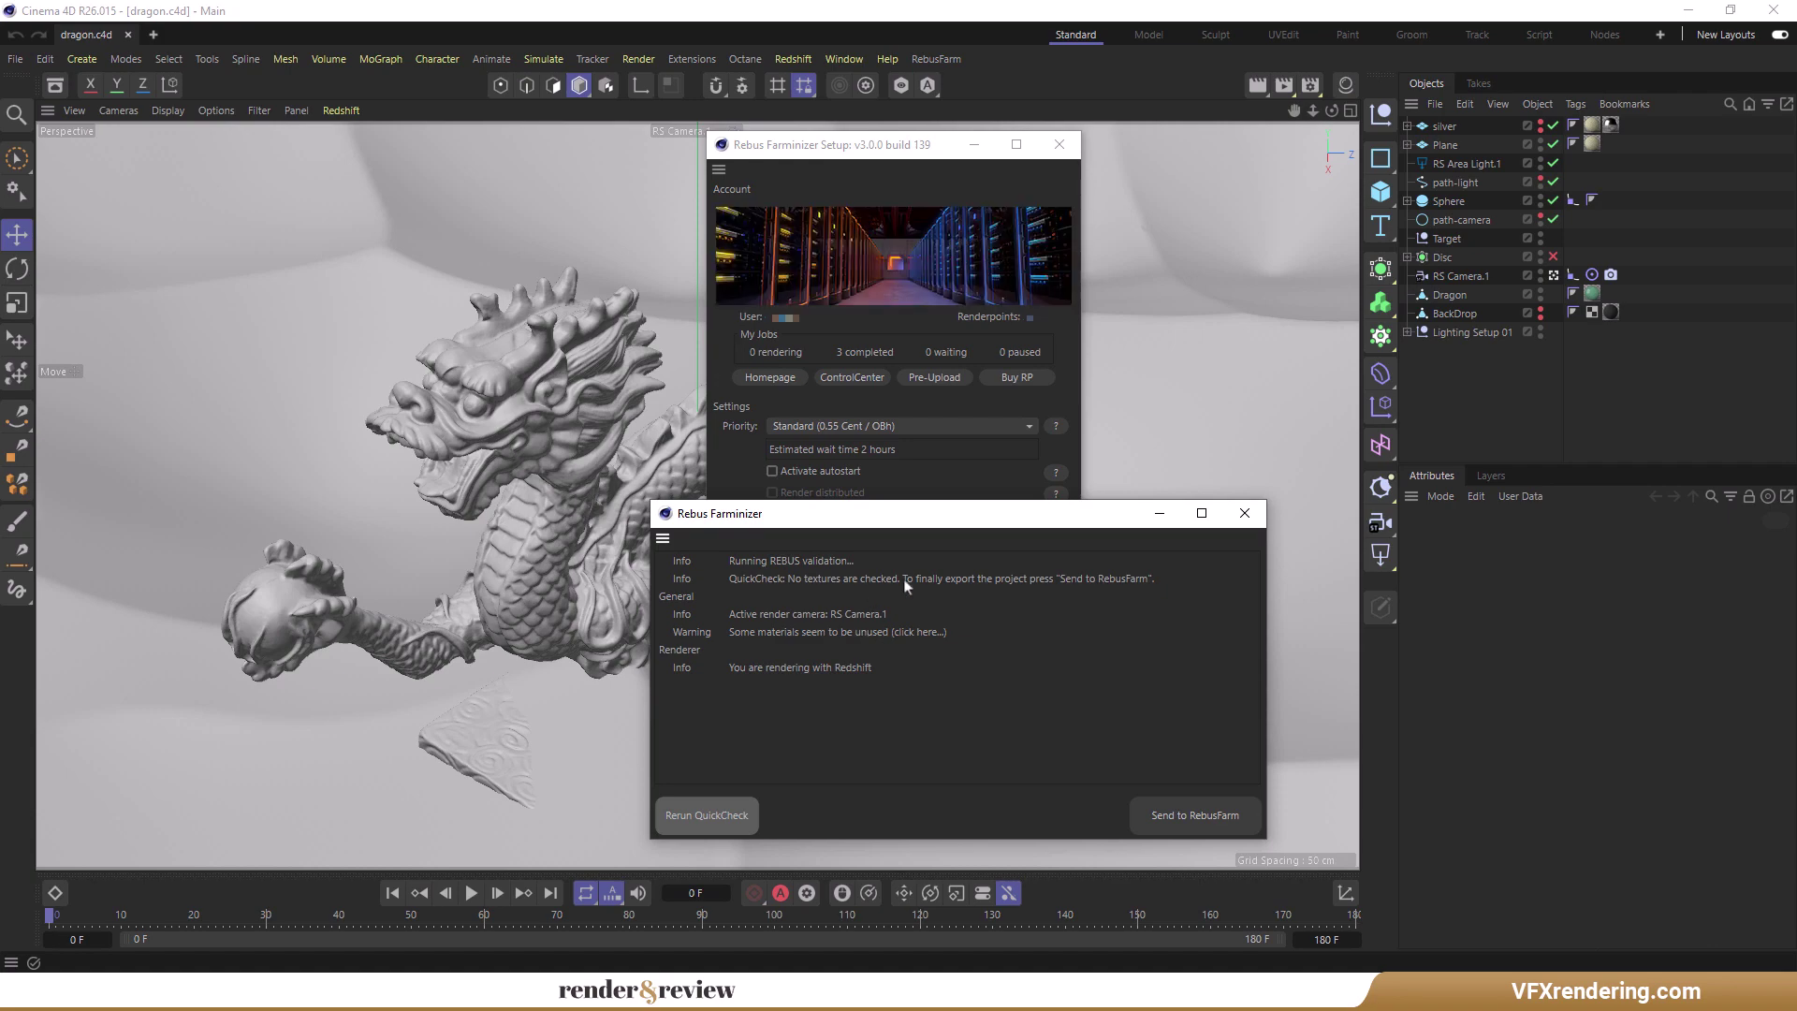
click(1221, 822)
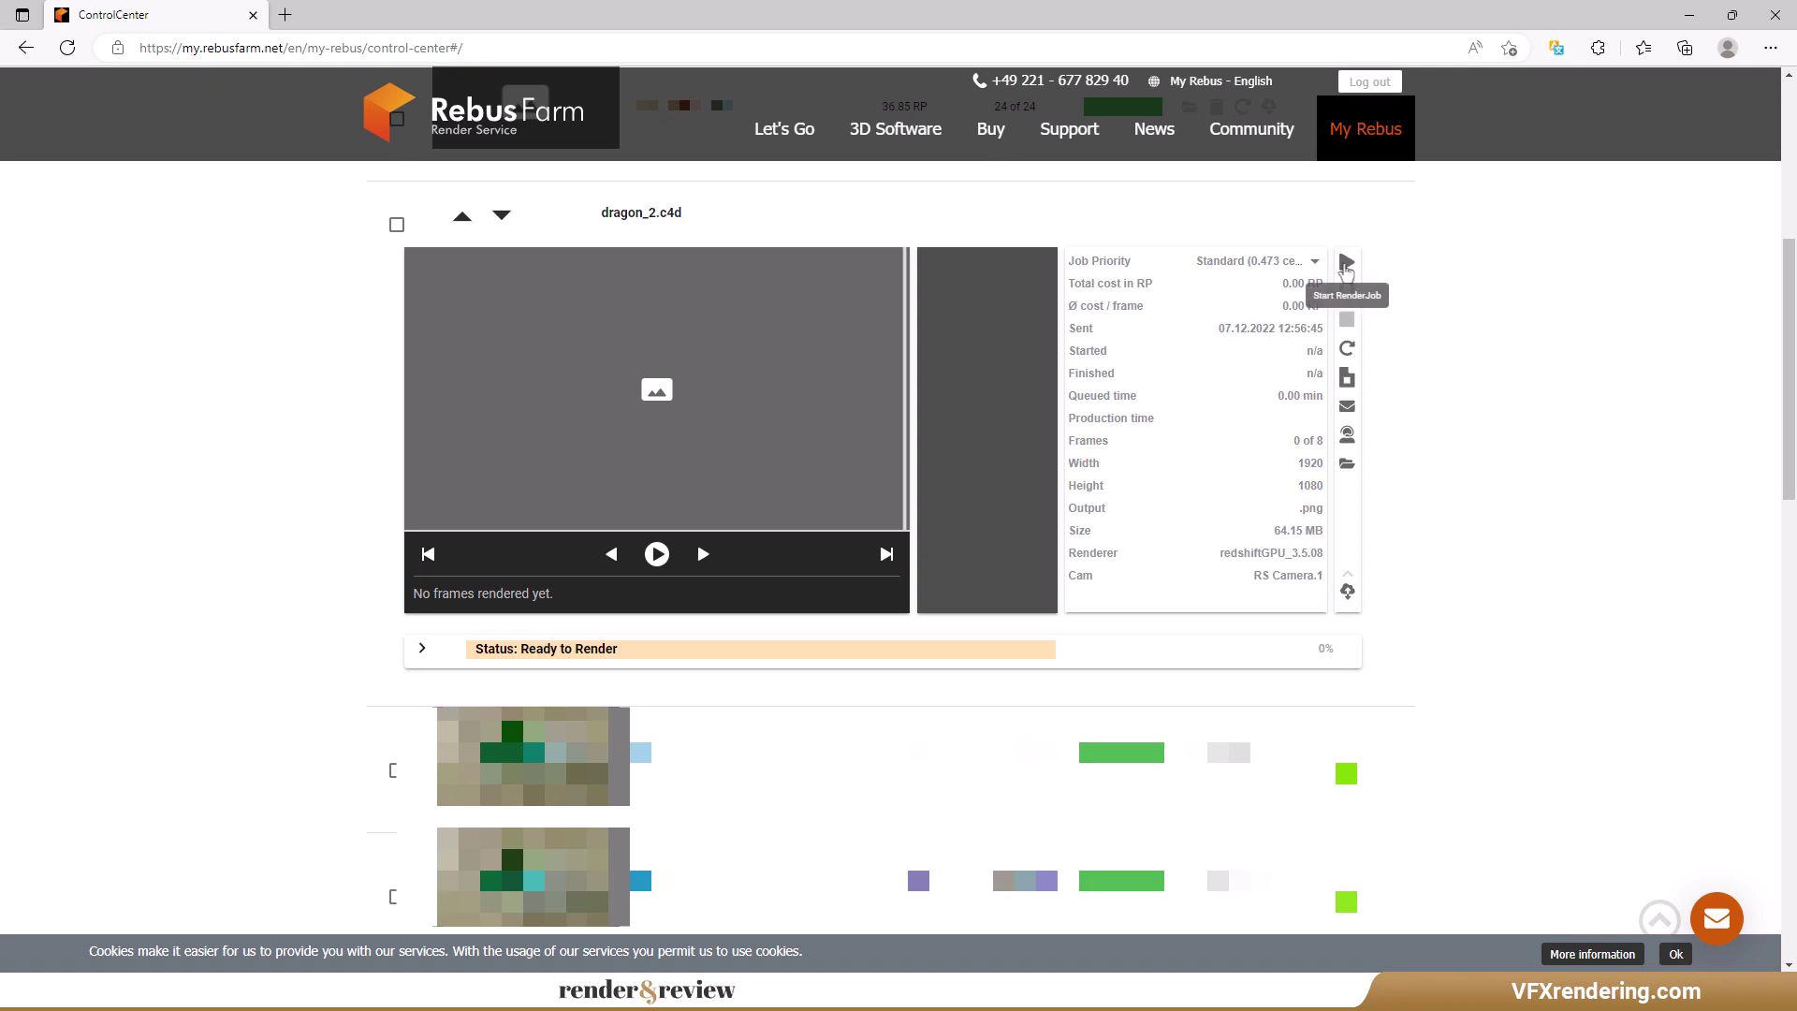
Render dragon_2.c4d and note its 2.08 RP total, 0.26 RP per frame and 4.79 min production time.
click(1345, 266)
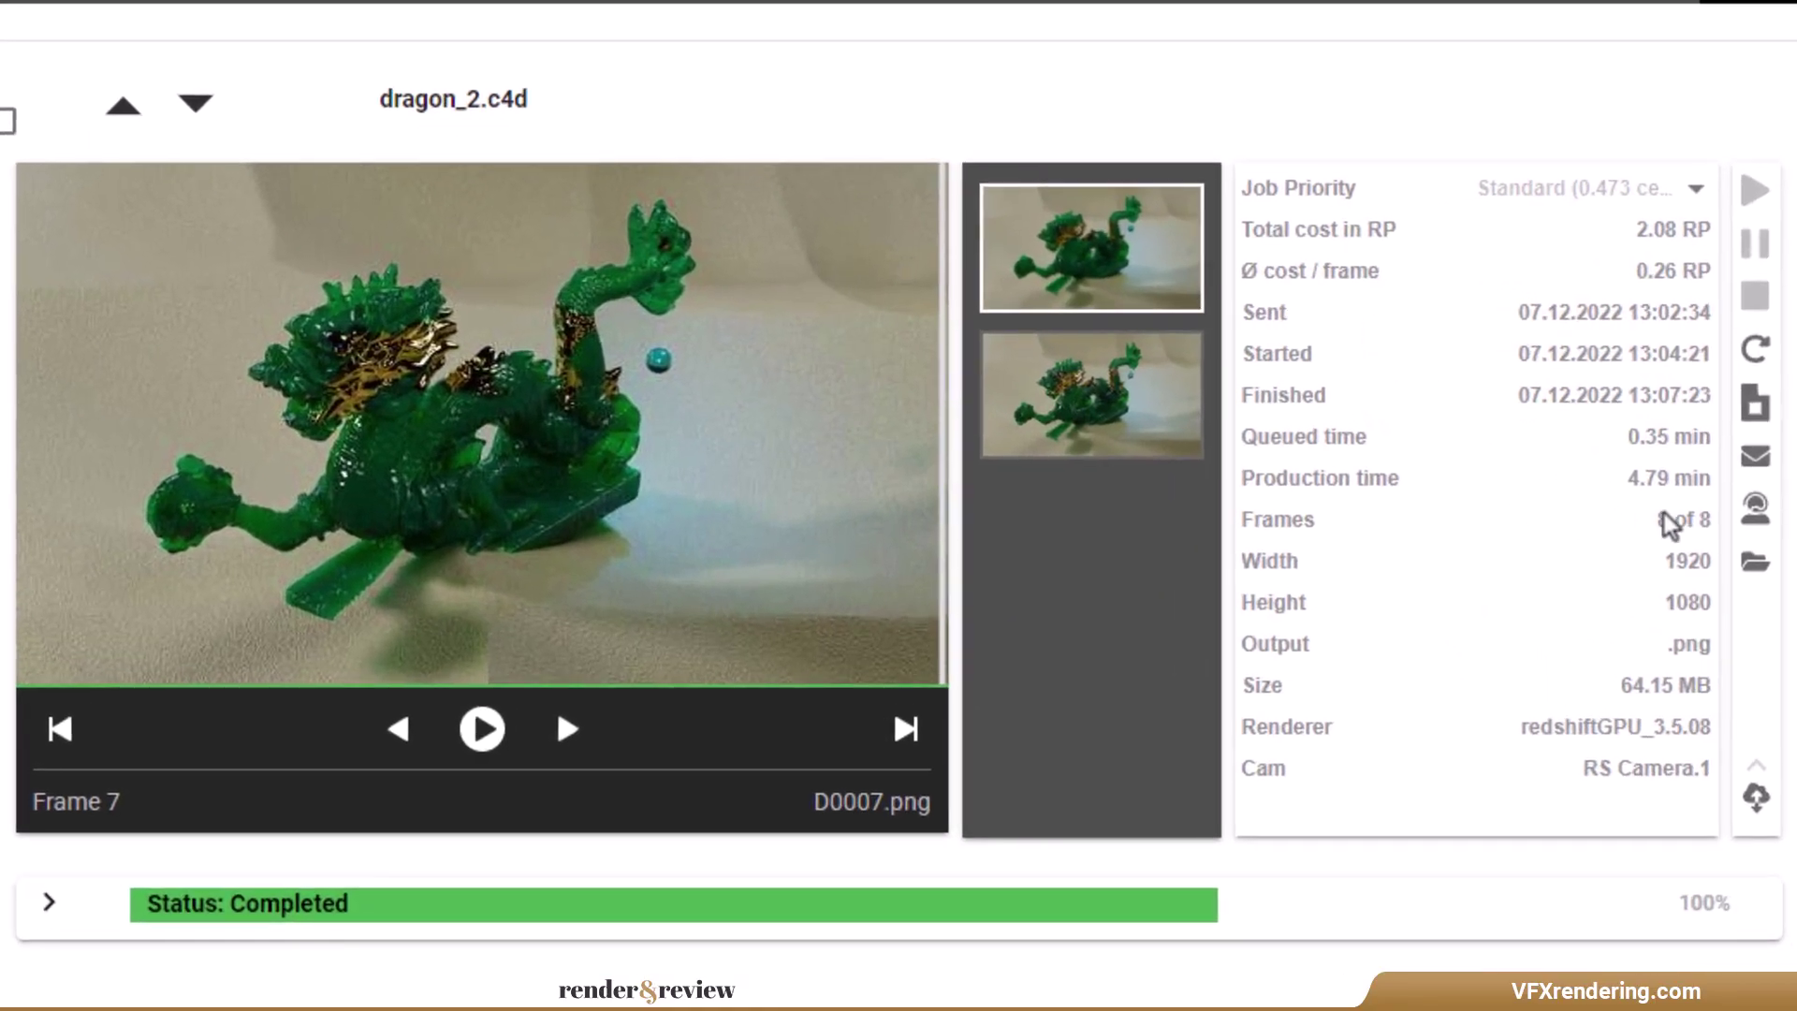
drag(1636, 230, 1699, 229)
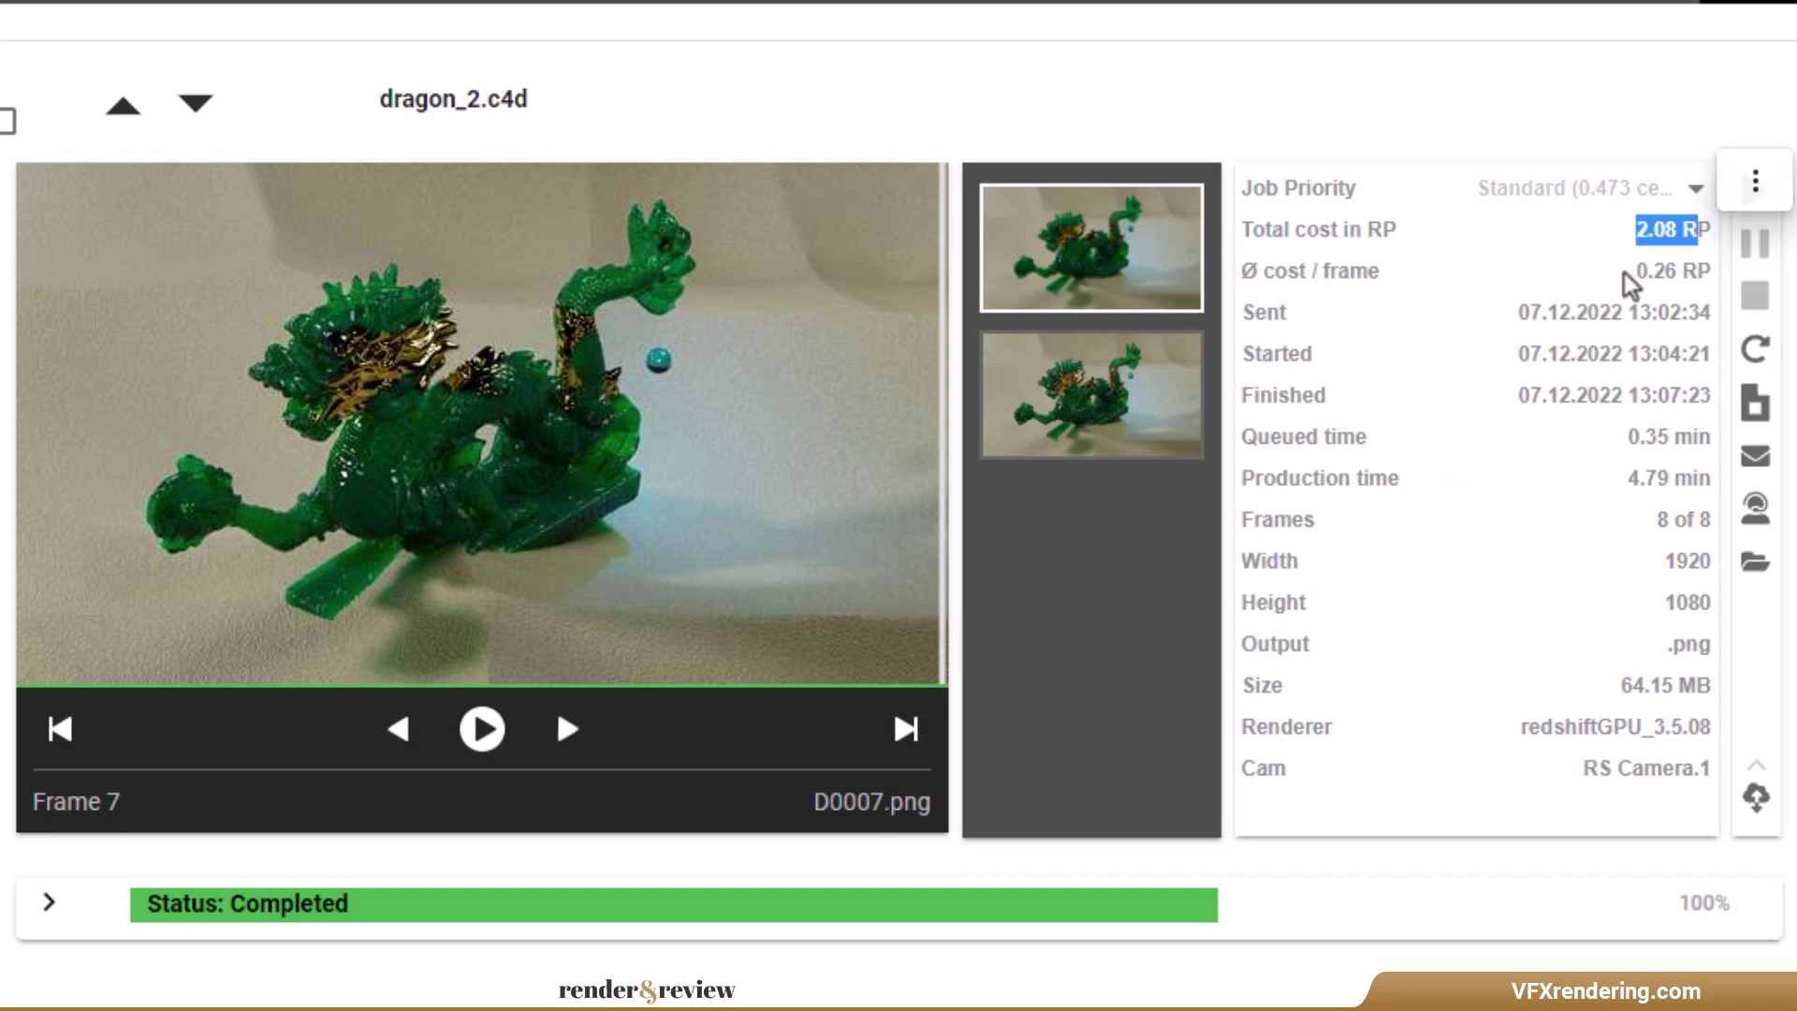
drag(1637, 271, 1699, 273)
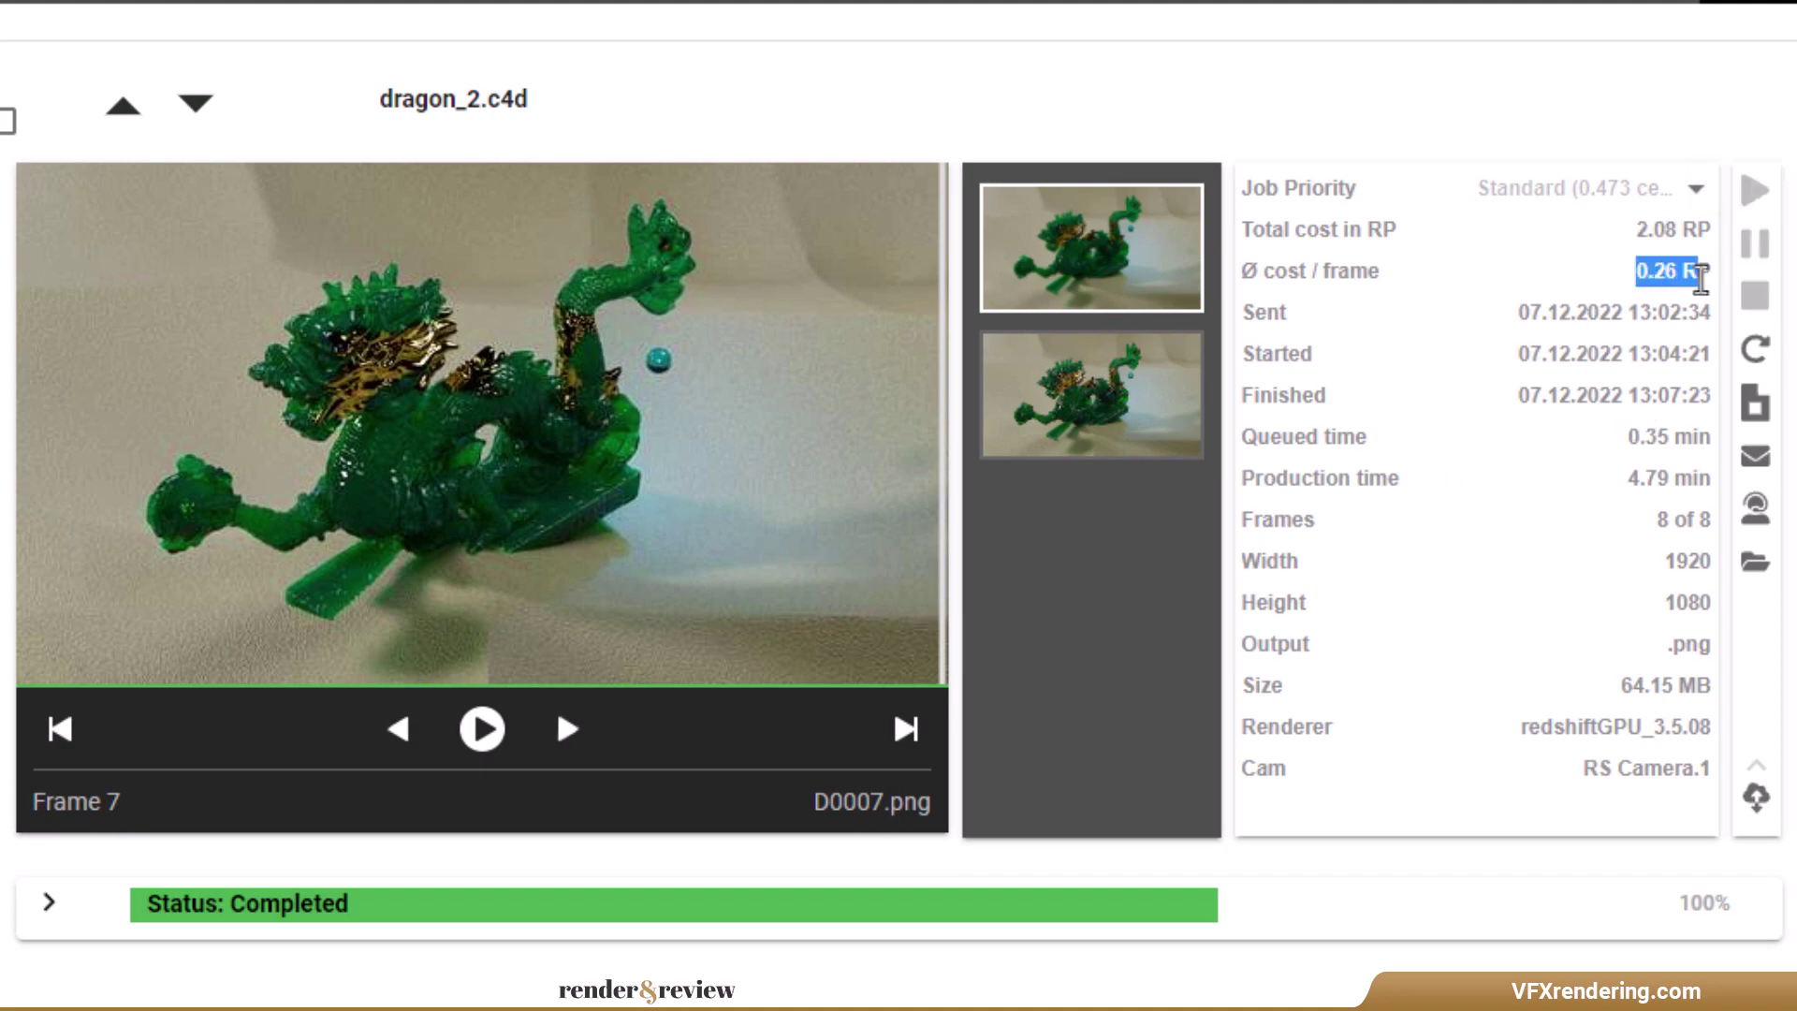
double_click(1646, 477)
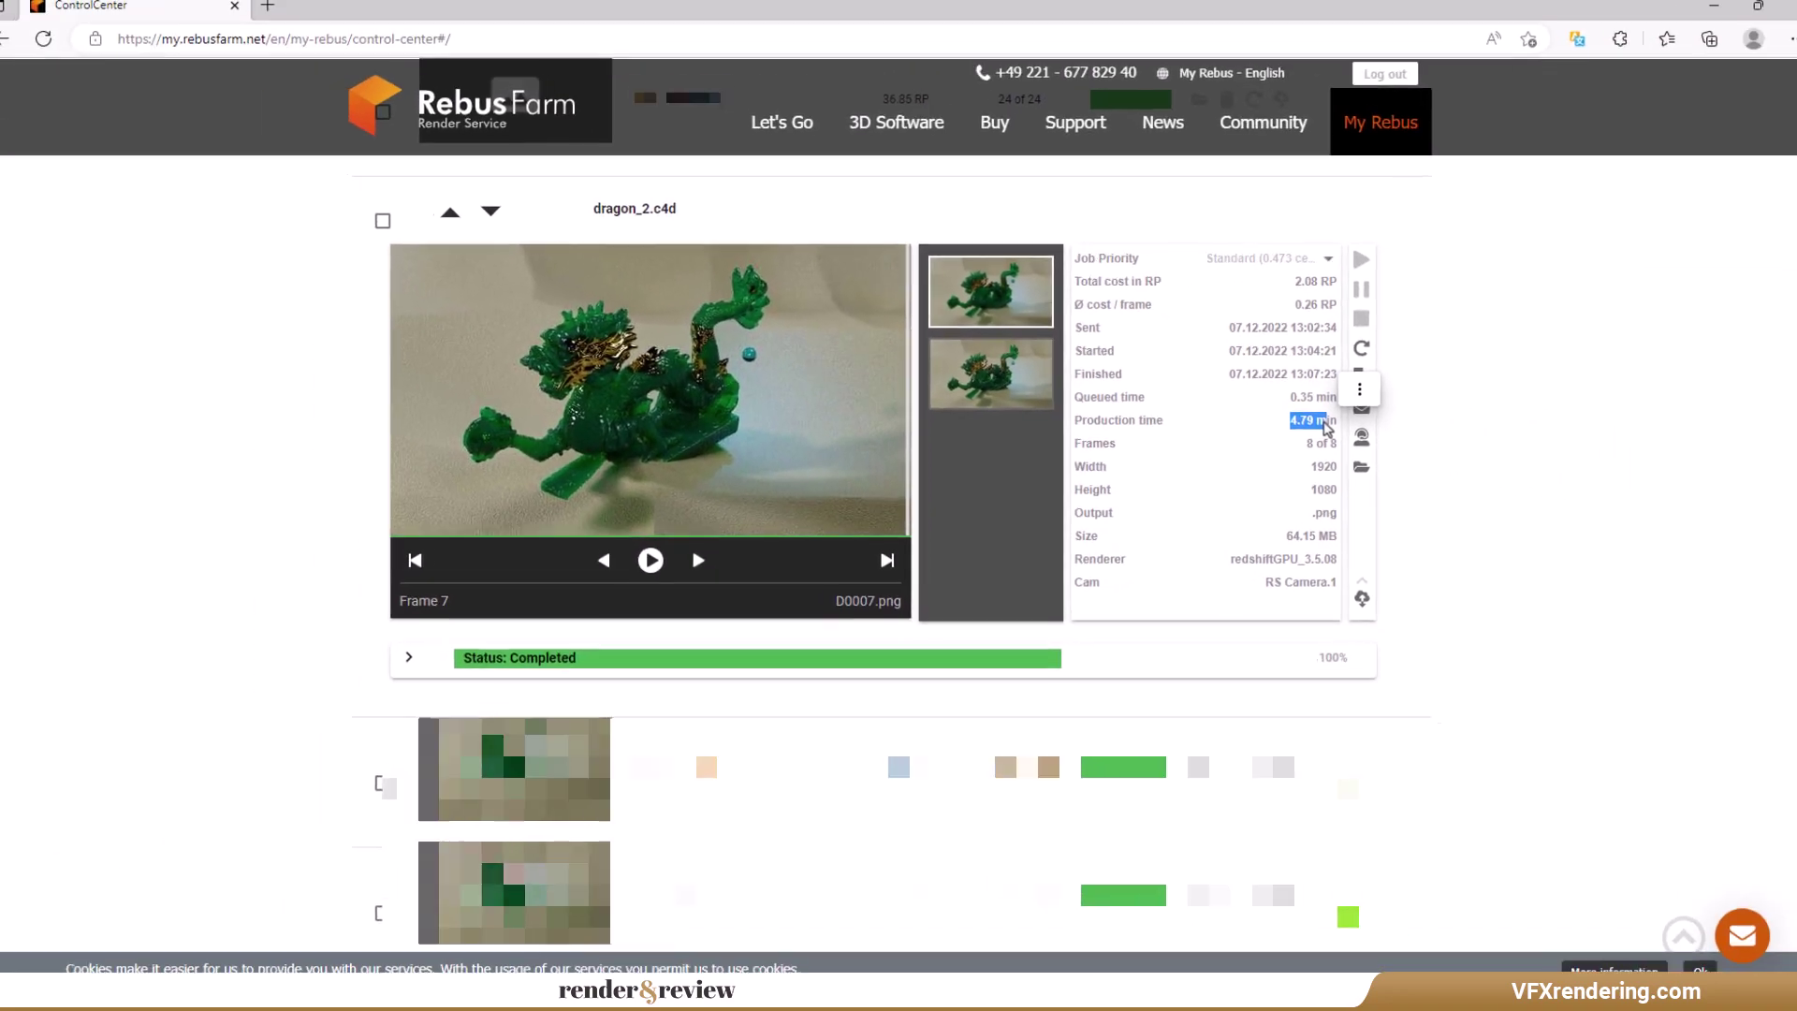
click(1303, 426)
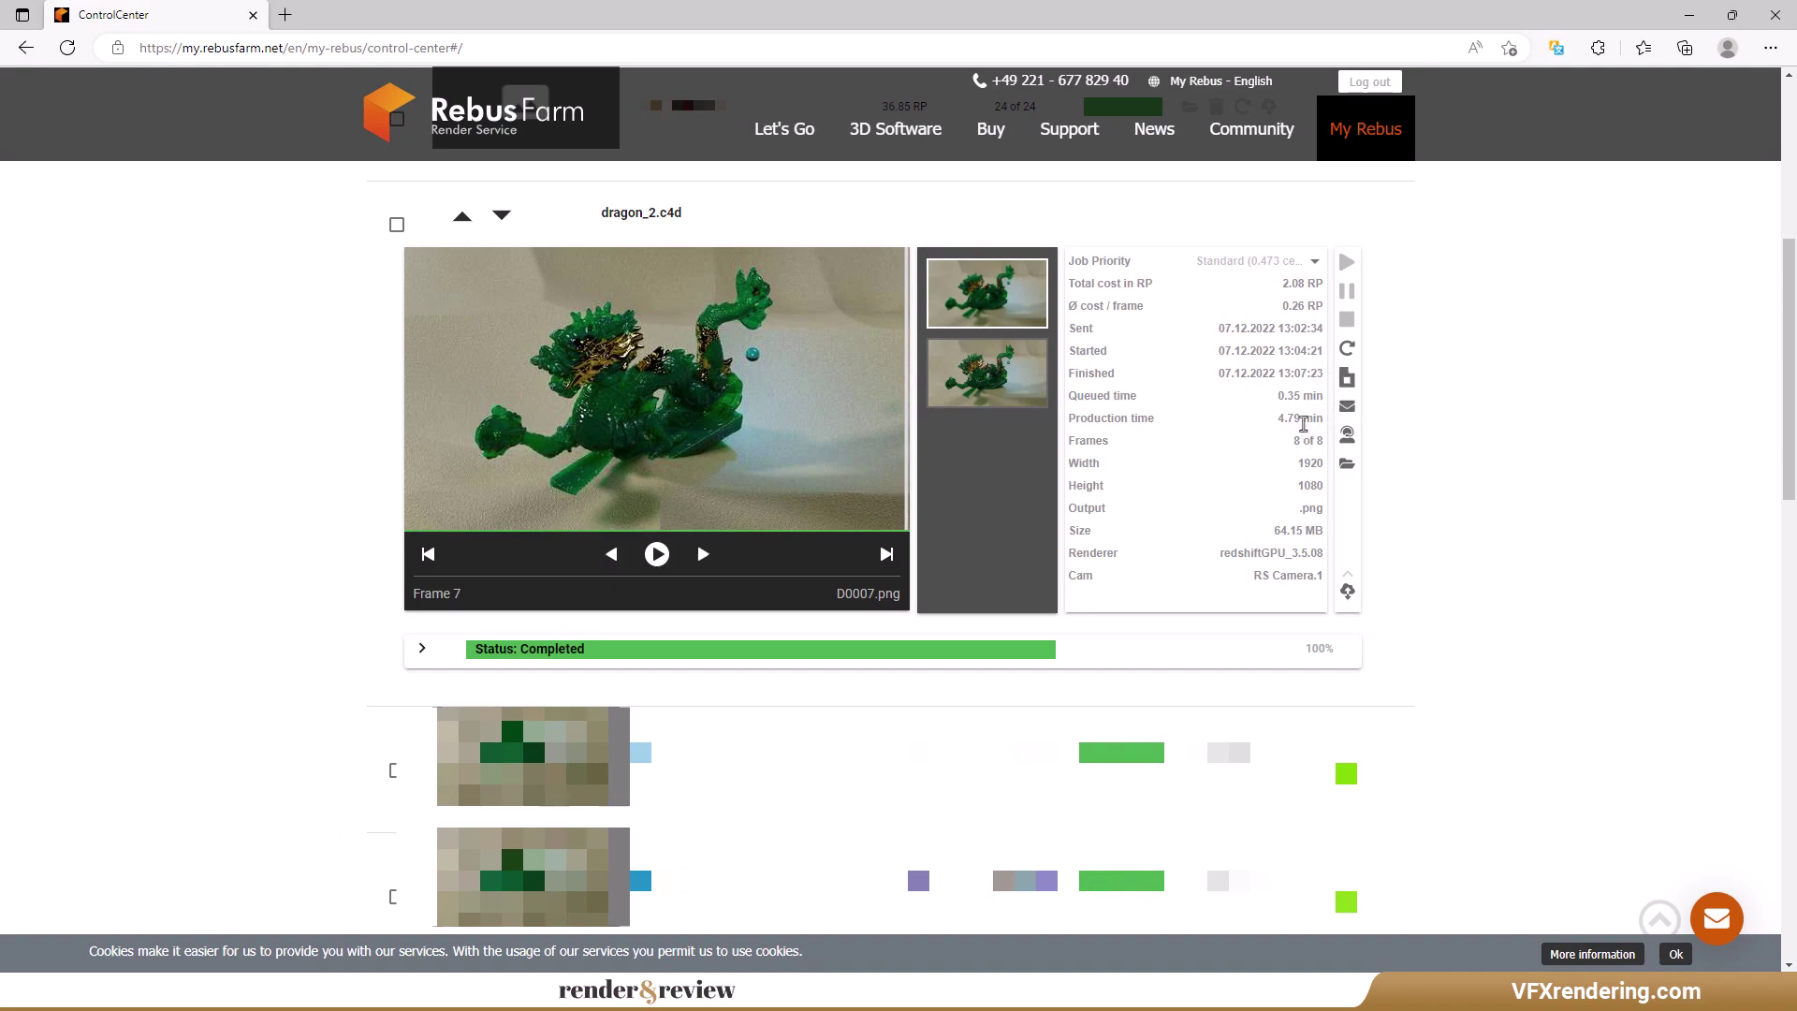